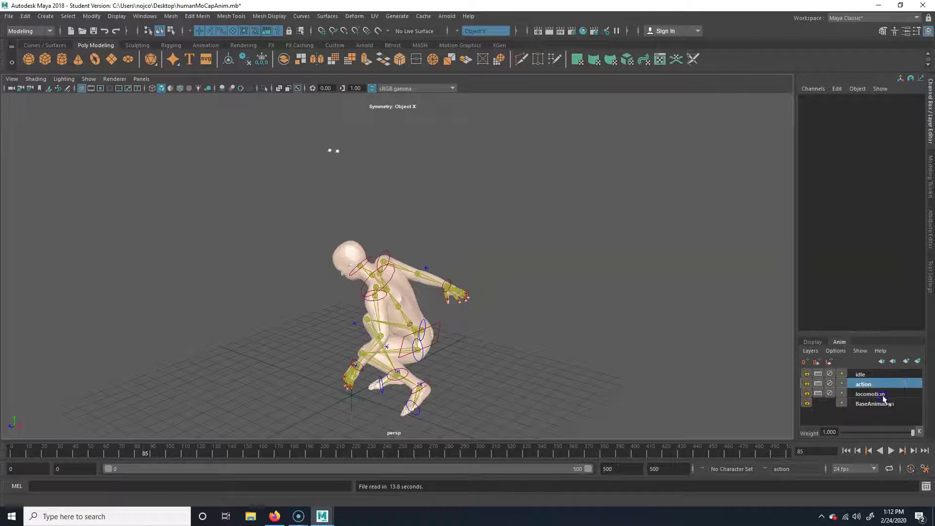
Check the locomotion layer's timing with the hips control selected, and set the playback range to end at frame 48
left_click_drag(83, 448, 9, 455)
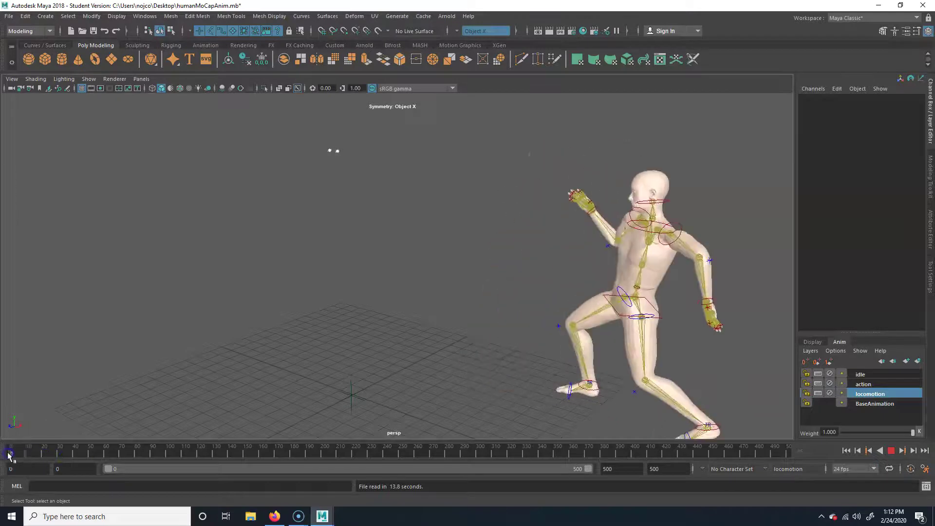
left_click(662, 319)
left_click_drag(78, 453, 84, 451)
left_click_drag(641, 468, 509, 459)
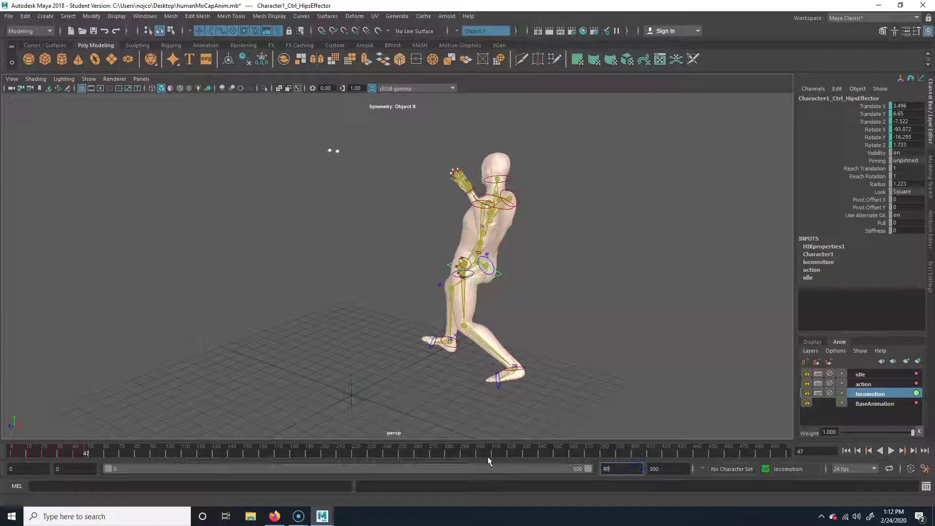
key("Return")
Play the shortened locomotion clip and examine how the character travels across the grid
left_click_drag(502, 316, 480, 330, "alt")
middle_click_drag(506, 293, 558, 343, "alt")
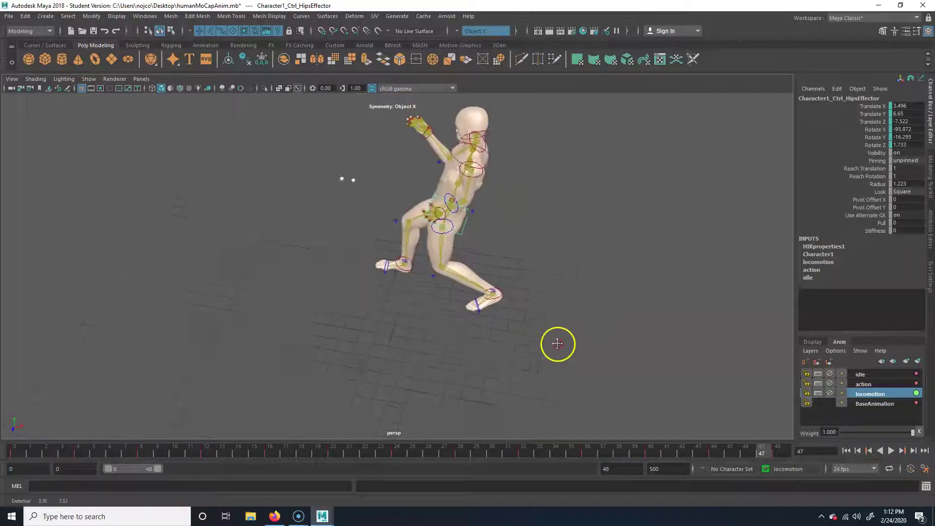
right_click_drag(558, 344, 433, 311, "alt")
left_click(891, 451)
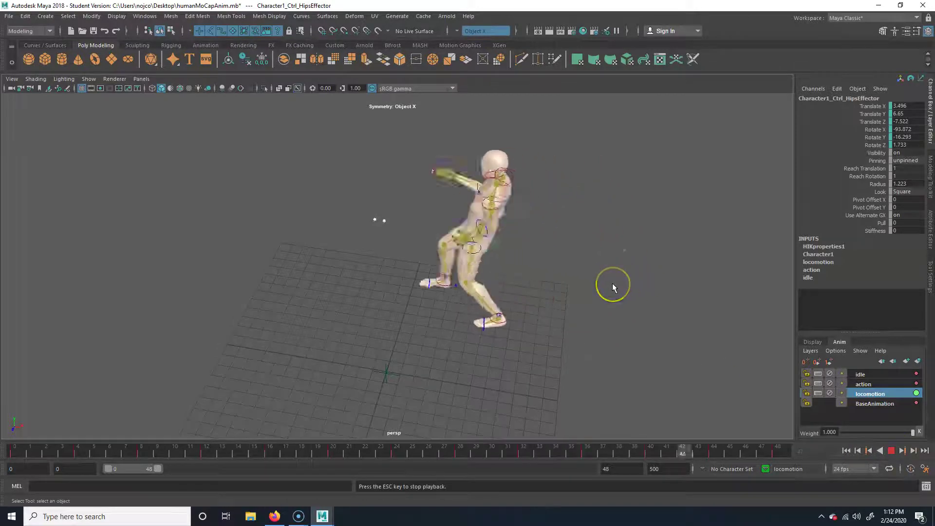
left_click(892, 451)
scroll(525, 334, "down", 2)
middle_click_drag(519, 333, 522, 322, "alt")
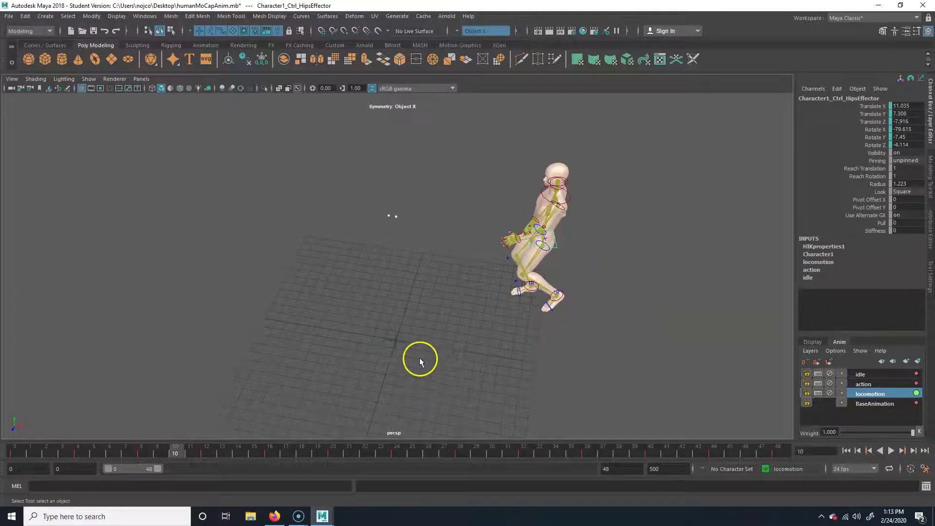
left_click(404, 340)
key("w")
left_click_drag(420, 372, 472, 393)
left_click(397, 344)
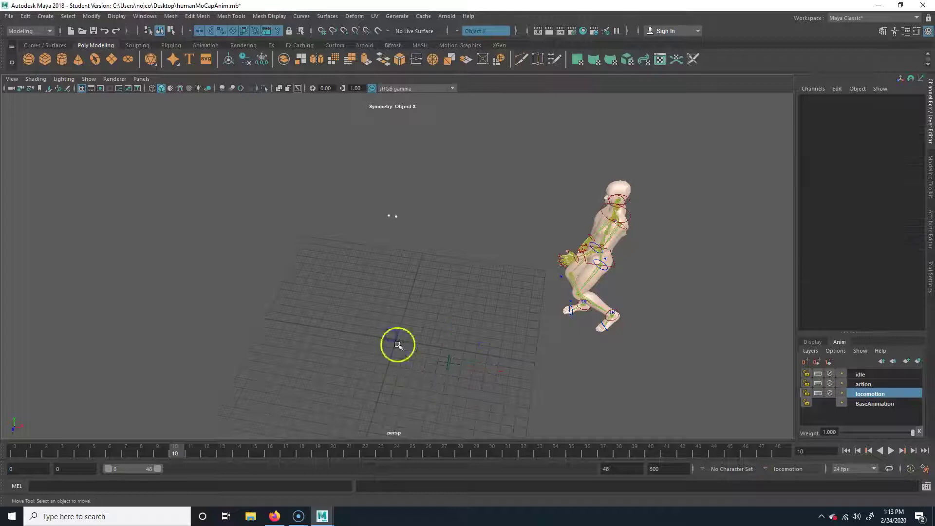
left_click(382, 348)
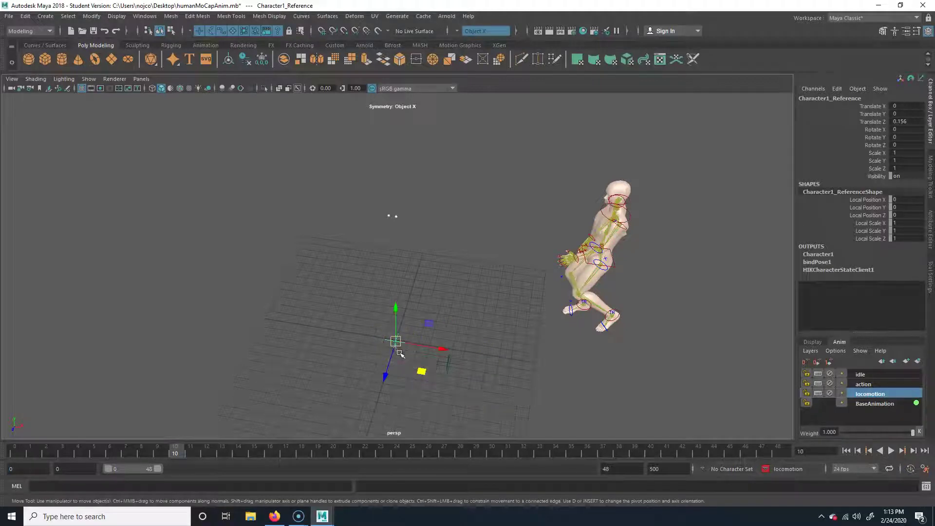
key("Delete")
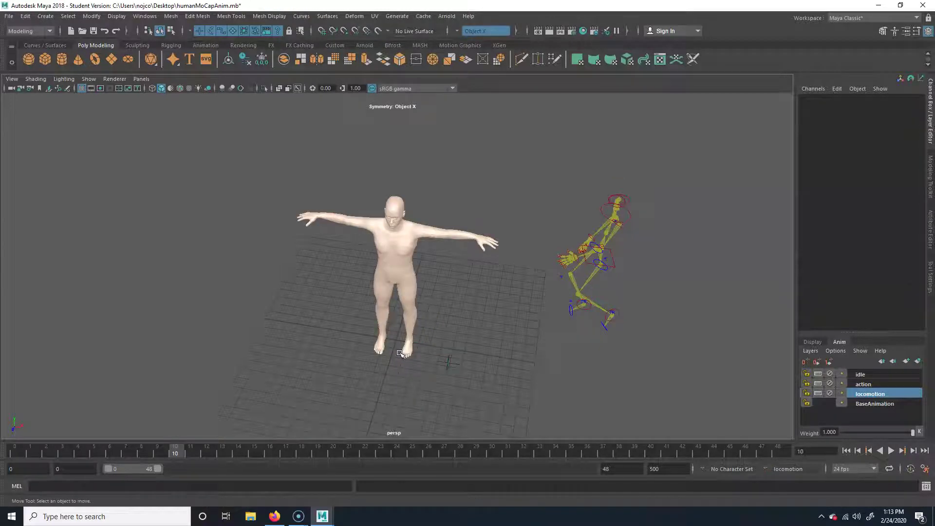
key("ctrl+z")
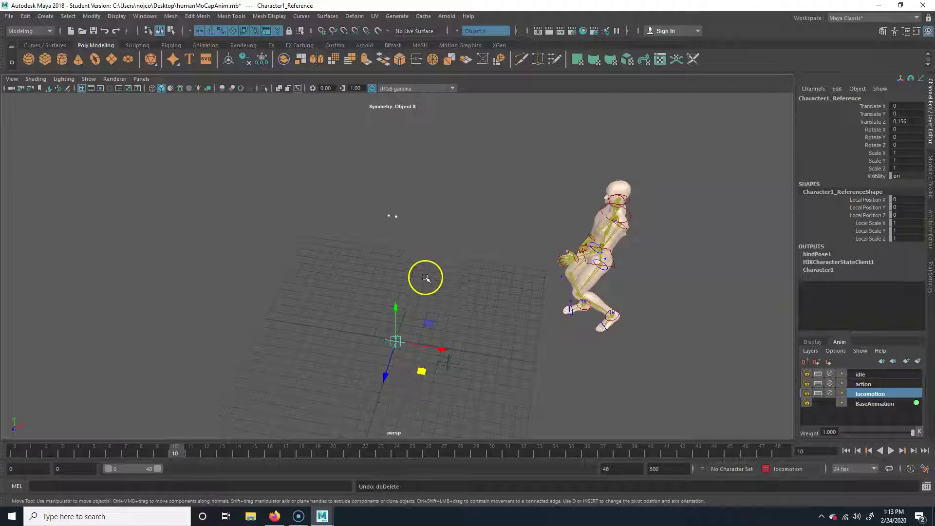
key("ctrl+z")
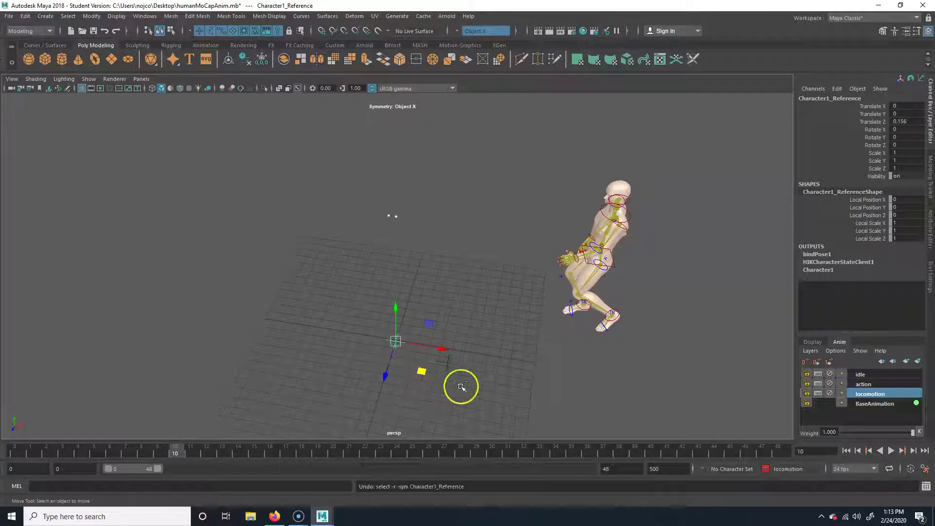
key("ctrl+z")
key("ctrl+z")
Select the control rig's Character1_Ctrl_Reference at the grid centre instead of the skeleton's Character1_Reference
left_click(431, 360)
left_click(386, 343)
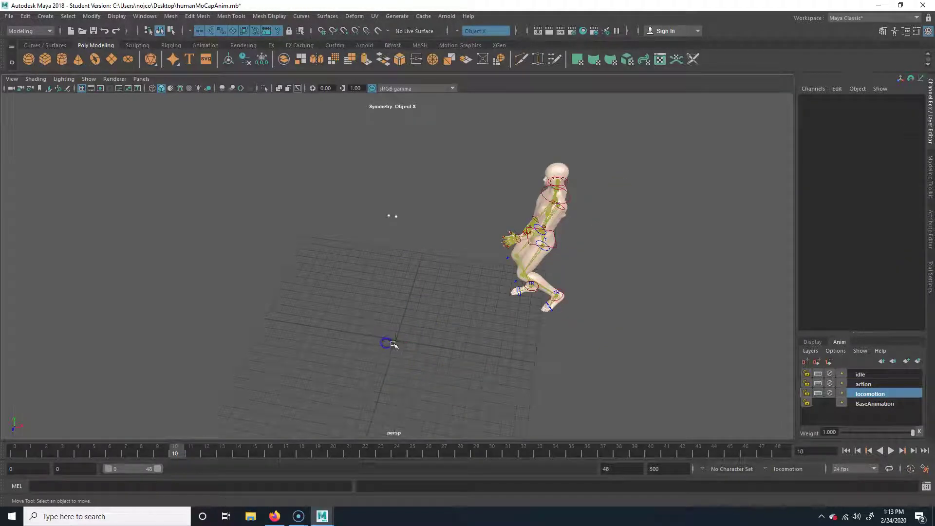
left_click(419, 330)
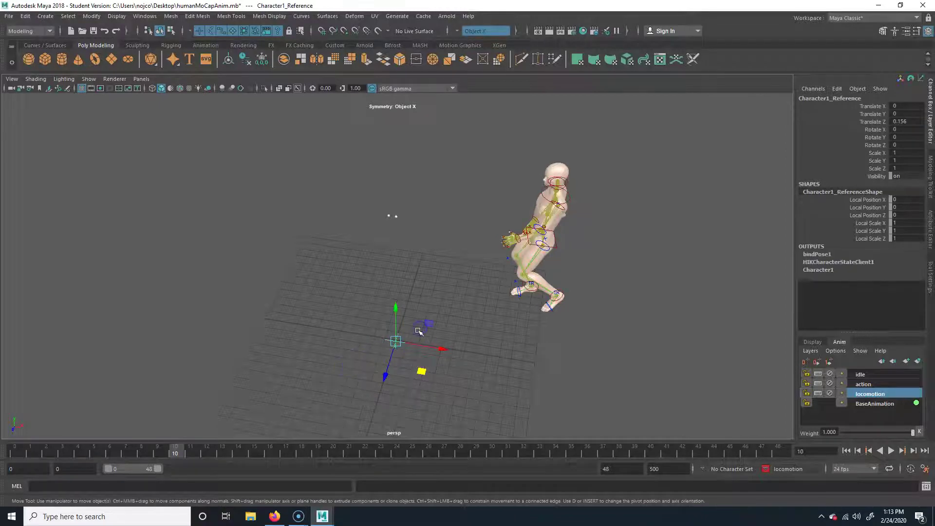
left_click(435, 381)
left_click(387, 345)
left_click(430, 322)
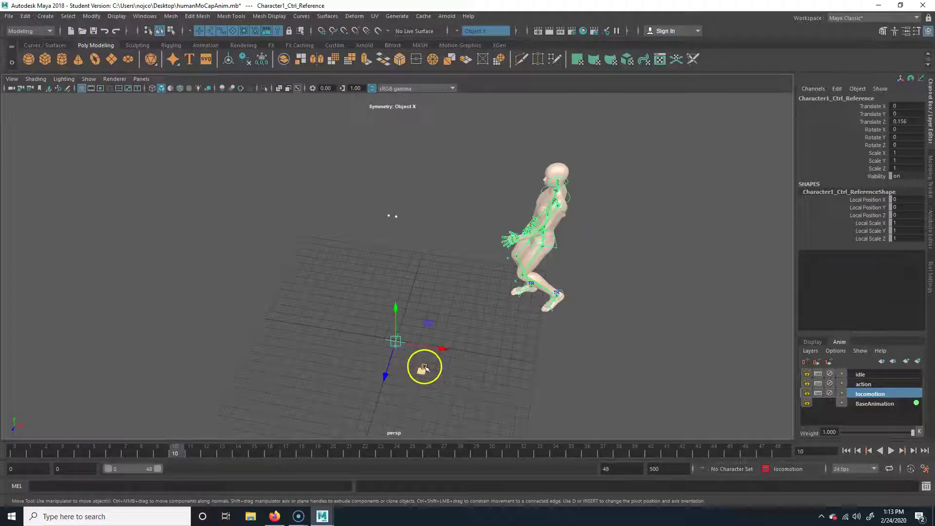
At frame 0, move the reference control to about X -12.95 and Z 8.11 so the character sits near the origin
left_click_drag(173, 448, 15, 449)
left_click_drag(419, 316, 412, 380, "alt")
middle_click_drag(413, 324, 417, 368, "alt")
left_click_drag(417, 355, 424, 349, "alt")
middle_click_drag(434, 332, 283, 418)
left_click_drag(283, 417, 281, 420)
In the top view, refine the reference control's position to about X -13.86 and Z 8.04 and key it at frame 0
key("space")
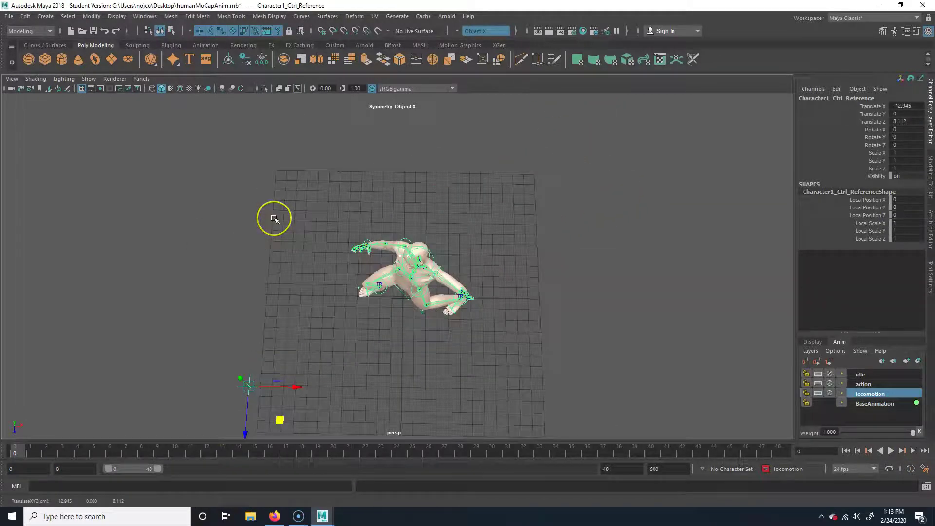
key("space")
key("space")
right_click_drag(537, 274, 260, 286, "alt")
middle_click_drag(261, 286, 348, 293, "alt")
right_click_drag(349, 293, 367, 298, "alt")
middle_click_drag(366, 298, 350, 299, "alt")
left_click_drag(257, 399, 246, 400)
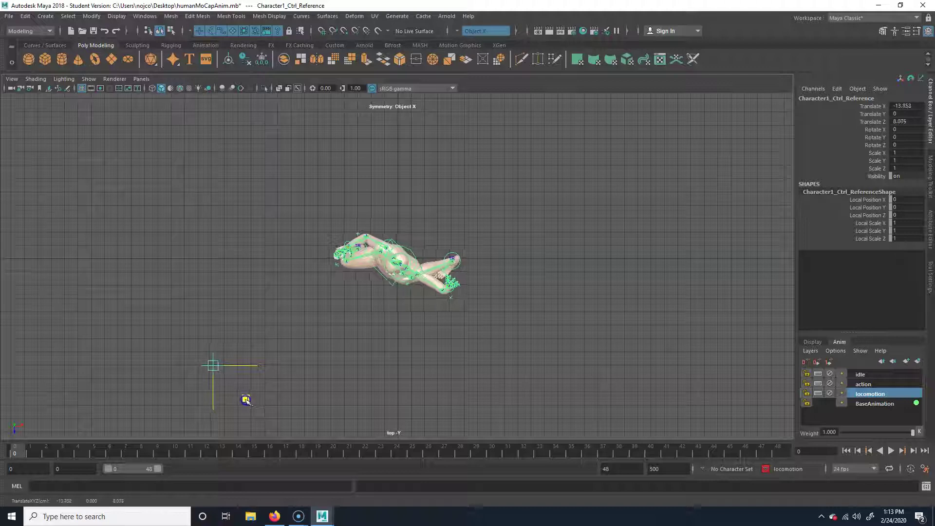
key("s")
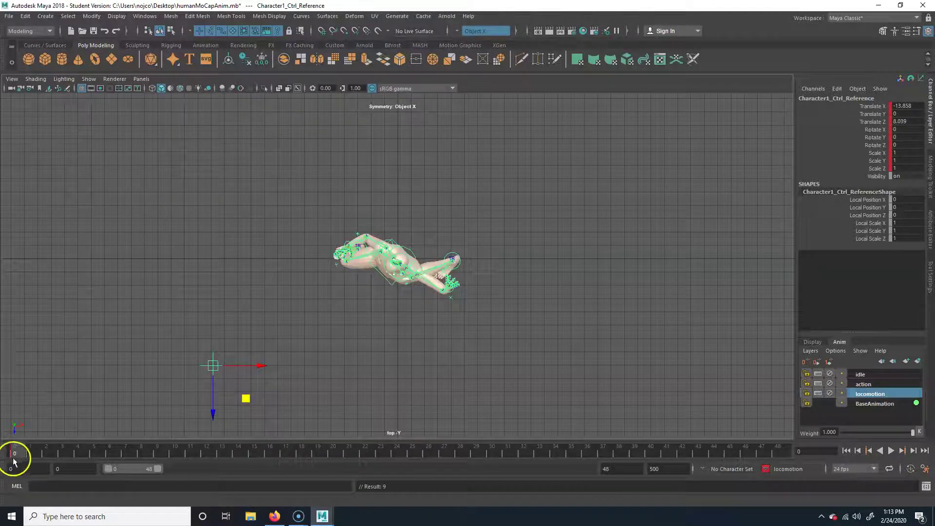
At frame 48, move the reference control to about X -2.75 and Z 7.78 and key it to recentre the character
key("alt+v")
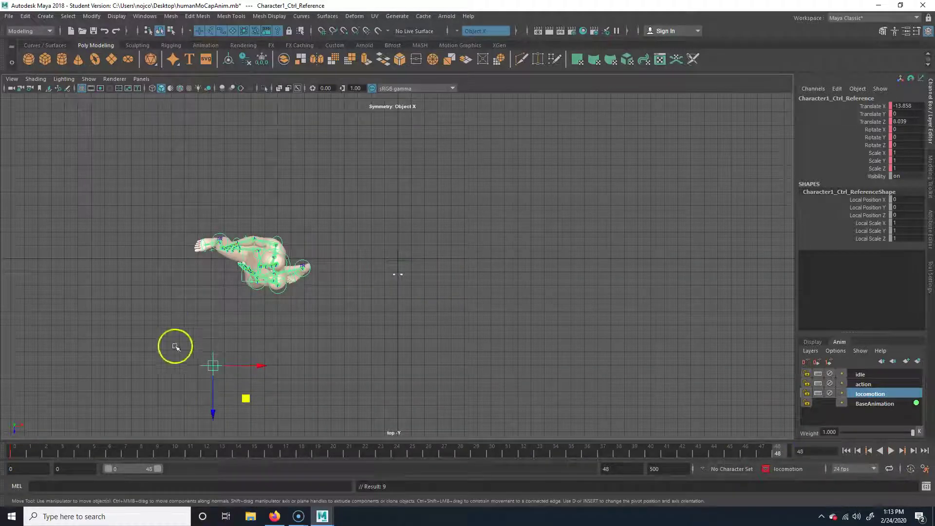
left_click_drag(246, 399, 396, 404)
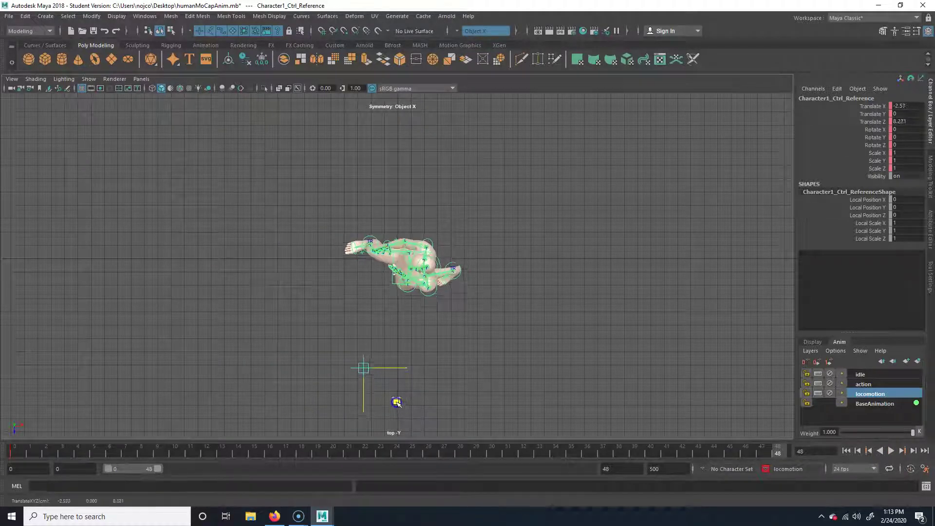
left_click_drag(396, 399, 393, 396)
key("s")
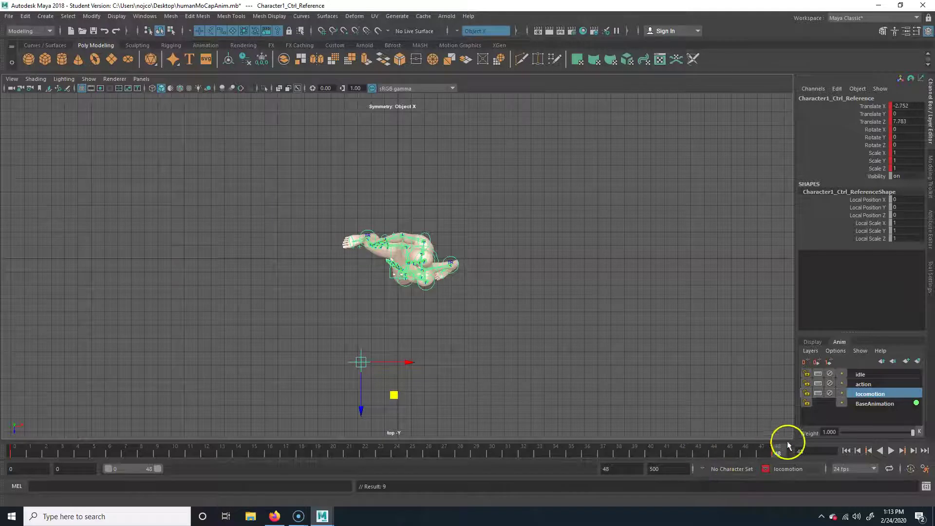
Adjust the reference control's frame 0 key to about X -13.68 and Z 7.82 to match the end position
left_click_drag(744, 455, 14, 456)
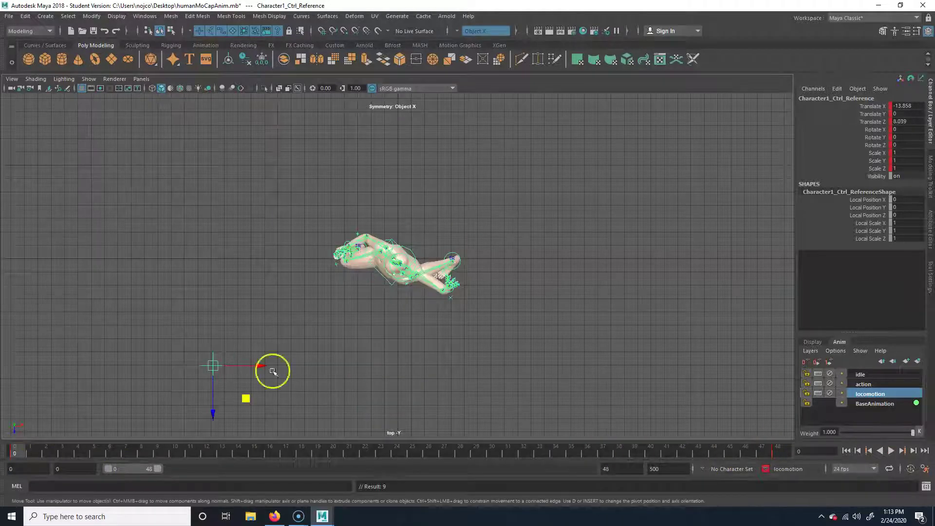
left_click_drag(242, 392, 249, 397)
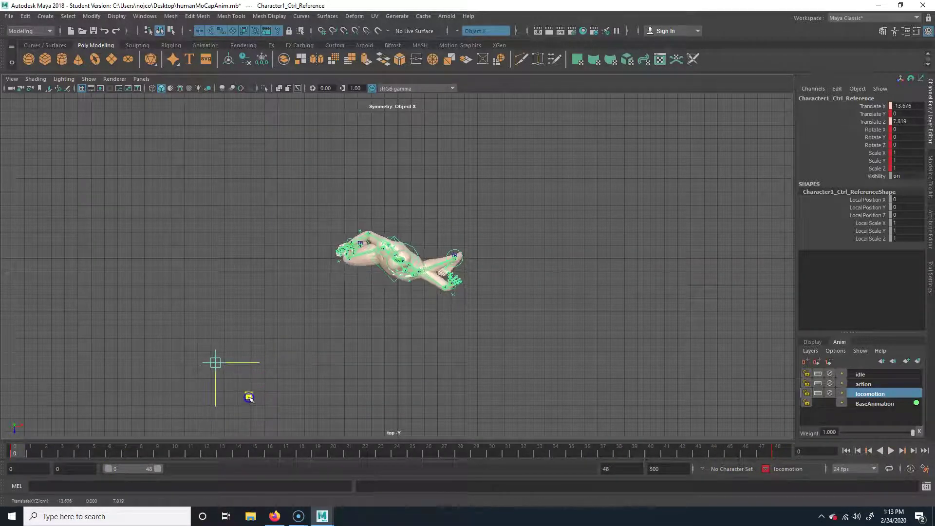
mouse_move(16, 451)
left_mouse_down()
mouse_move(755, 457)
mouse_move(15, 451)
left_mouse_up()
Play the locomotion in the perspective view and check how well the character stays in place
key("space")
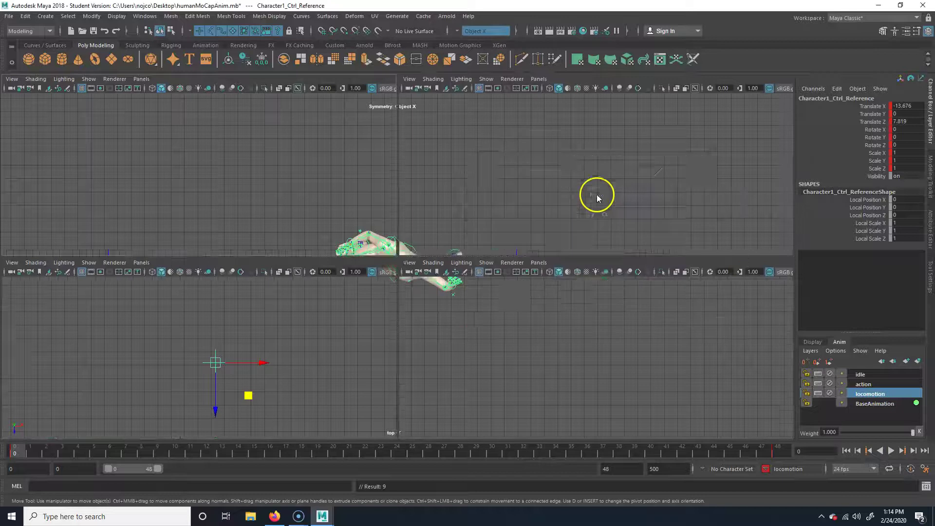
key("space")
left_click_drag(452, 334, 480, 234, "alt")
middle_click_drag(560, 317, 595, 219, "alt")
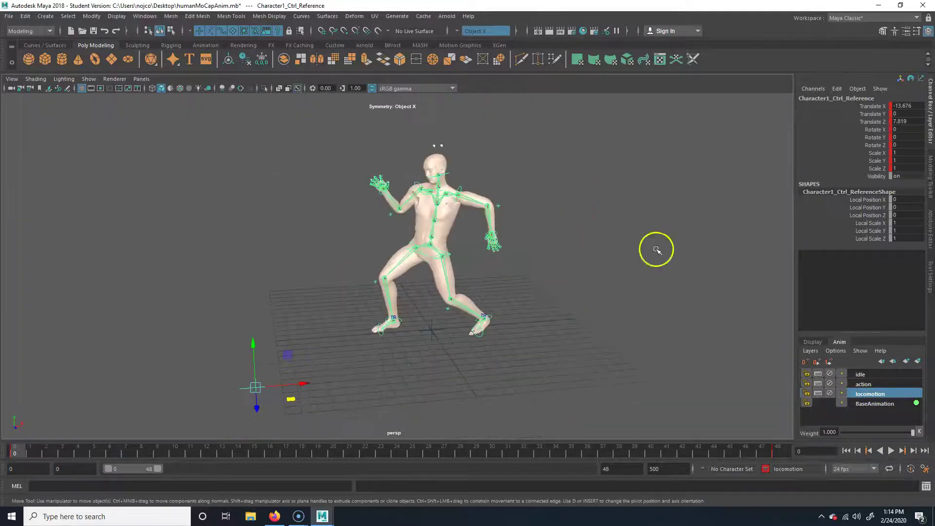
left_click_drag(549, 277, 540, 288, "alt")
left_click(892, 452)
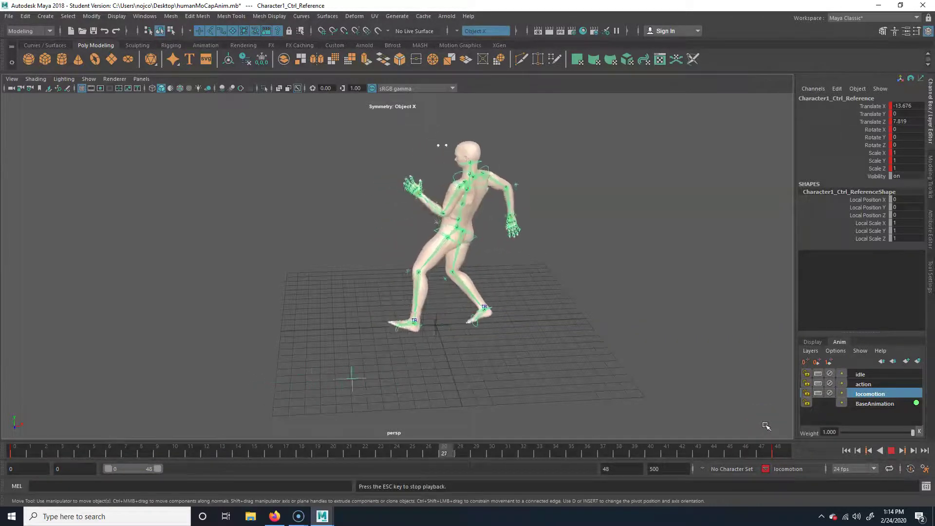
left_click(891, 450)
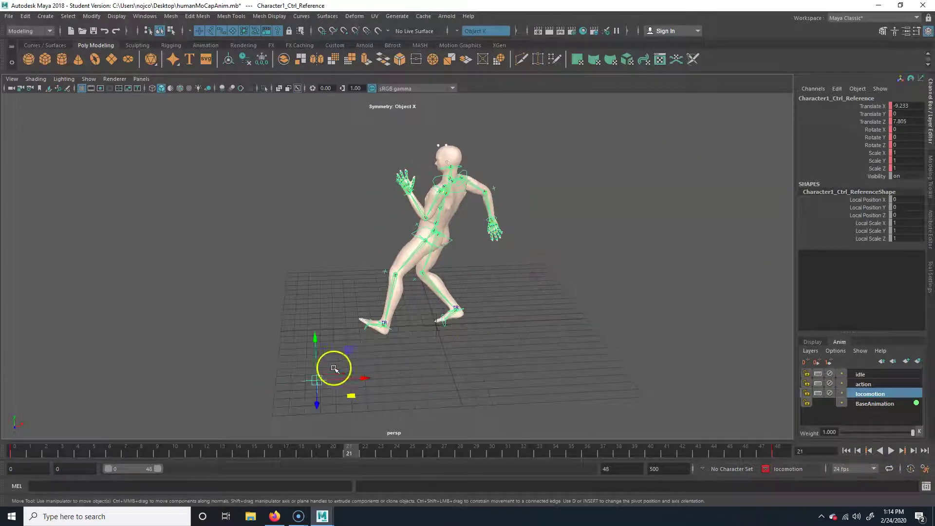
Key the reference control at frame 20 with its Translate X moved to about -7.96
mouse_move(350, 448)
left_mouse_down()
mouse_move(14, 453)
mouse_move(240, 449)
mouse_move(79, 451)
mouse_move(194, 449)
mouse_move(374, 467)
mouse_move(333, 462)
mouse_move(335, 448)
left_mouse_up()
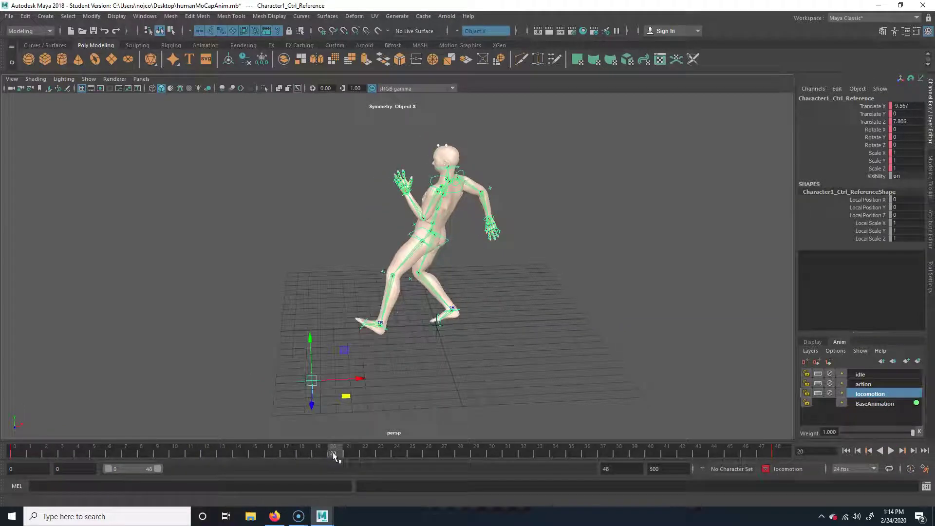
key("s")
mouse_move(331, 455)
left_mouse_down()
mouse_move(12, 455)
mouse_move(344, 458)
left_mouse_up()
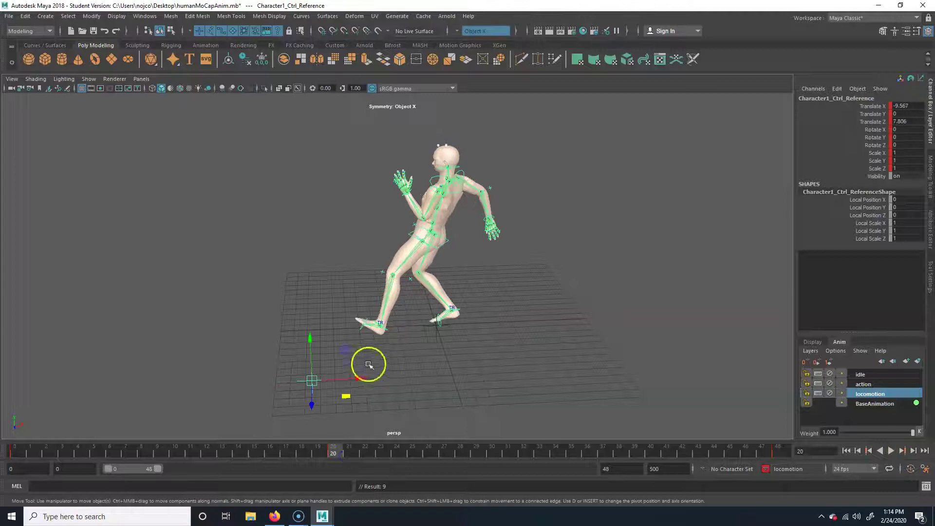
left_click_drag(355, 381, 383, 386)
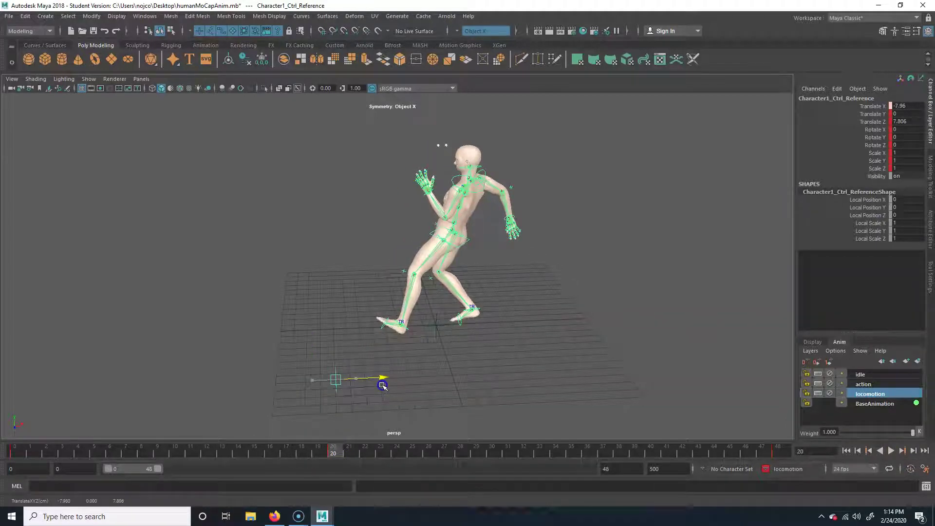
key("s")
At frame 33, move the reference control along X to about -7.98 and key it
left_click_drag(306, 455, 543, 458)
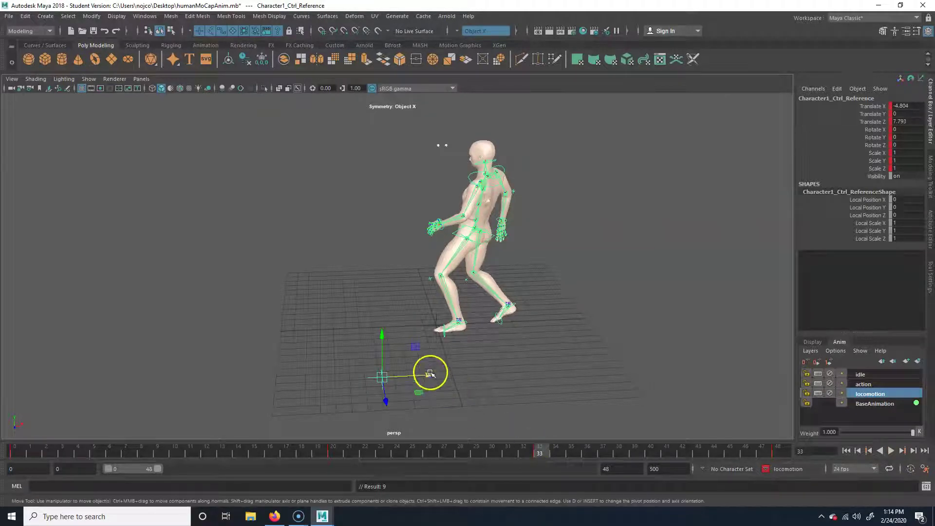
left_click_drag(430, 374, 416, 377)
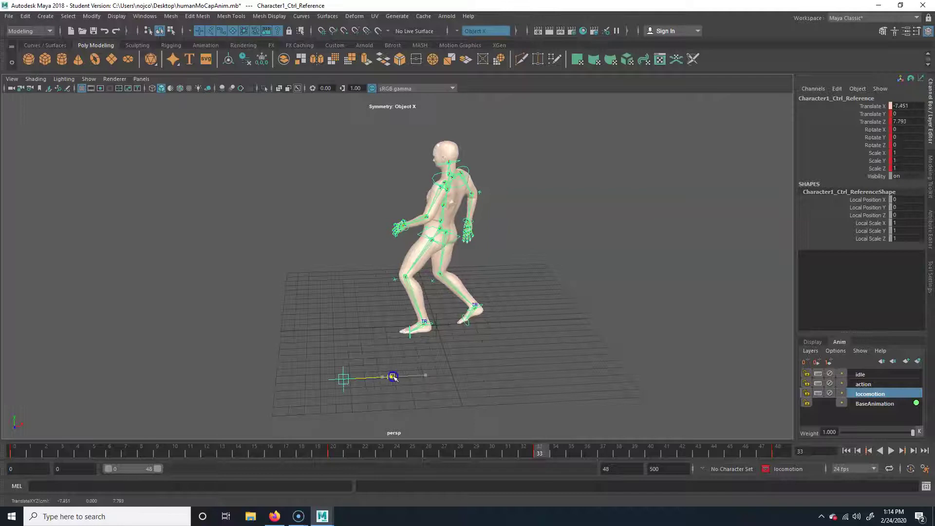
left_click_drag(391, 377, 389, 377)
mouse_move(540, 454)
left_mouse_down()
mouse_move(587, 455)
mouse_move(539, 454)
left_mouse_up()
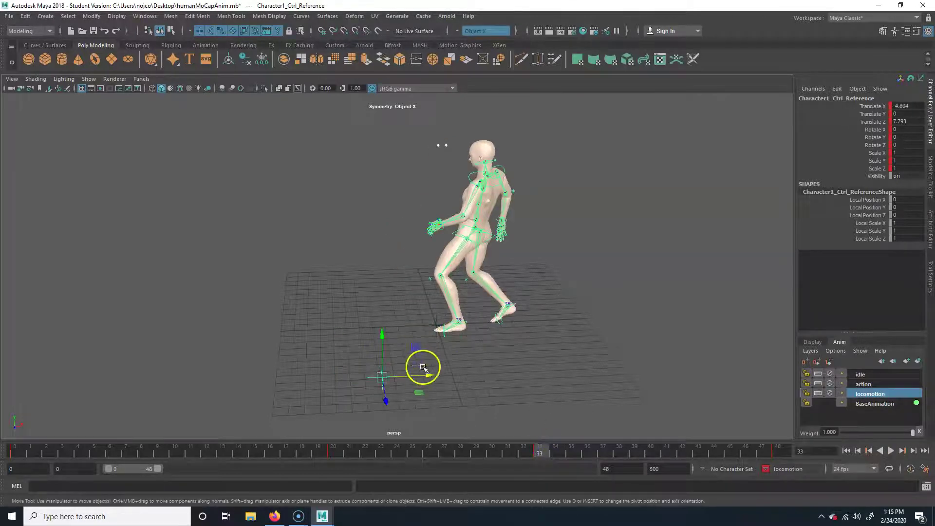
left_click_drag(424, 374, 405, 380)
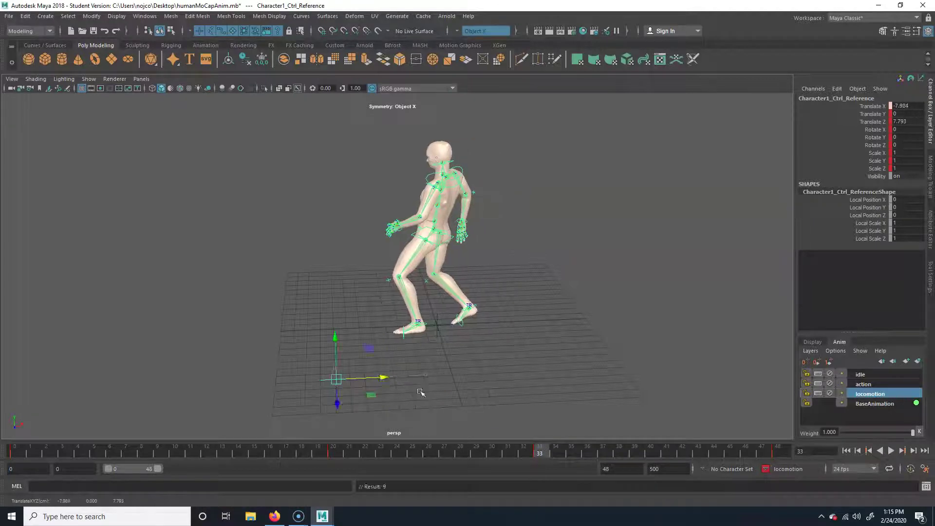
Review the looping playback and shift the reference control's frame 20 key to frame 18
left_click_drag(537, 453, 603, 452)
left_click(902, 450)
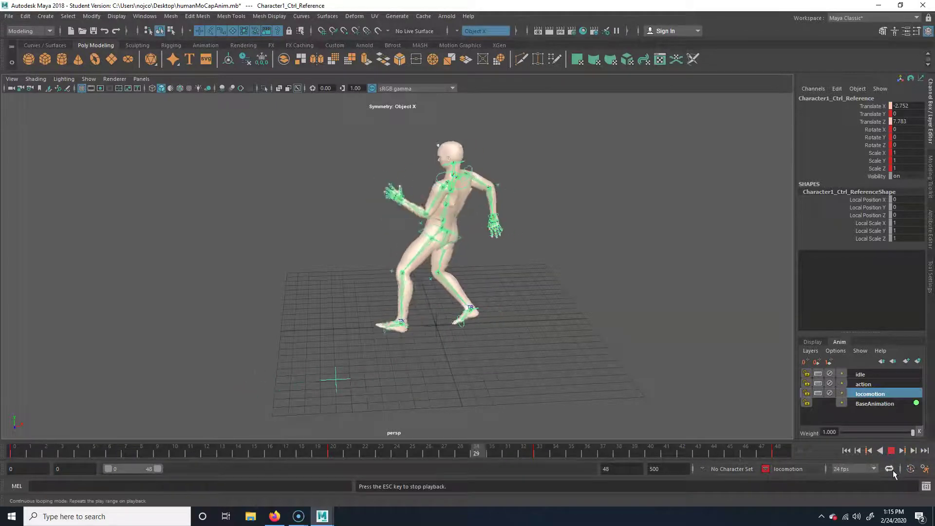
left_click(891, 451)
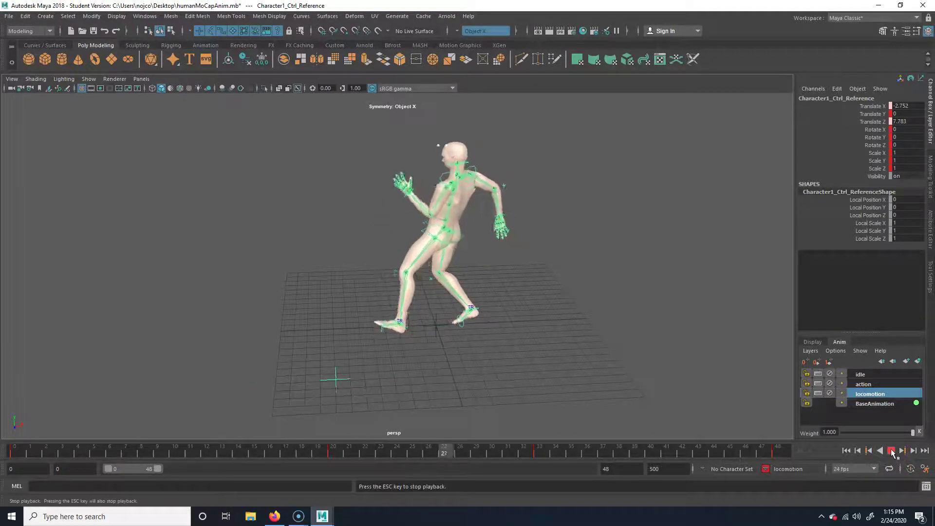
left_click(892, 452)
left_click_drag(306, 453, 343, 455)
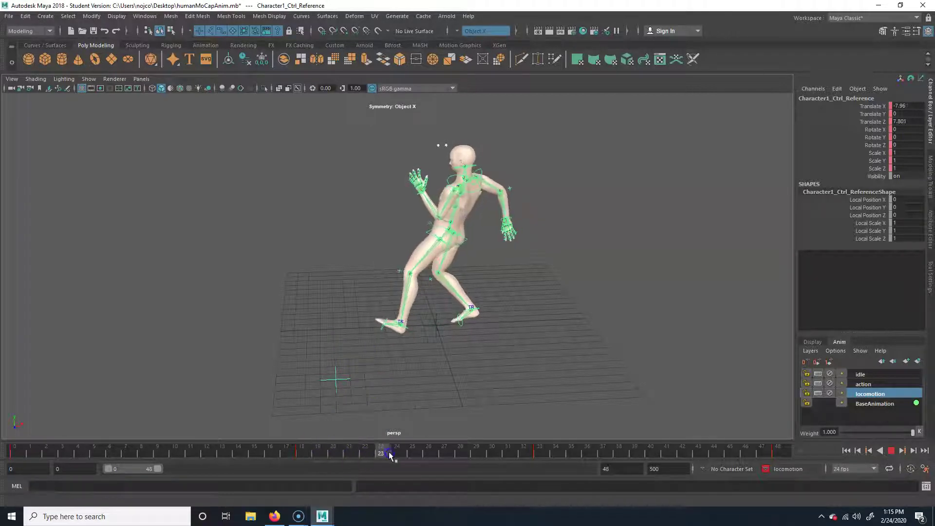
At frame 33, move the reference control along X to about -7.598 and key it
left_click(539, 452)
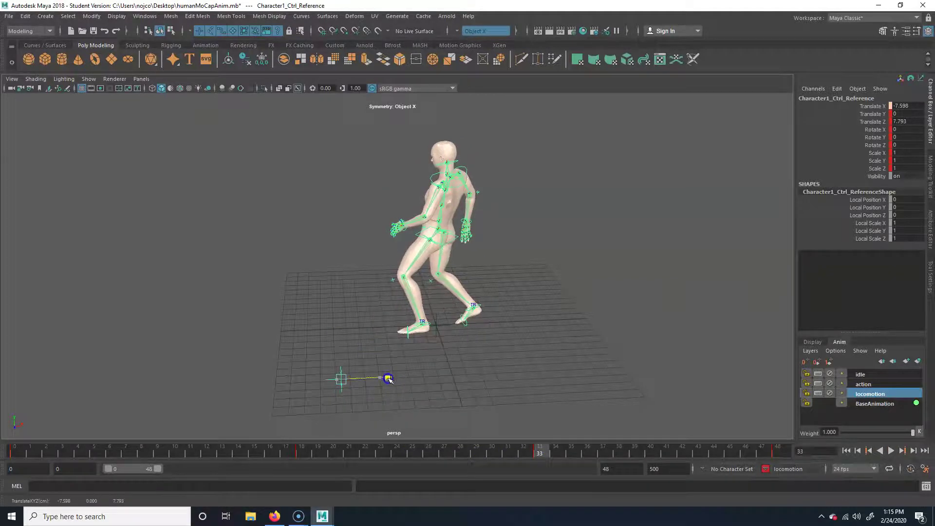
left_click_drag(527, 445, 496, 456)
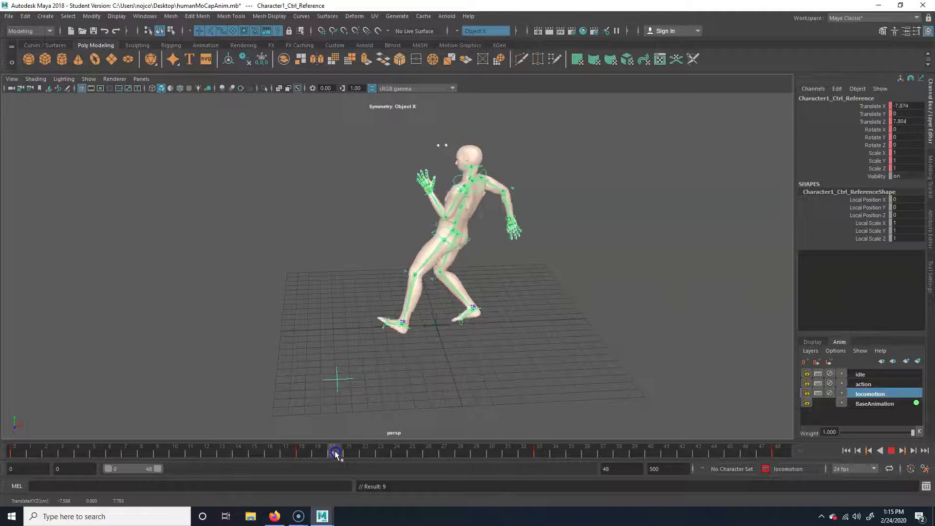
left_click_drag(240, 453, 14, 452)
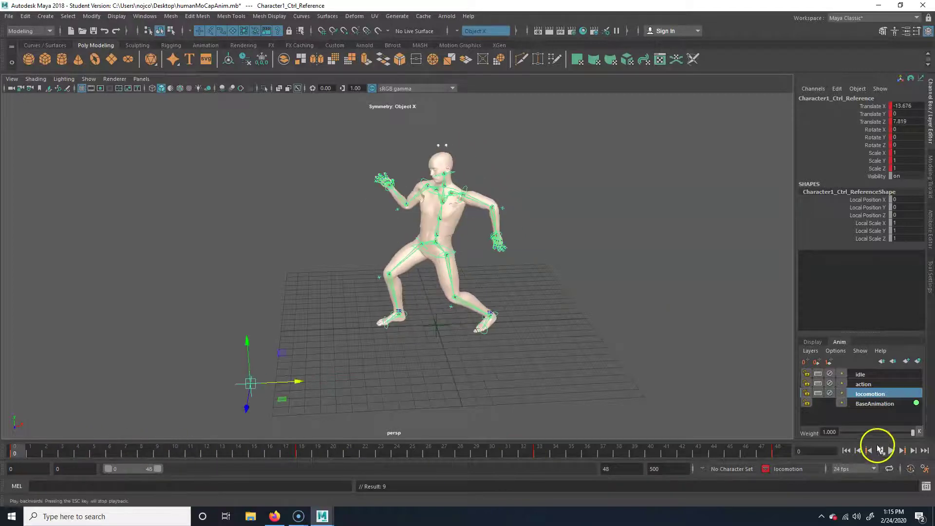
Play the locomotion loop and check from several angles how well the character stays in place
left_click(890, 452)
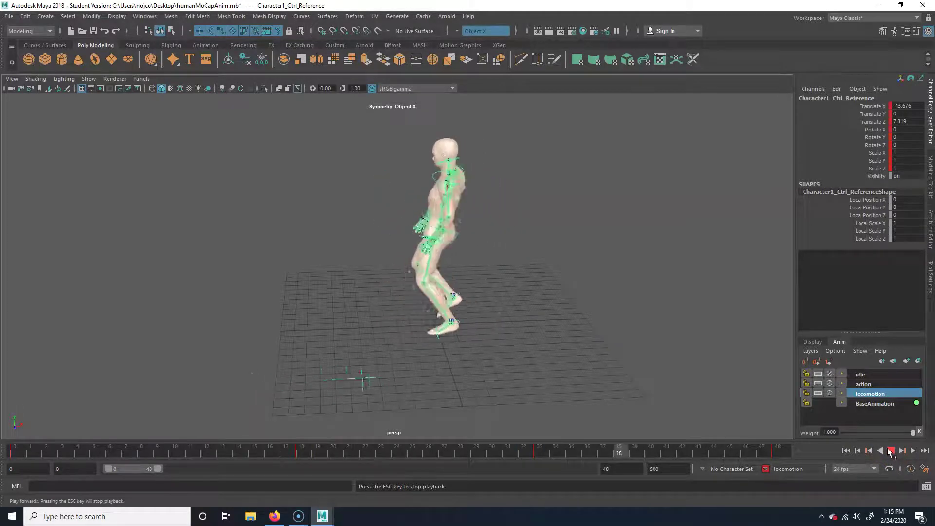
left_click_drag(570, 327, 449, 336, "alt")
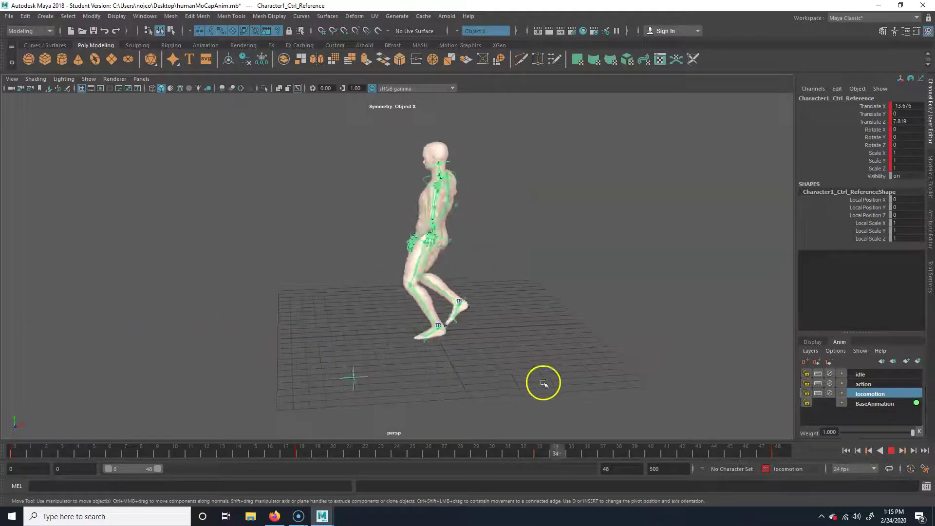
left_click(891, 451)
left_click(510, 315)
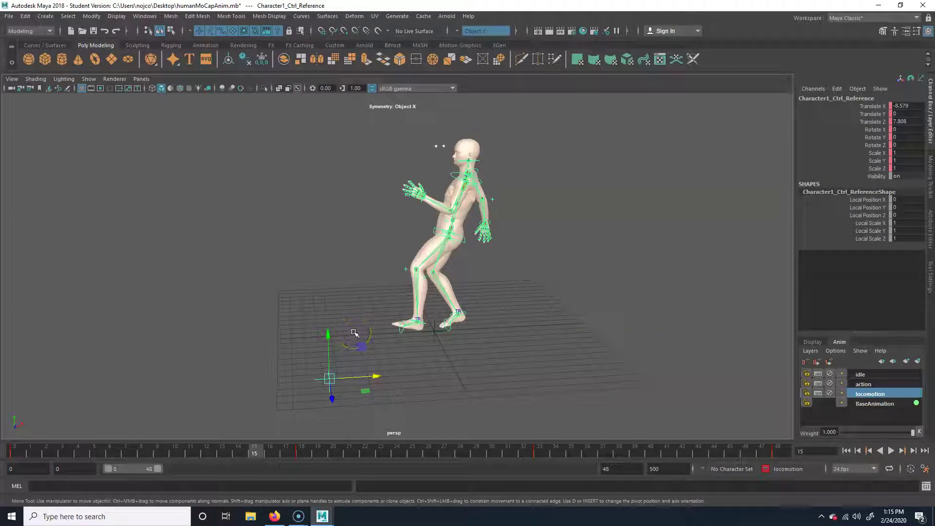
left_click_drag(509, 300, 431, 344, "alt")
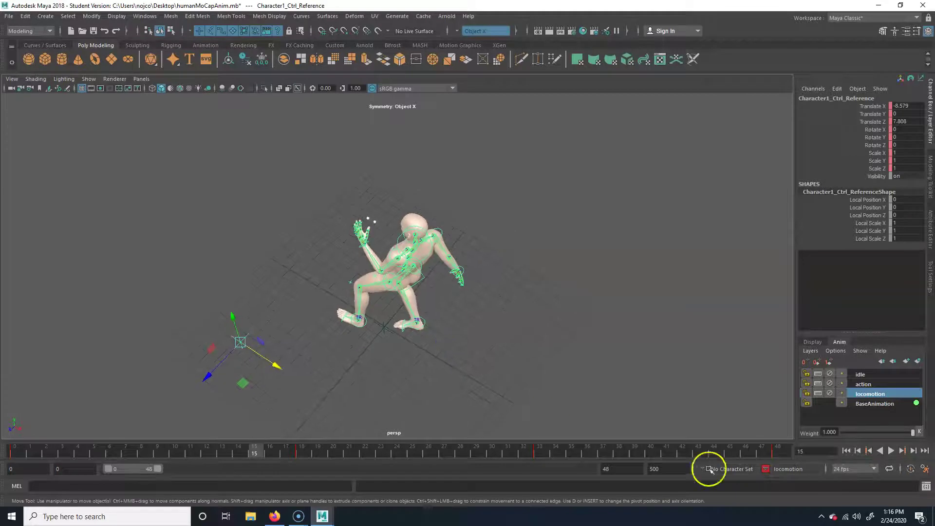
Scrub between frames 0 and 48 and compare the character's first and last poses for a seamless loop
left_click_drag(763, 450, 157, 452)
left_click_drag(116, 424, 11, 421)
left_click_drag(368, 326, 422, 303, "alt")
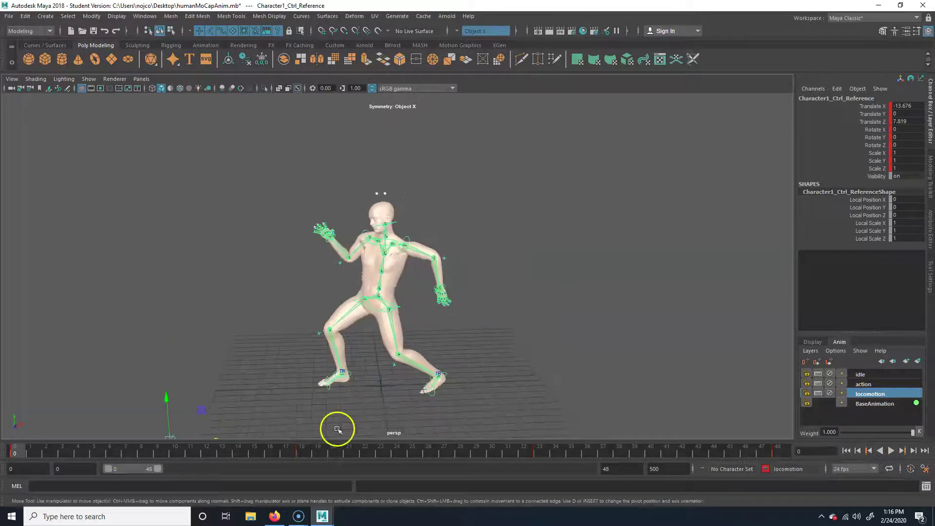
left_click(784, 452)
mouse_move(366, 319)
left_mouse_down("alt")
mouse_move(453, 322)
mouse_move(346, 319)
mouse_move(503, 319)
mouse_move(316, 315)
mouse_move(409, 313)
mouse_move(355, 321)
left_mouse_up("alt")
left_click_drag(776, 453, 755, 423)
left_click_drag(823, 427, 19, 447)
middle_click_drag(560, 345, 576, 293, "alt")
left_click_drag(577, 293, 581, 309, "alt")
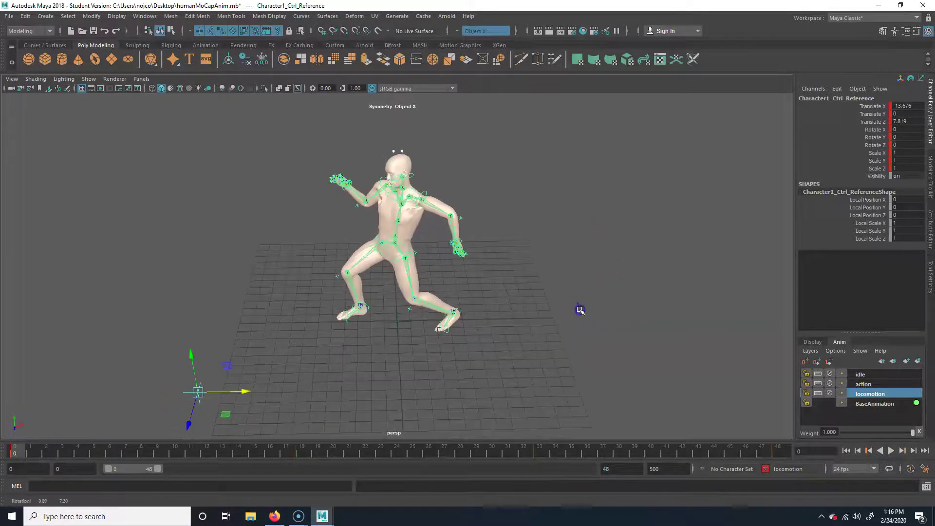
Clear the selection and select all objects belonging to the locomotion animation layer
left_click(598, 311)
left_click(889, 387)
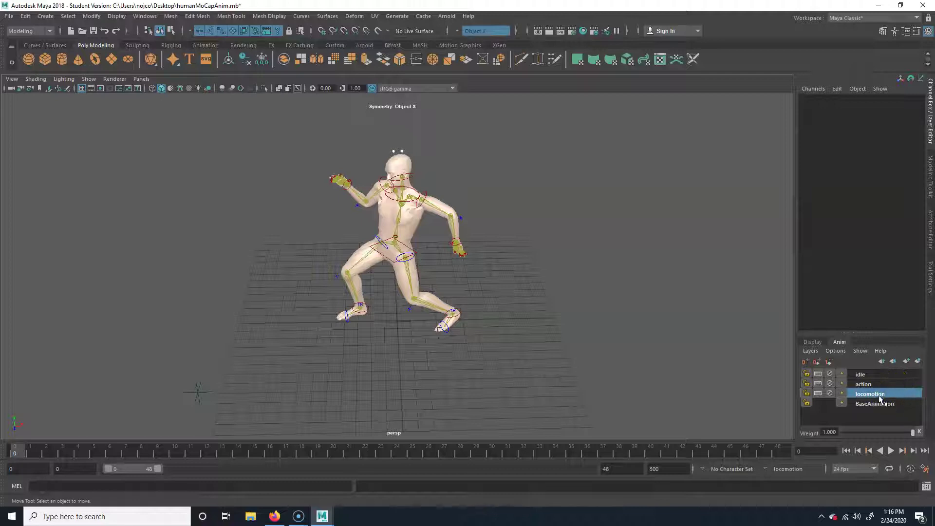
right_click(880, 398)
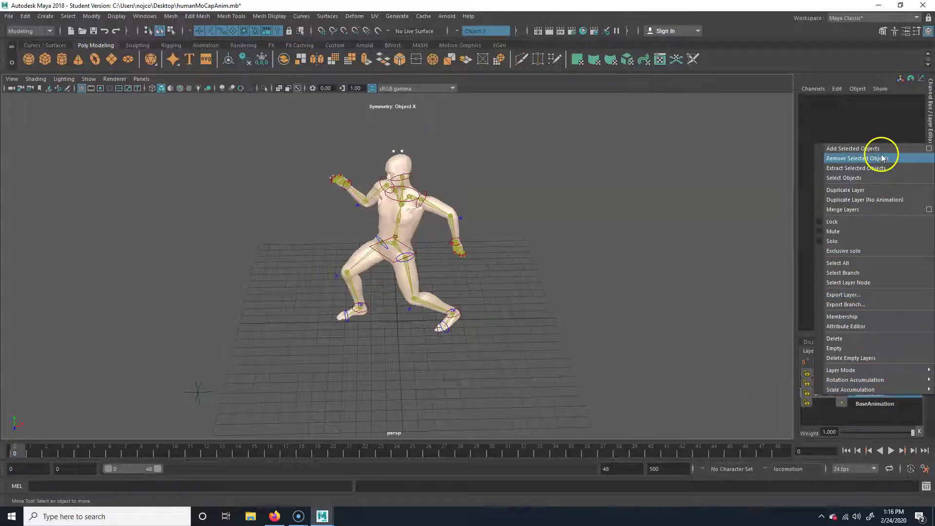
left_click(876, 179)
left_click(336, 180)
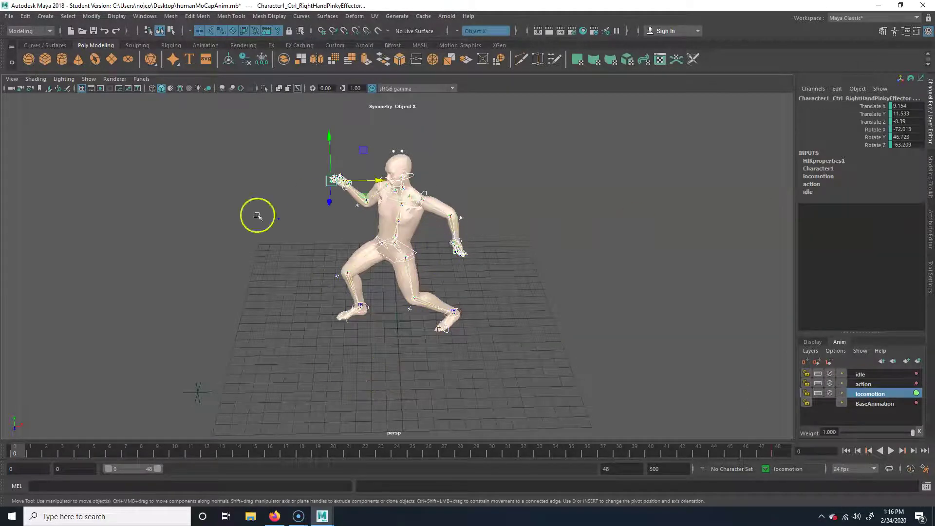
Copy the selected controls' keys at frame 0 and paste them at frame 48
left_click_drag(423, 403, 422, 398, "alt")
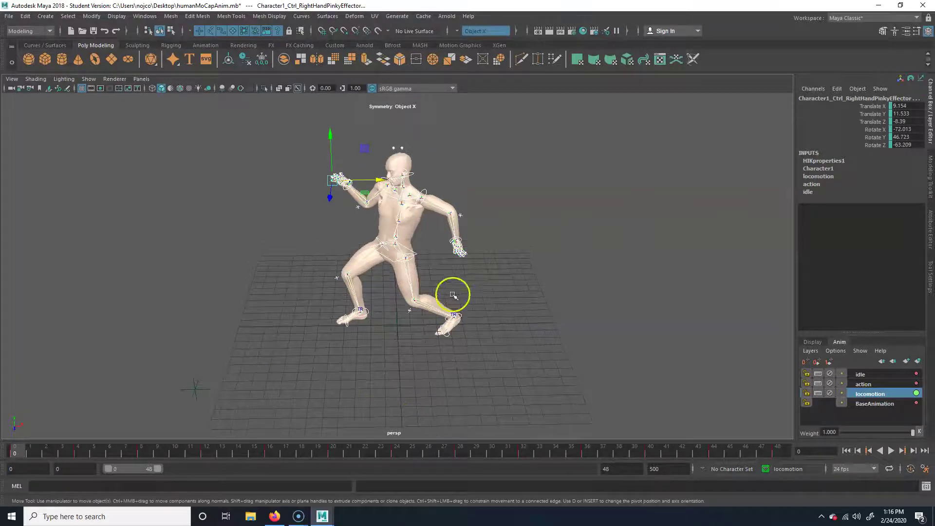
mouse_move(17, 452)
left_mouse_down()
mouse_move(115, 451)
mouse_move(22, 455)
left_mouse_up()
right_click(15, 453)
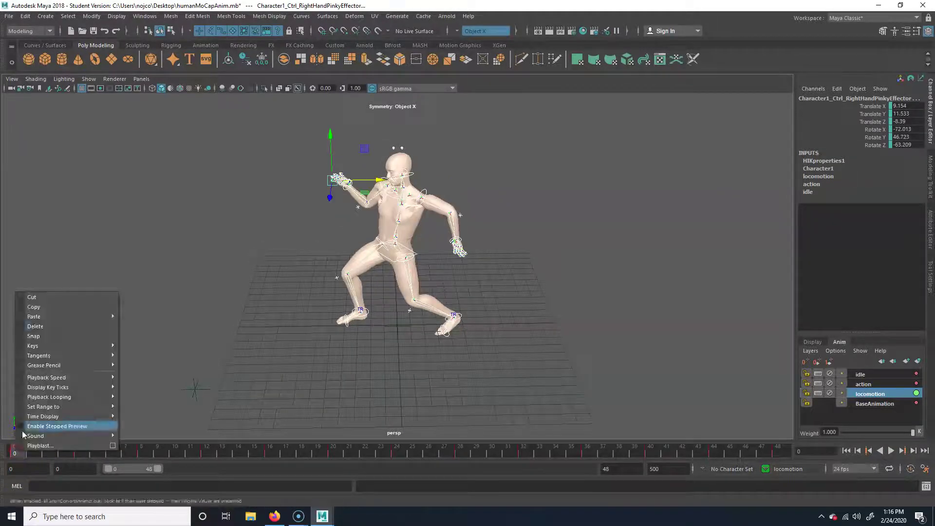
left_click(62, 309)
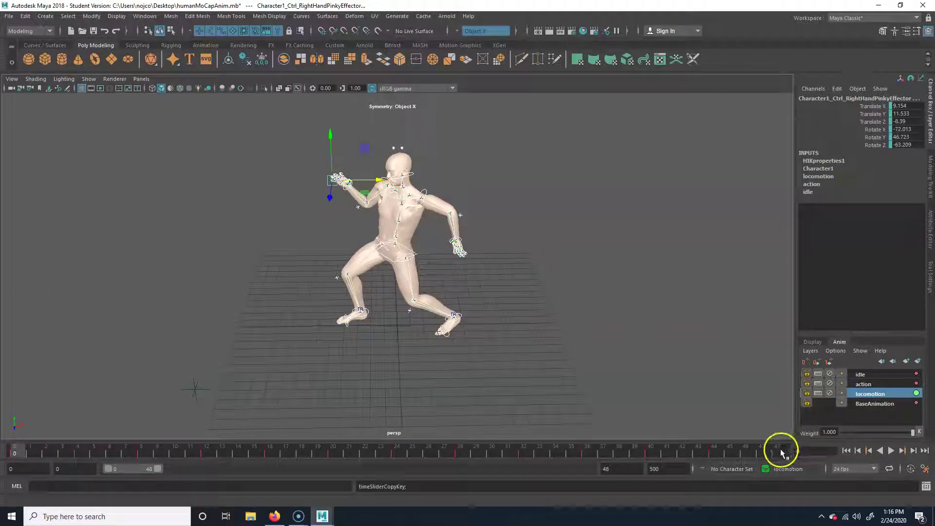
left_click(779, 452)
right_click(780, 453)
mouse_move(852, 316)
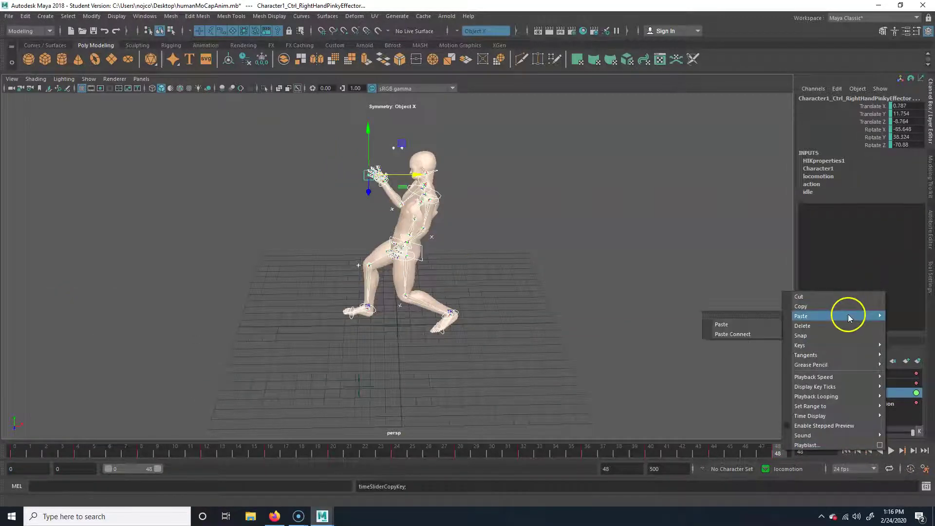
left_click(736, 324)
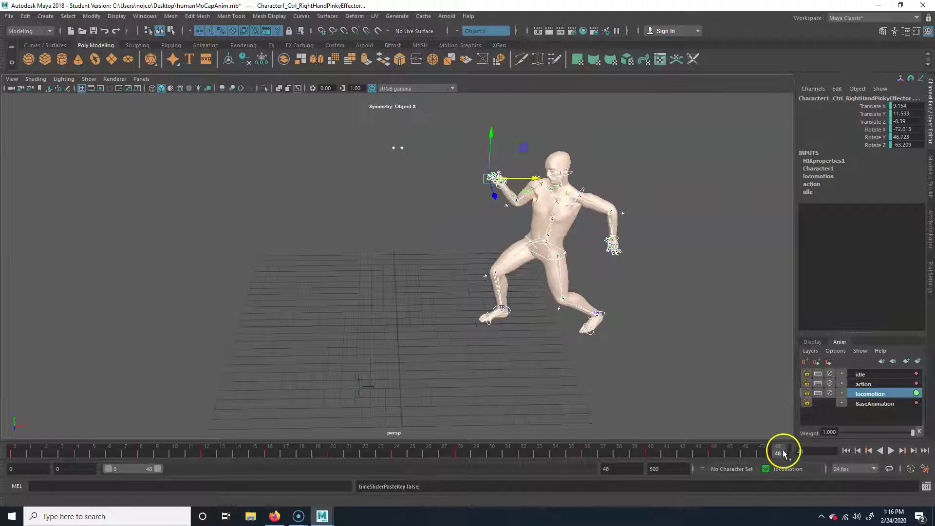
Play and scrub the loop, examining the character's pose and position between frames 44 and 48
key("alt+v")
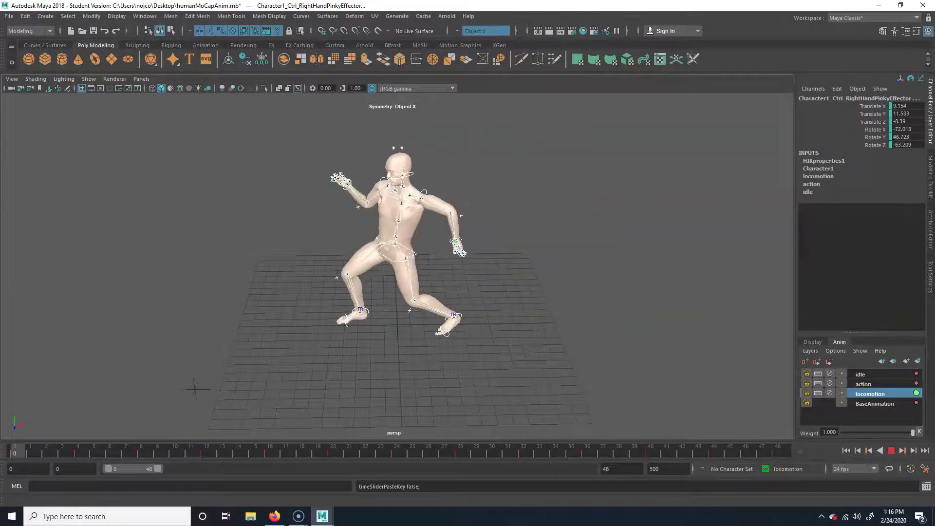
key("alt+v")
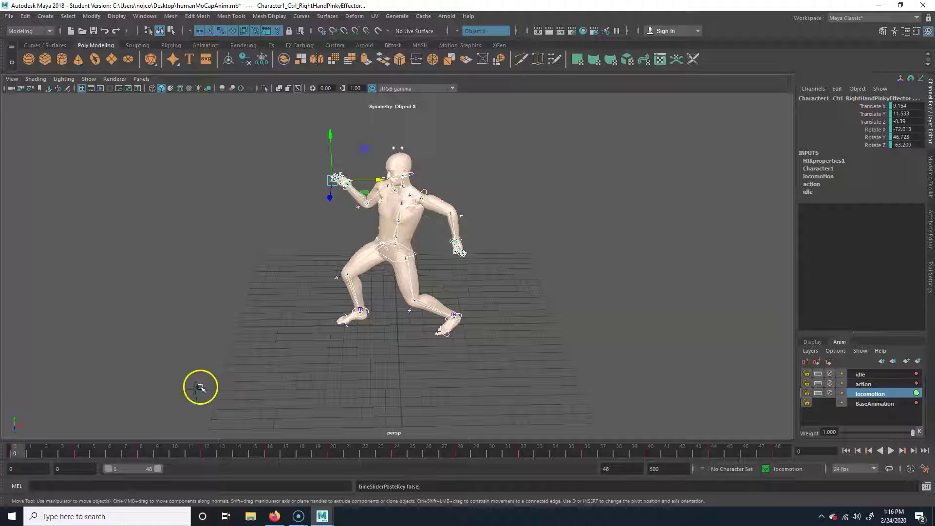
key("alt+v")
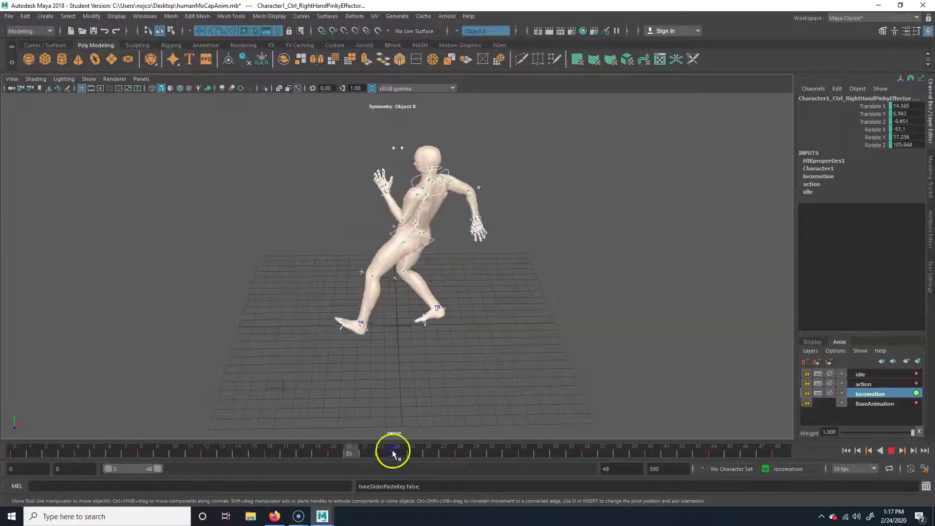
left_click_drag(575, 452, 778, 455)
left_click(655, 392)
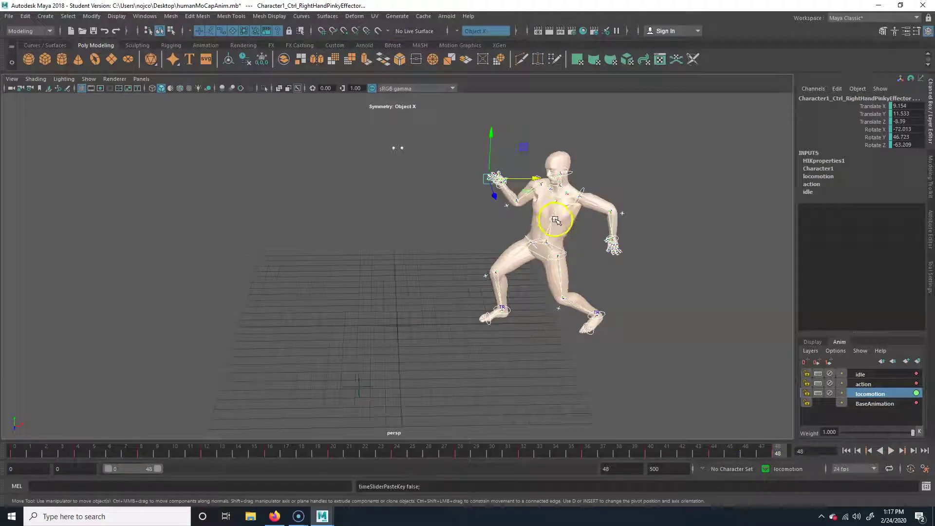
mouse_move(776, 453)
left_mouse_down()
mouse_move(713, 454)
mouse_move(799, 454)
mouse_move(714, 452)
mouse_move(794, 454)
left_mouse_up()
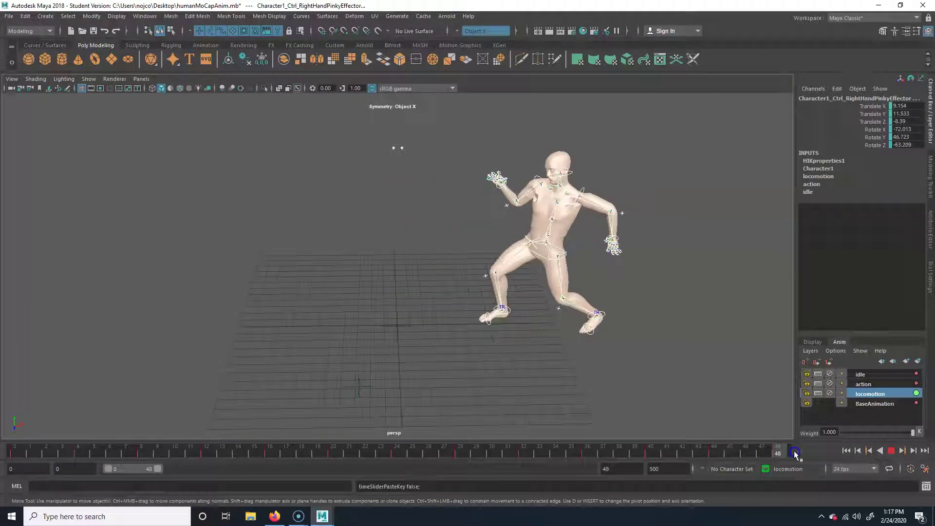
left_click(384, 393)
left_click_drag(701, 457, 711, 451)
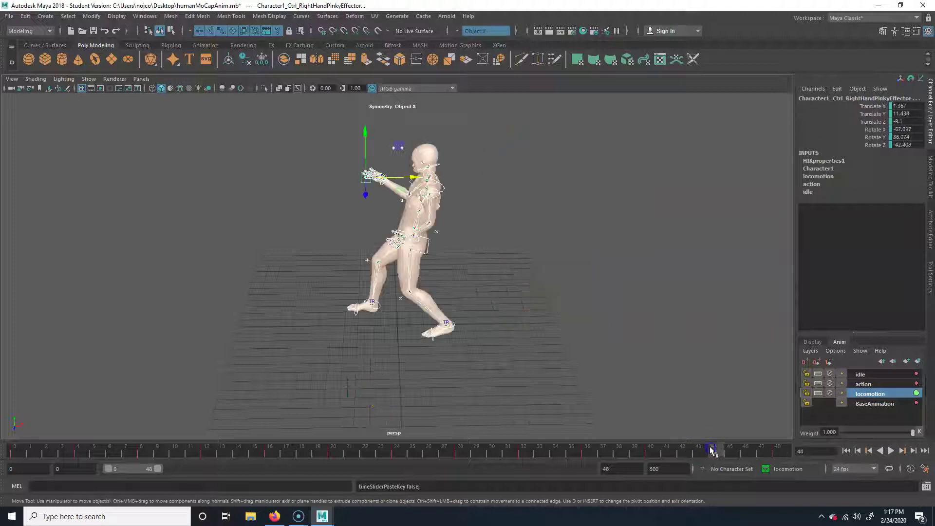
Select the reference control and key its current position at frame 44
left_click(774, 451)
left_click(348, 399)
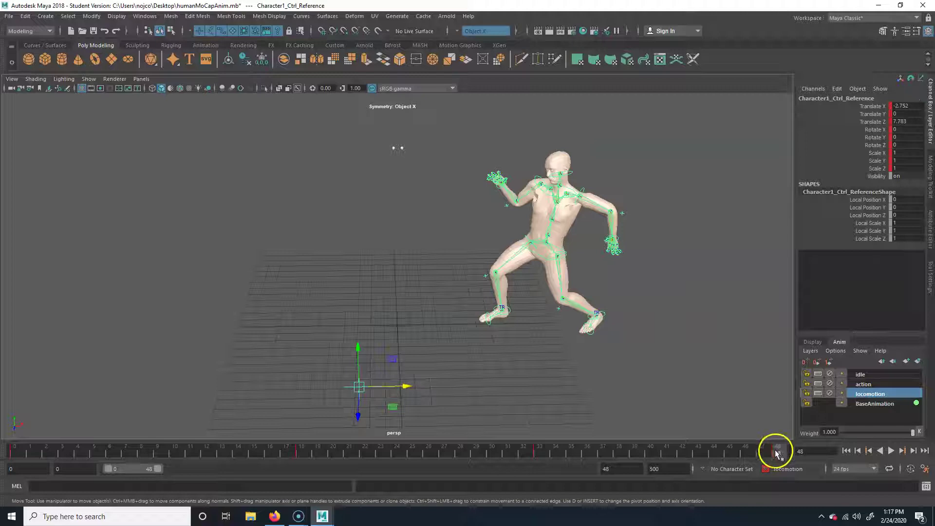
left_click_drag(763, 453, 726, 453)
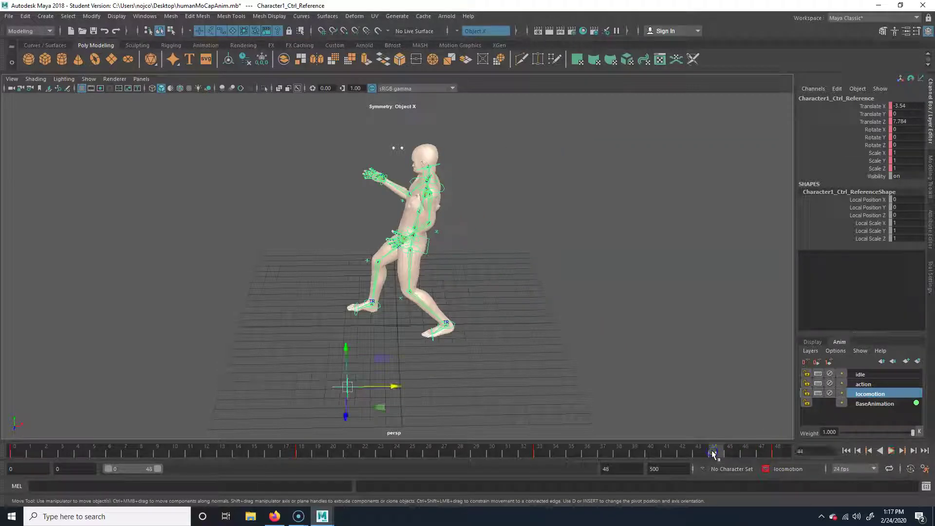
Carry the reference control's frame 0 values over to frame 48 and key them there
left_click_drag(714, 454, 19, 458)
middle_click_drag(17, 454, 781, 461)
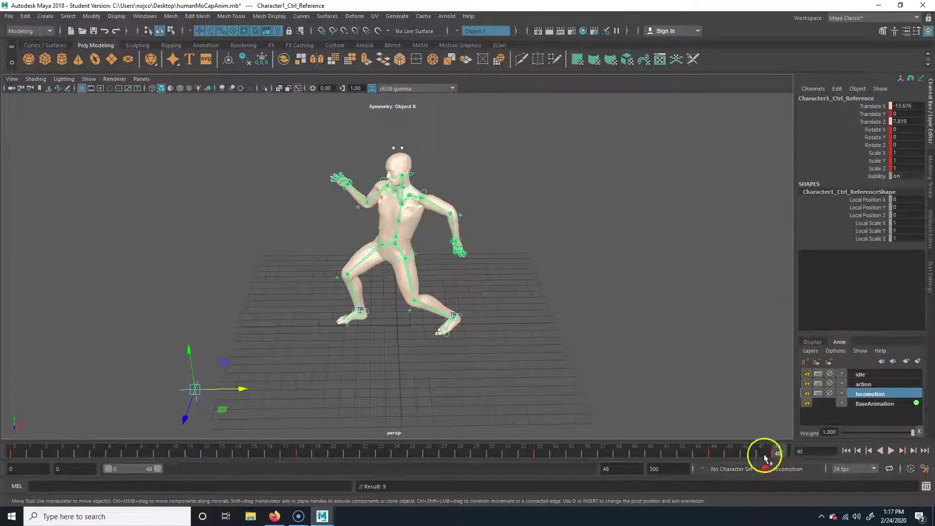
left_click_drag(16, 456, 789, 449)
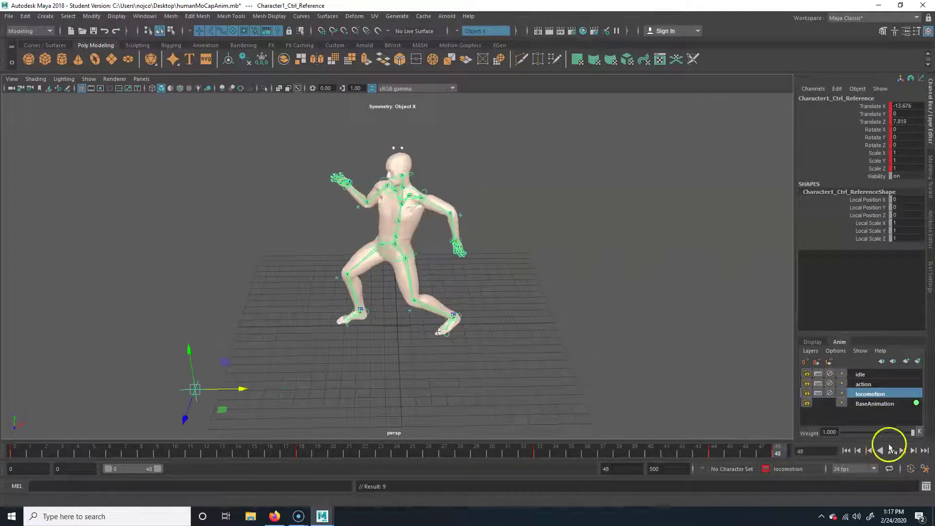
Play the loop and scrub it in close-up to examine the motion leading into frame 48
left_click(890, 451)
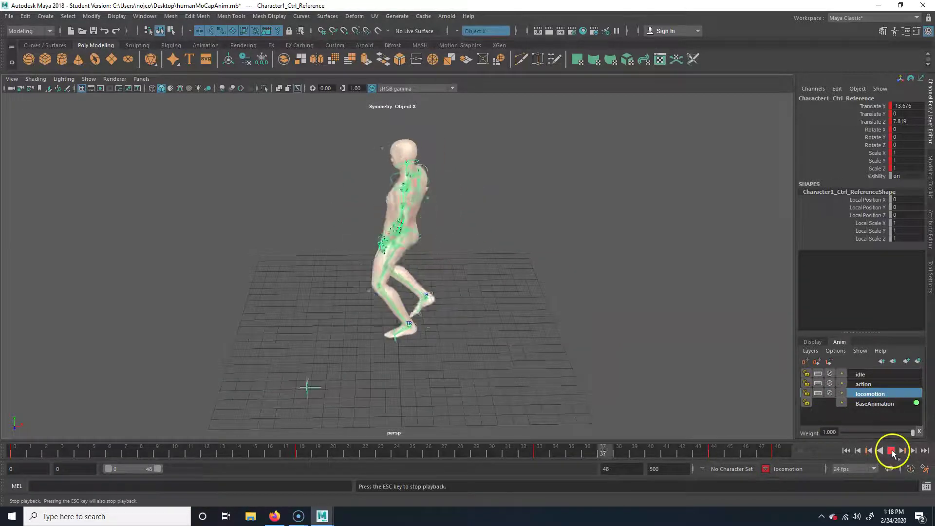
left_click_drag(774, 451, 51, 414)
left_click_drag(339, 282, 377, 287, "alt")
right_click_drag(385, 289, 472, 320, "alt")
mouse_move(472, 320)
left_mouse_down("alt")
mouse_move(538, 302)
mouse_move(495, 315)
mouse_move(478, 334)
left_mouse_up("alt")
middle_click_drag(535, 238, 529, 328, "alt")
left_click_drag(375, 425, 489, 371, "alt")
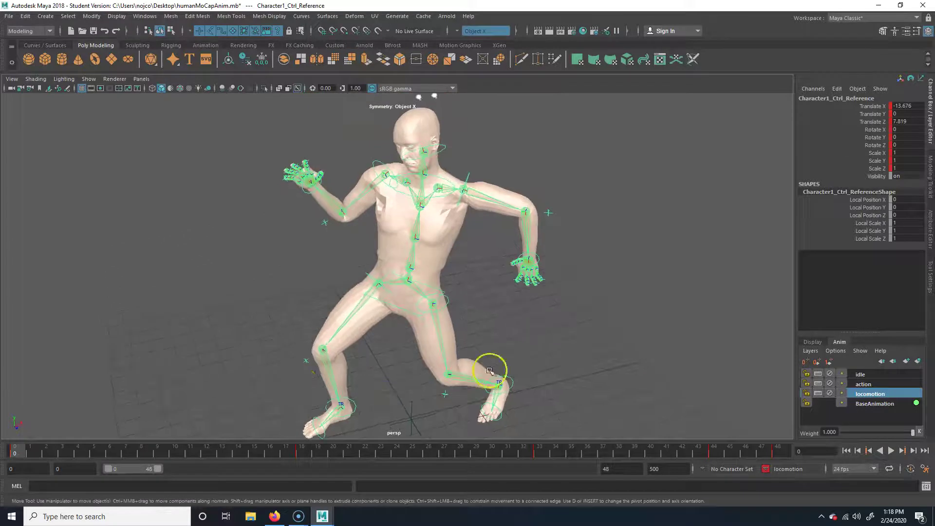
left_click_drag(62, 449, 782, 454)
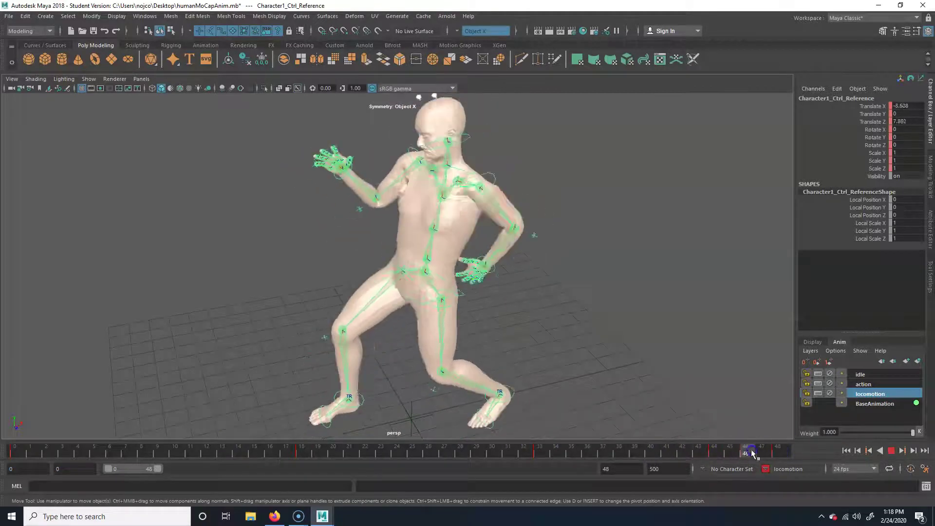
Select the character's hips control and set the current time to frame 44
left_click(394, 306)
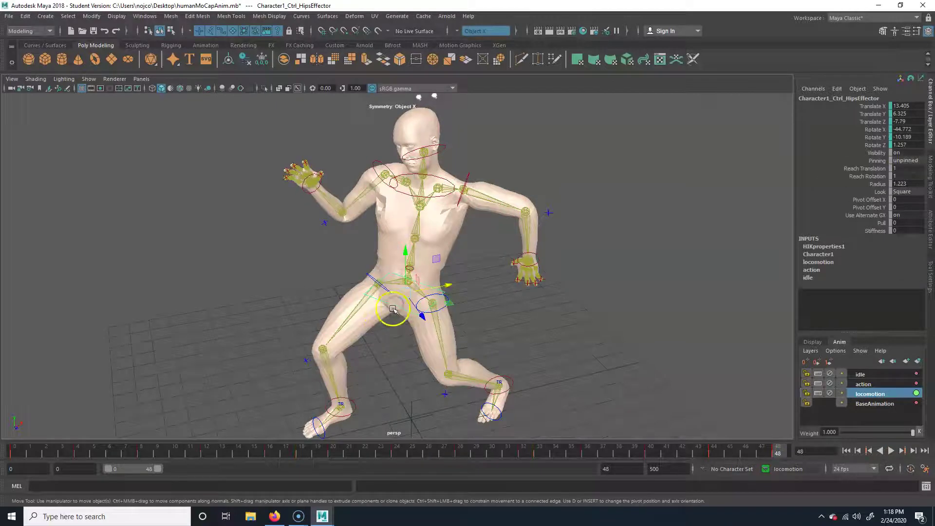
scroll(624, 290, "down", 5)
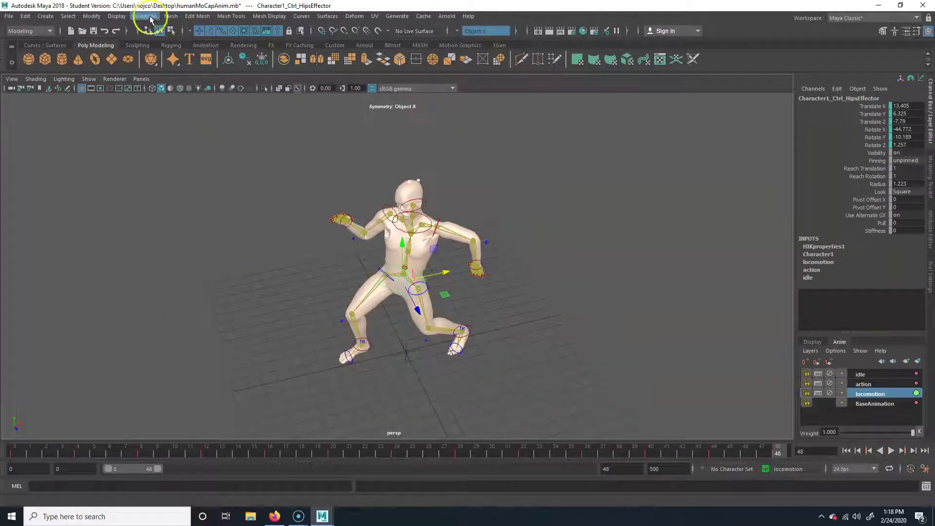
left_click_drag(506, 286, 453, 306, "alt")
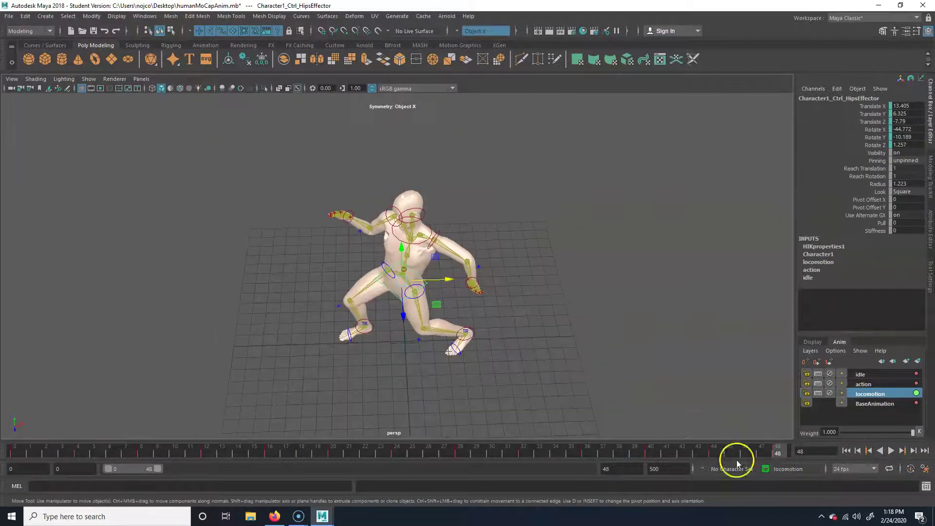
left_click_drag(722, 449, 714, 448)
Arrange the workspace as two stacked panes with the Graph Editor in the pane beneath the perspective view
left_click(147, 16)
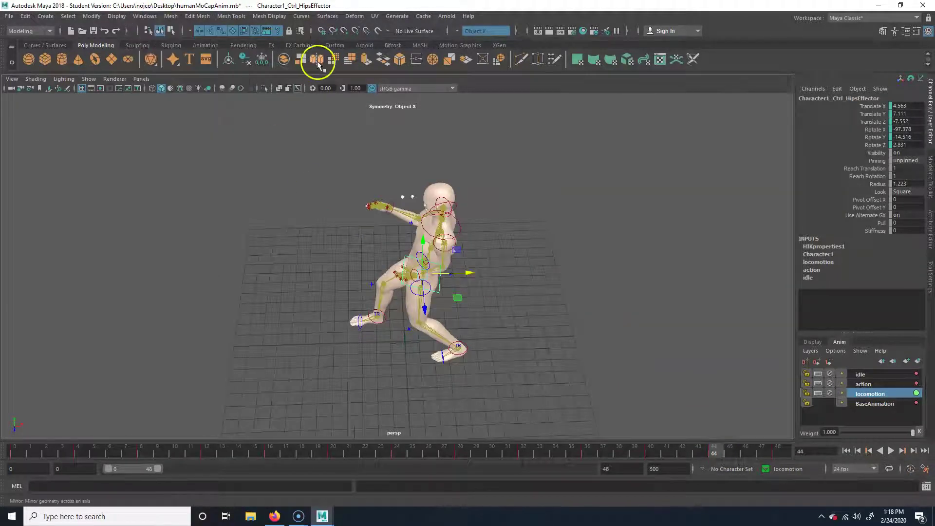
left_click(141, 78)
mouse_move(168, 130)
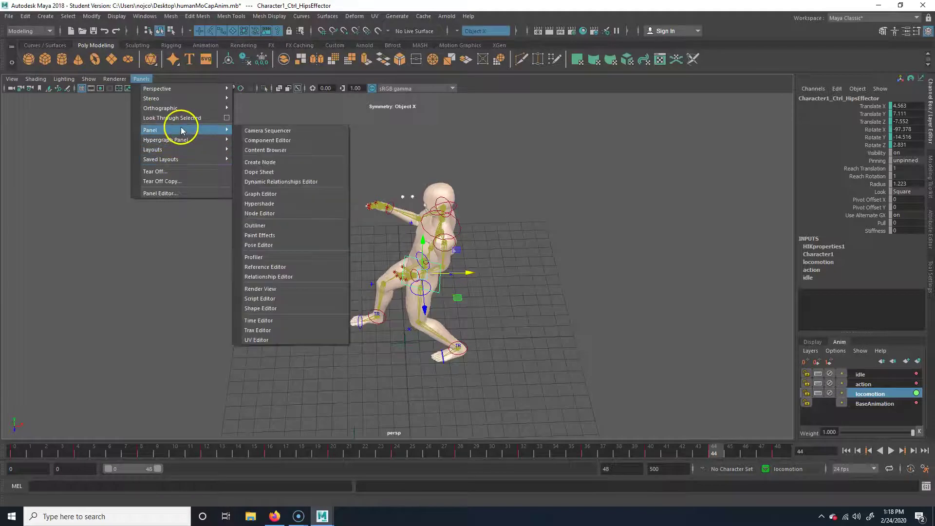
mouse_move(186, 150)
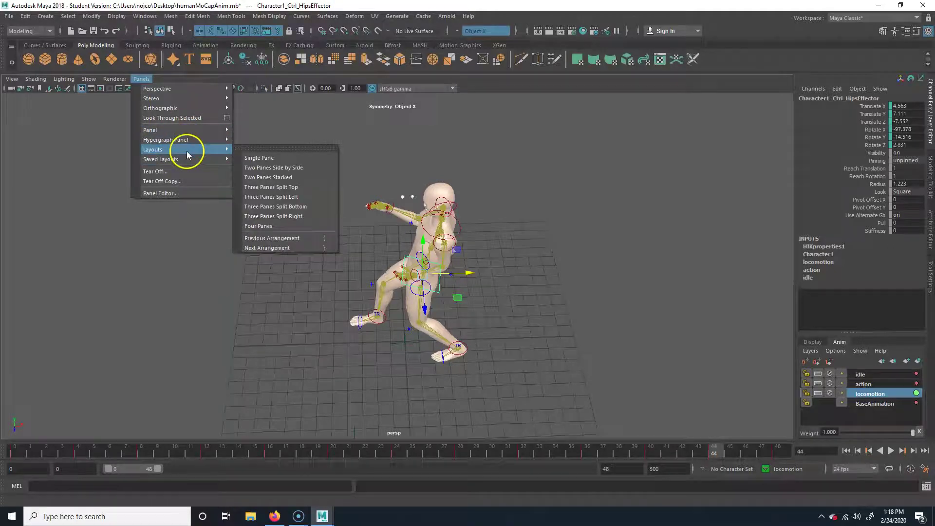
left_click(310, 178)
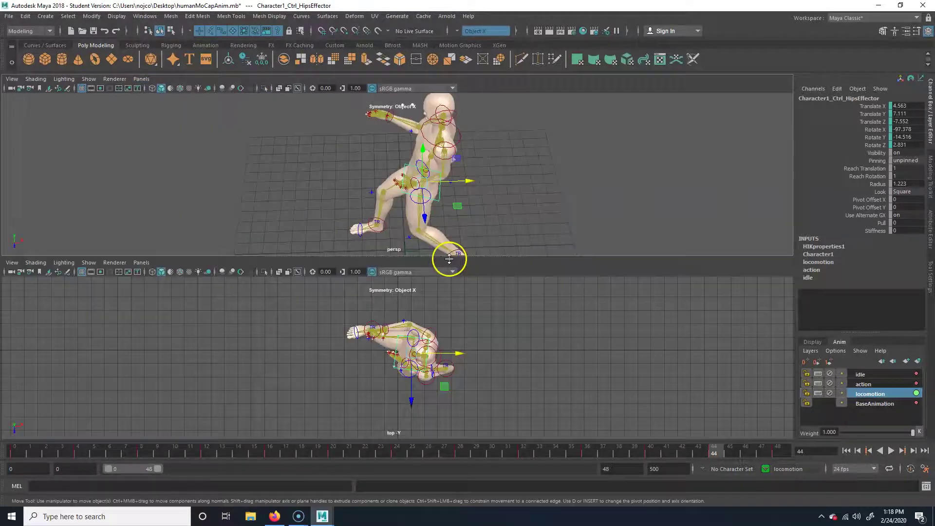
left_click(141, 262)
mouse_move(197, 317)
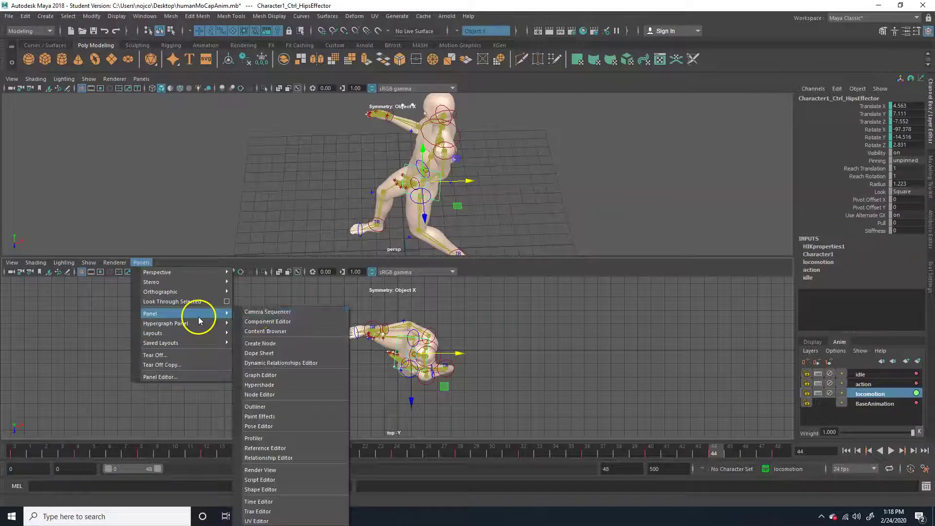
left_click(283, 376)
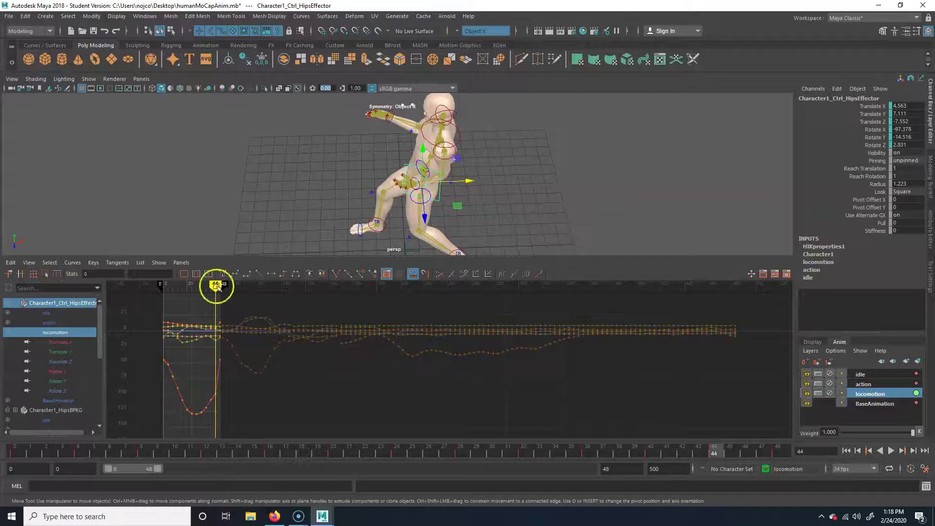
Isolate the hips control's Rotate X curve on the locomotion layer and frame it in the Graph Editor
middle_click_drag(459, 210, 479, 198, "alt")
key("e")
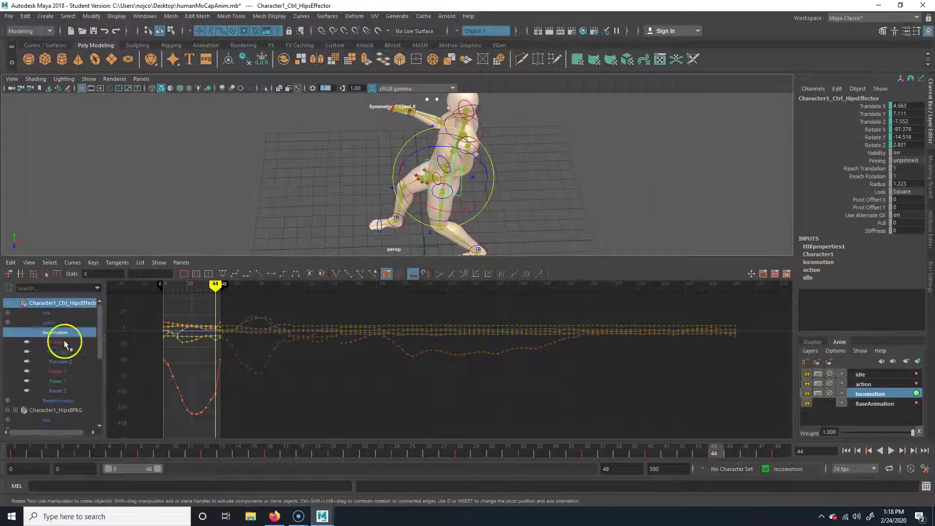
left_click(56, 372)
key("f")
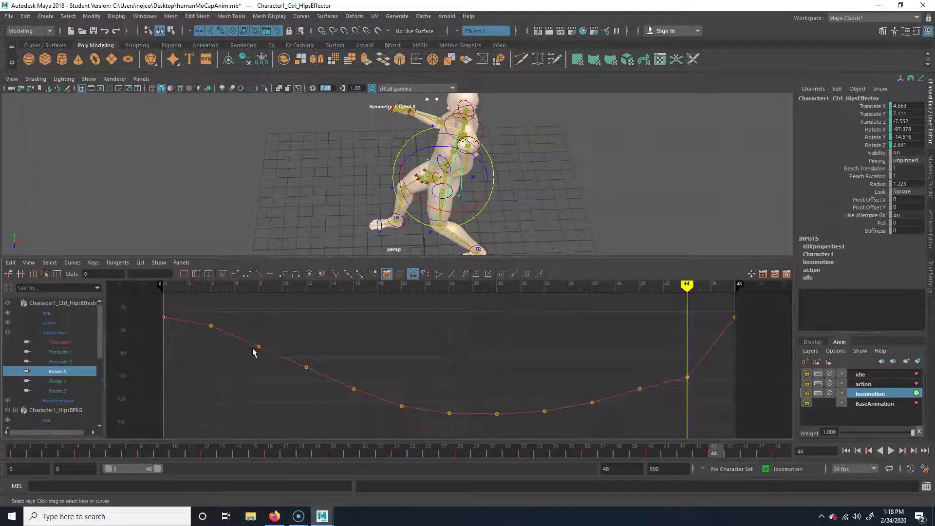
scroll(618, 342, "down", 3)
scroll(628, 339, "up", 2)
middle_click_drag(629, 340, 601, 341, "alt")
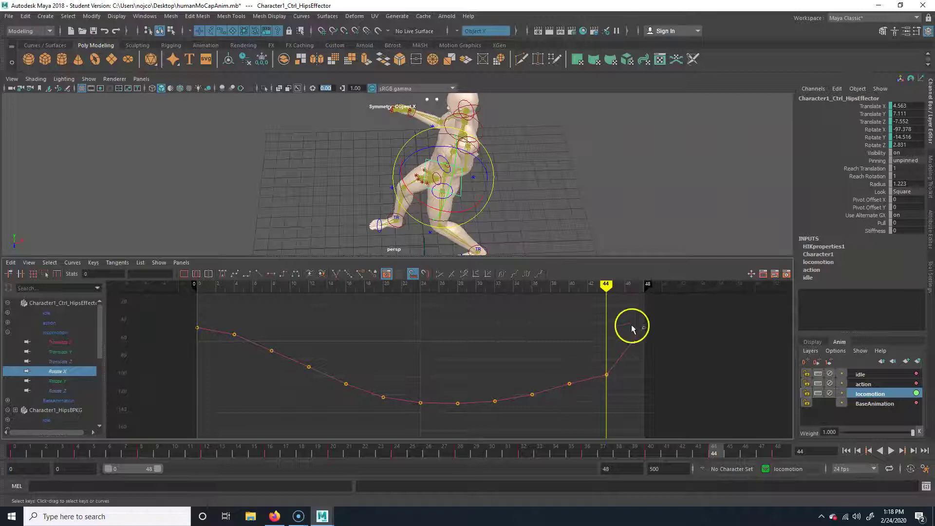
Try reducing the hips' Rotate X curve to keys at frames 0, 24 and 48 and smoothing the frame 24 key's tangents
left_click_drag(219, 317, 397, 417)
key("Delete")
left_click_drag(620, 360, 620, 360)
key("Delete")
left_click(410, 405)
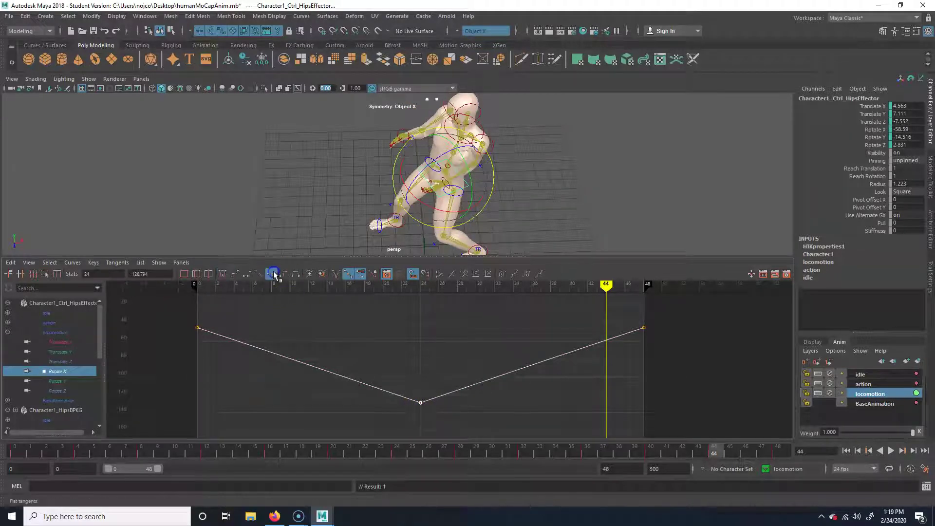
left_click(395, 407)
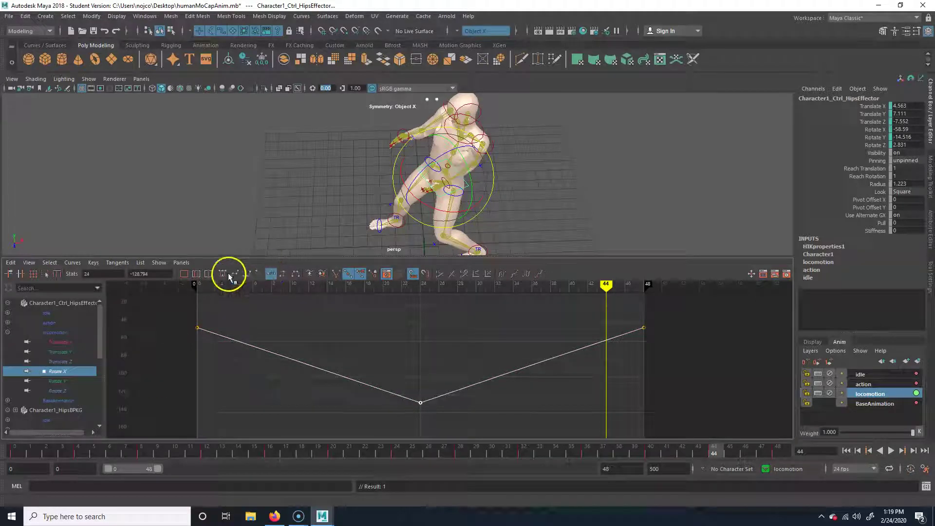
right_click(425, 405)
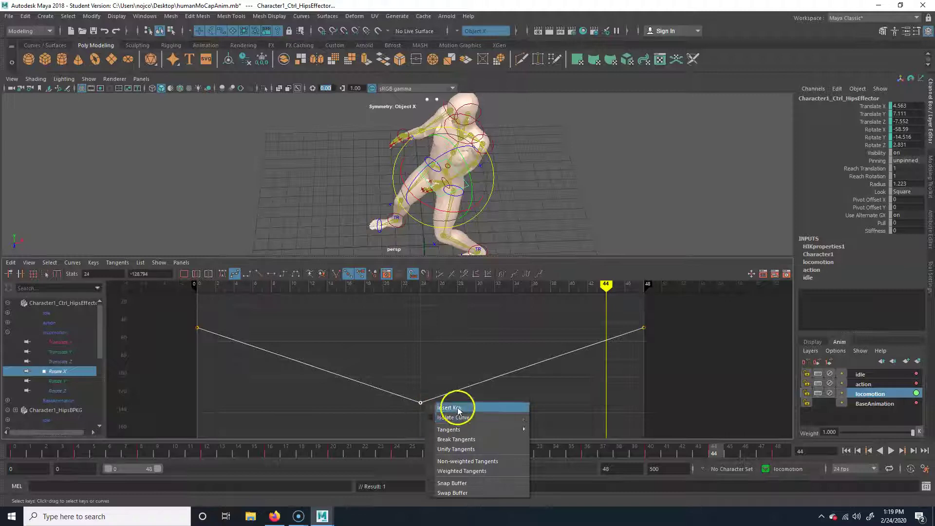
mouse_move(454, 429)
left_click(563, 411)
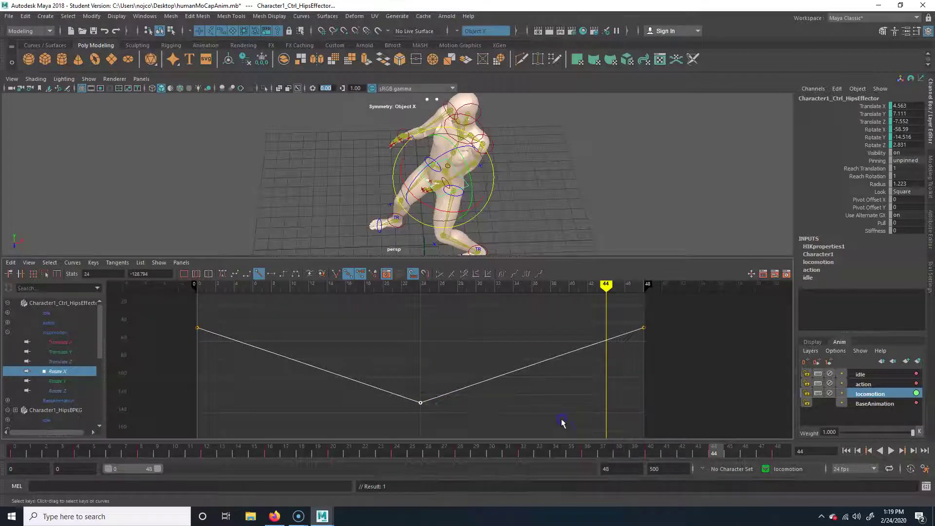
left_click(419, 402)
left_click(426, 397)
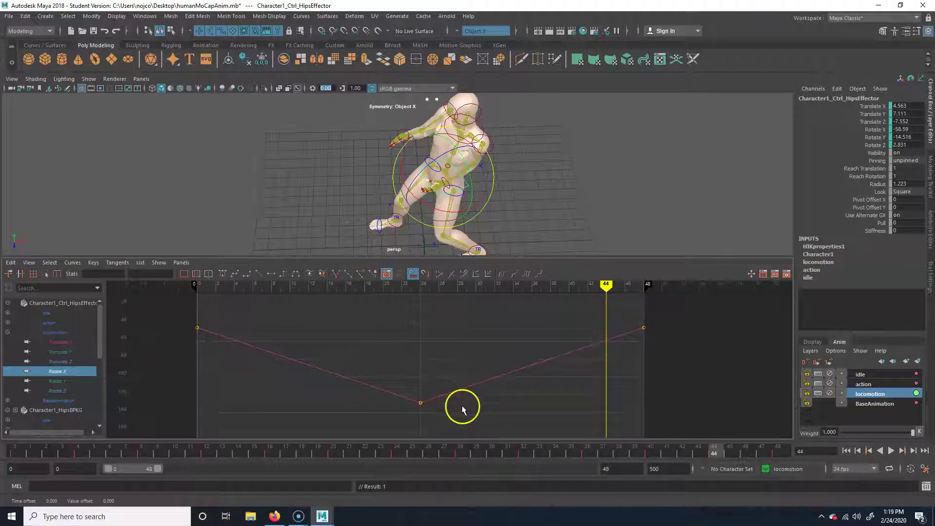
Undo the tangent changes and key deletions on the hips' Rotate X curve
key("ctrl+z")
key("ctrl+z")
key("ctrl+z")
key("ctrl+z")
key("ctrl+z")
key("ctrl+z")
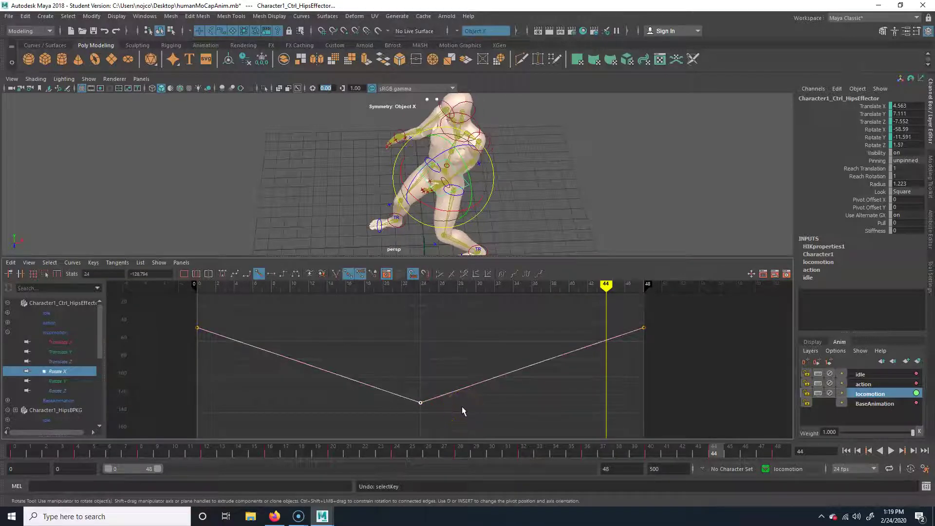
key("ctrl+z")
key("ctrl+z")
key("ctrl+z")
key("ctrl+z")
key("ctrl+z")
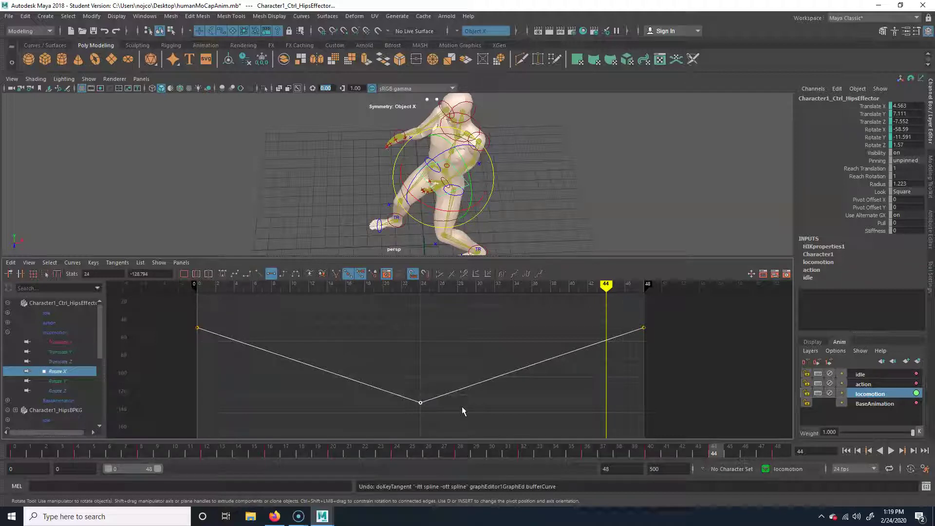
key("ctrl+z")
key("ctrl+z")
key("ctrl+z")
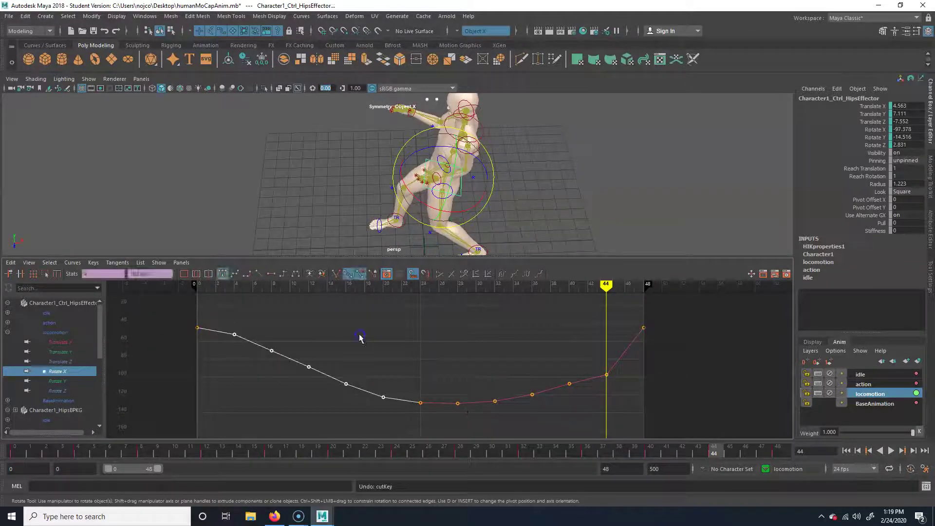
left_click(433, 411)
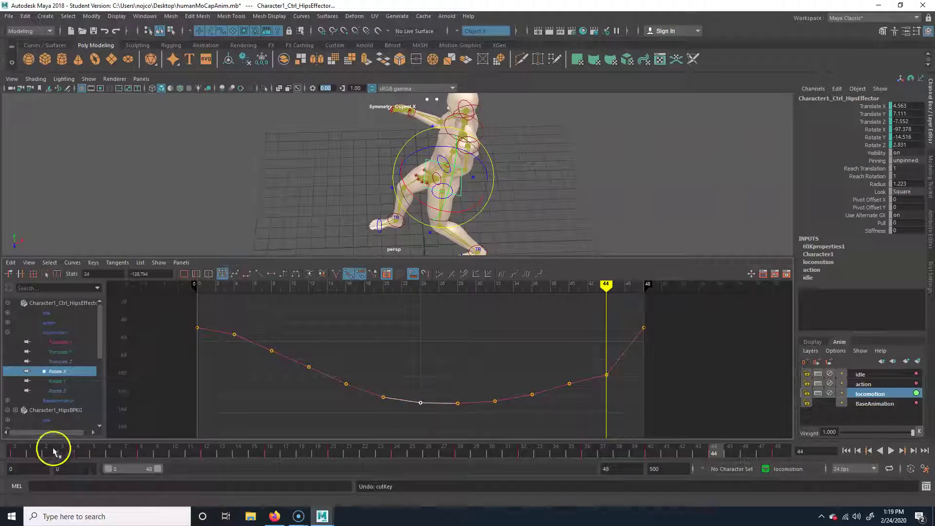
left_click(303, 518)
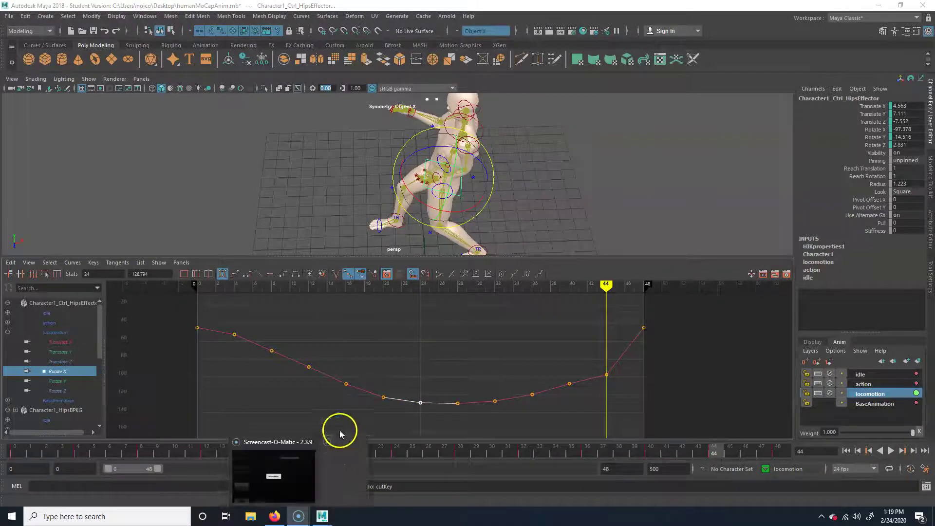
left_click(273, 479)
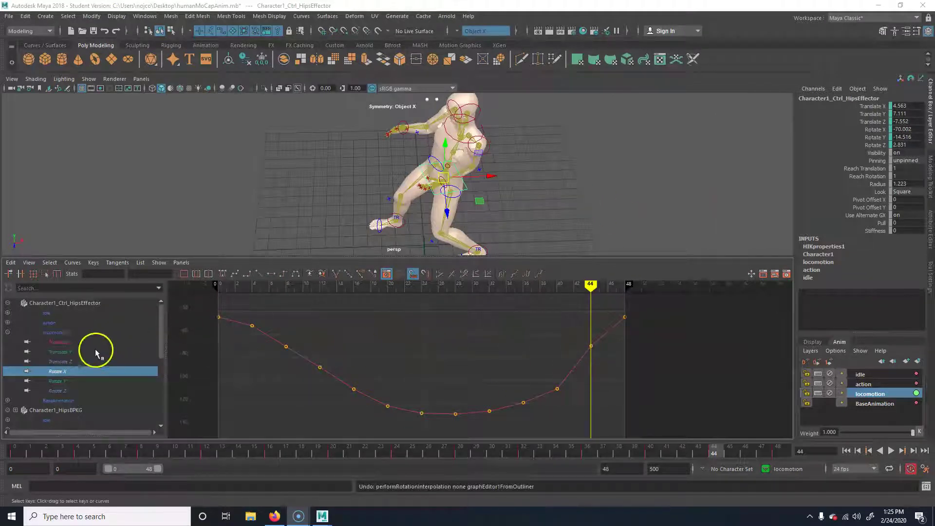
Change the hips' rotation interpolation to Independent Euler and display tangents only on active keys
left_click(72, 263)
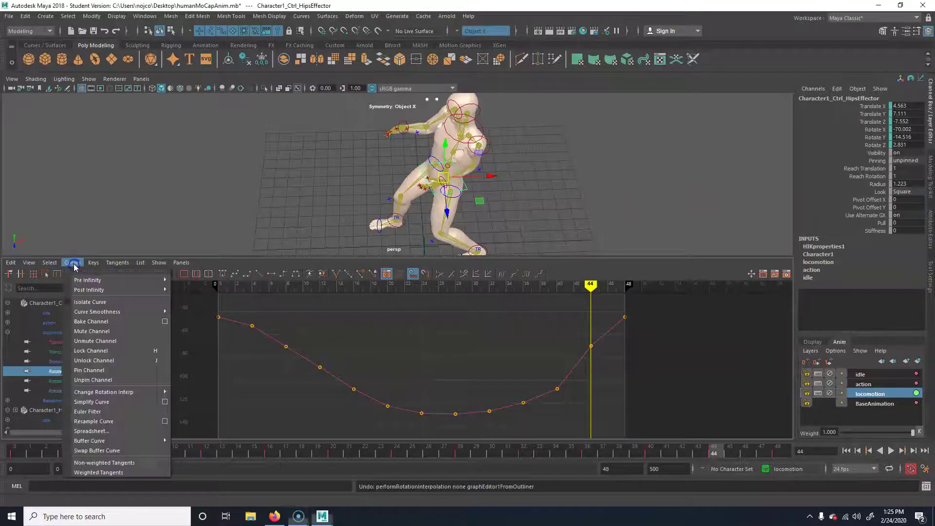
left_click(144, 392)
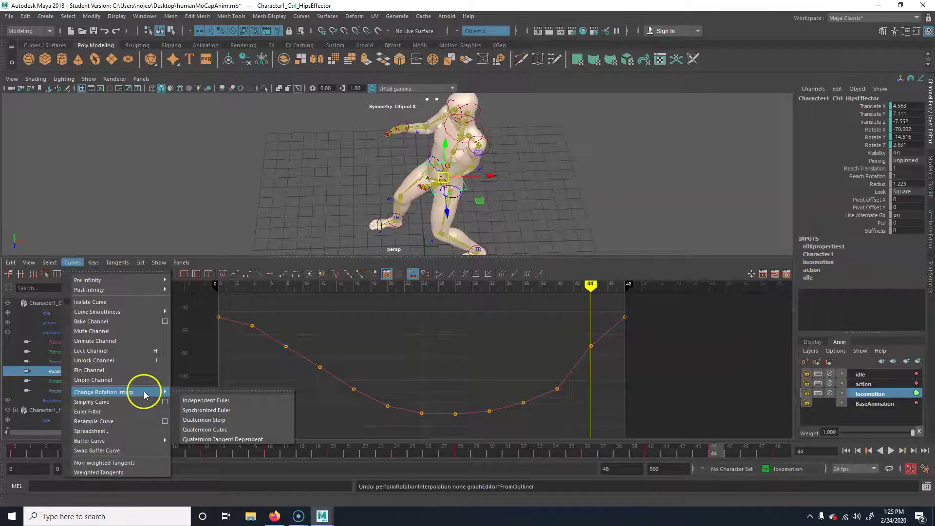
left_click(232, 404)
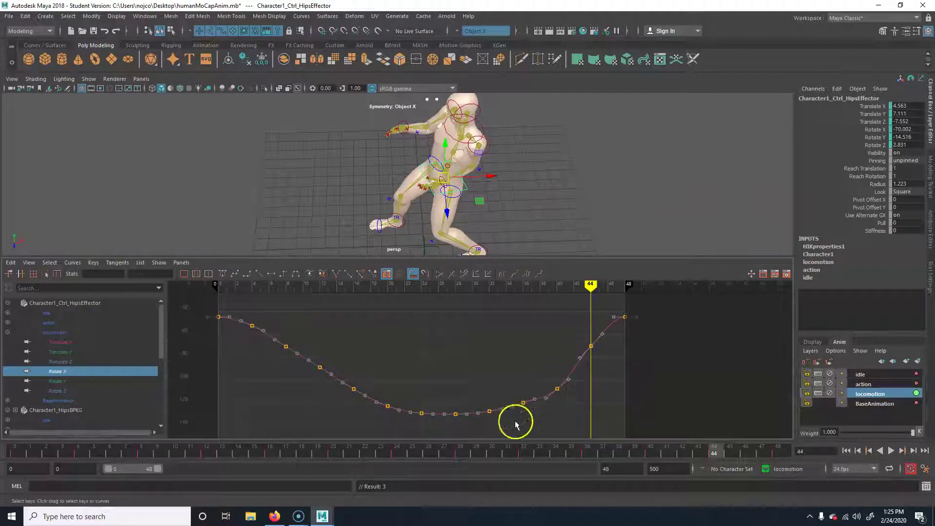
left_click(30, 263)
mouse_move(73, 375)
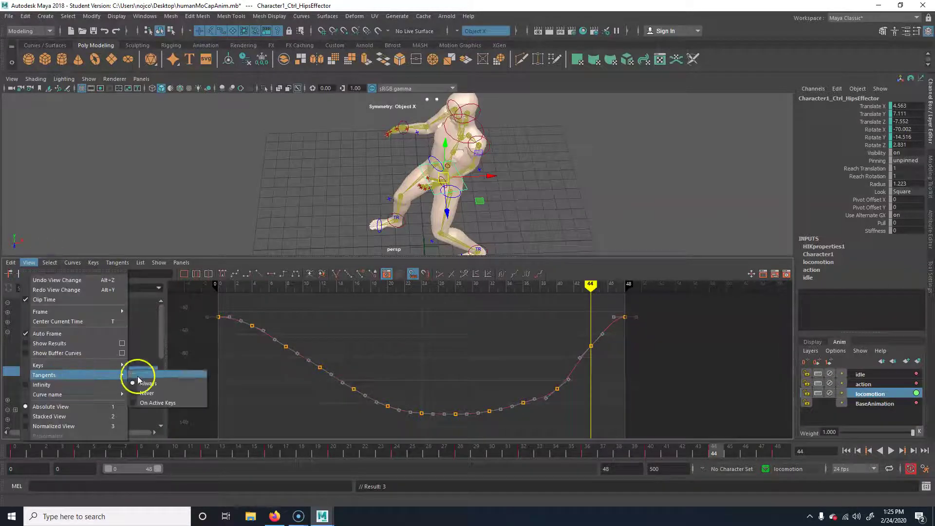
left_click(164, 403)
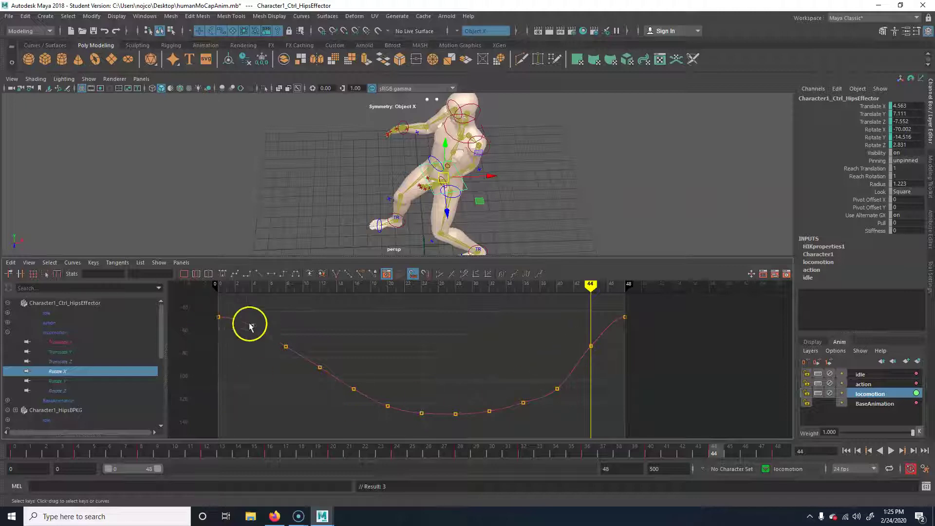
Delete the intermediate keys on the hips' Rotate X curve, keeping only those at frames 0, 24 and 48
key("Delete")
left_click_drag(413, 431, 608, 335)
key("Delete")
left_click(404, 431)
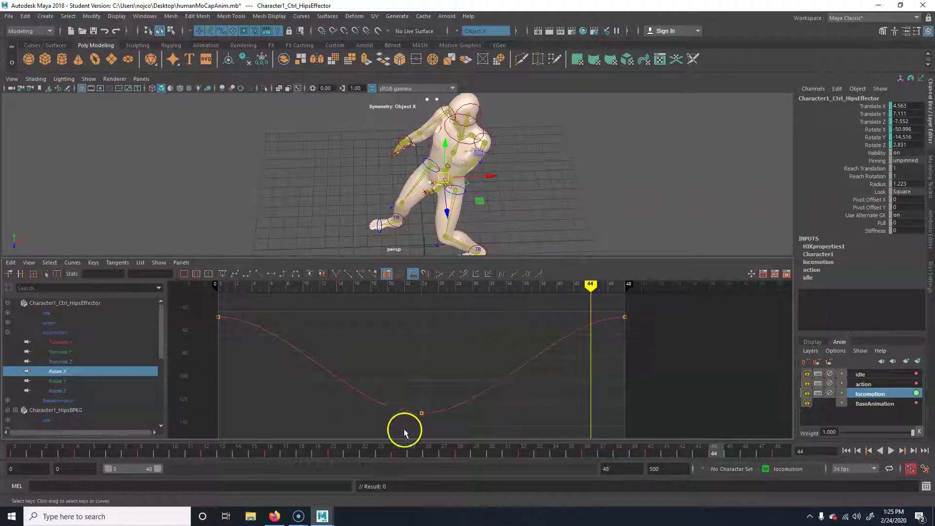
Play and scrub the loop in the maximized perspective view to examine the hips' rotation through the cycle
left_click_drag(397, 456, 48, 458)
key("alt+v")
left_click_drag(188, 460, 30, 451)
key("space")
left_click_drag(474, 283, 498, 330, "alt")
right_click_drag(498, 329, 580, 347, "alt")
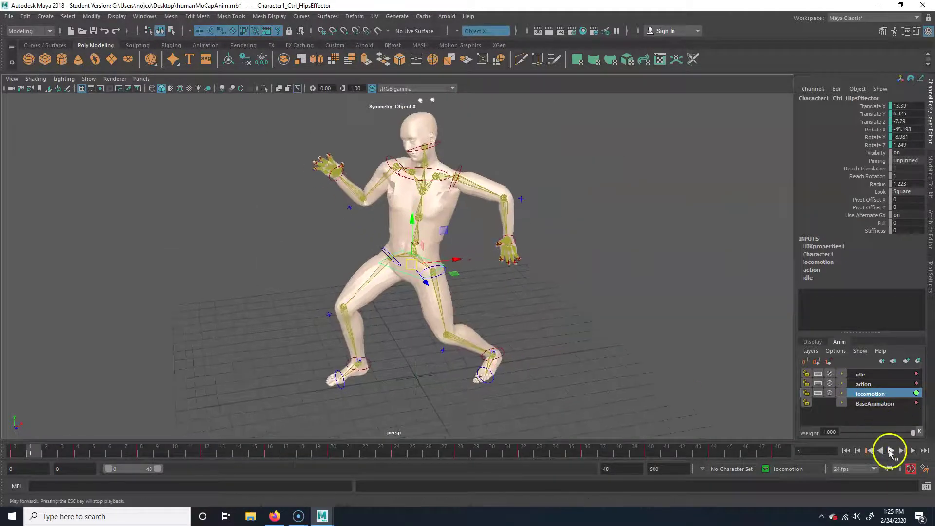
left_click(891, 451)
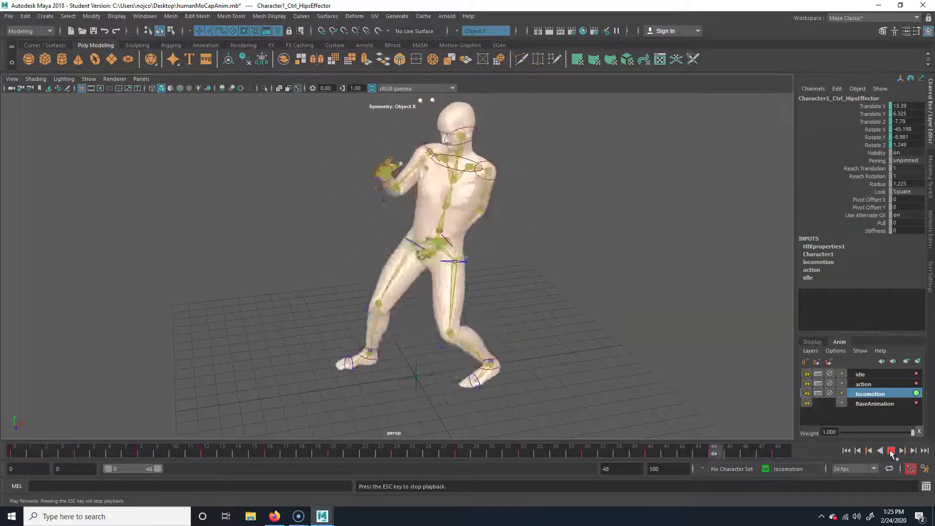
left_click(890, 451)
key("alt+v")
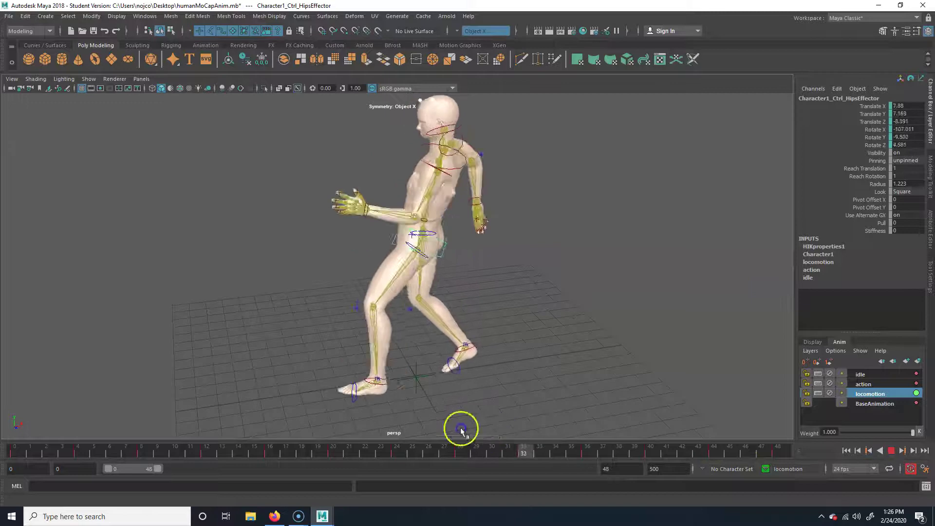
left_click_drag(221, 406, 685, 453)
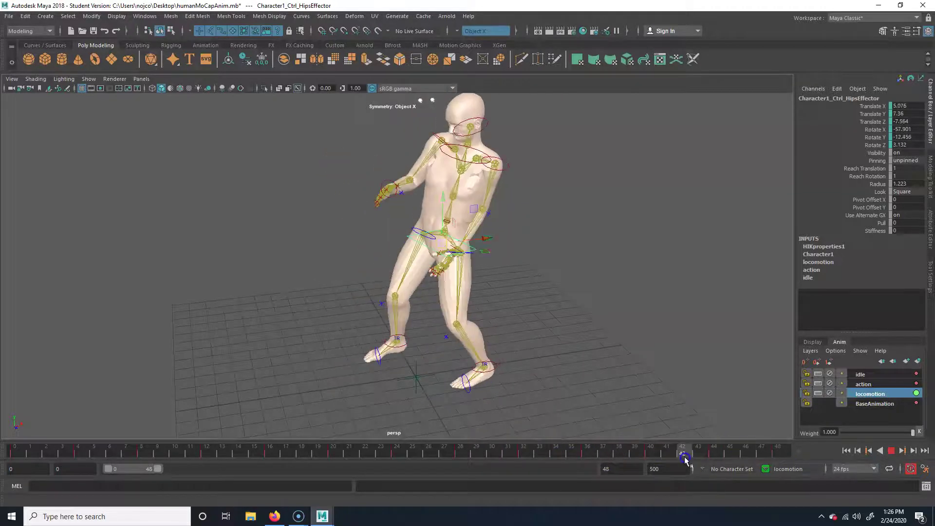
Set the Move tool's axis orientation to Object and inspect the hips control's axes
left_click_drag(520, 396, 494, 195, "alt")
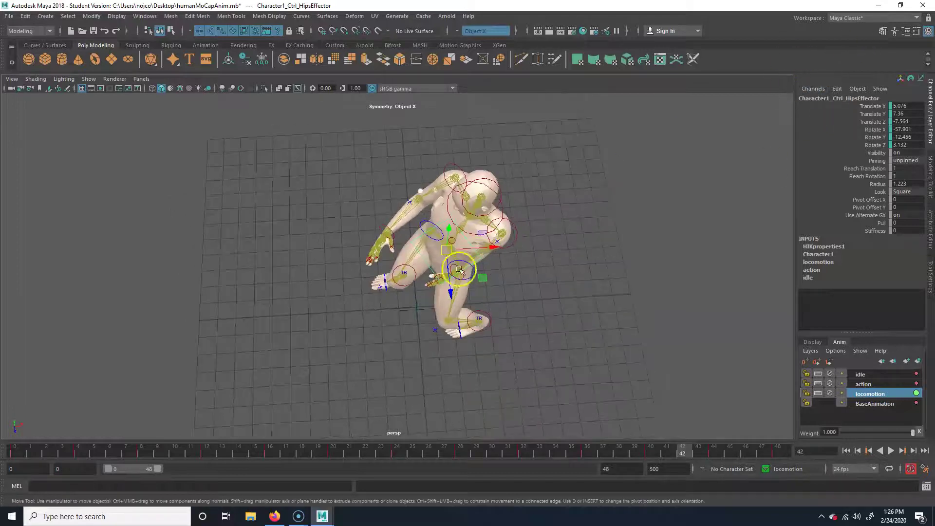
left_click_drag(458, 269, 454, 303, "alt")
left_click(916, 31)
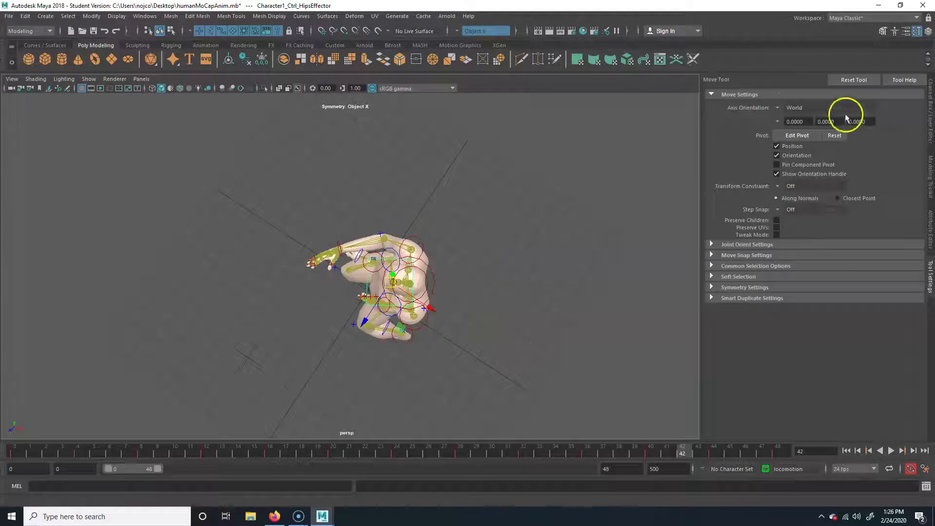
left_click(776, 108)
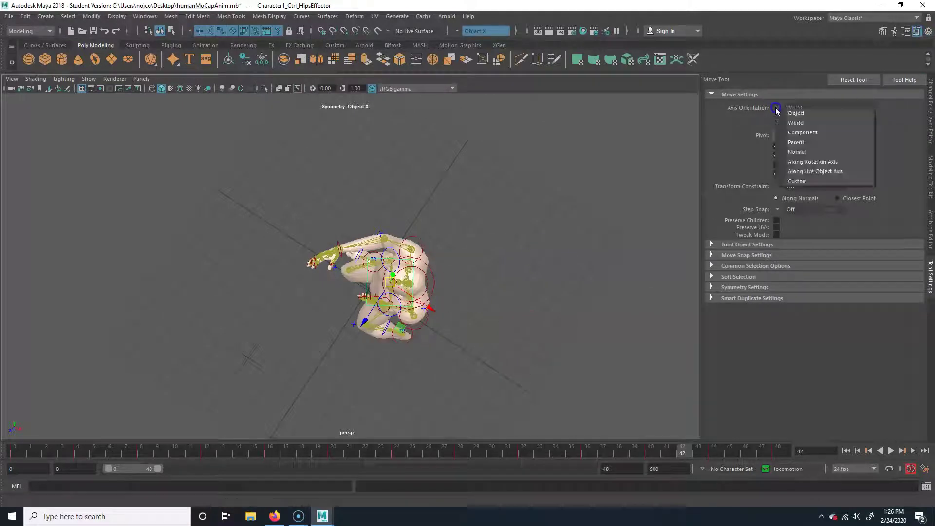
left_click(808, 113)
left_click_drag(418, 328, 404, 202, "alt")
left_click_drag(355, 225, 361, 273, "alt")
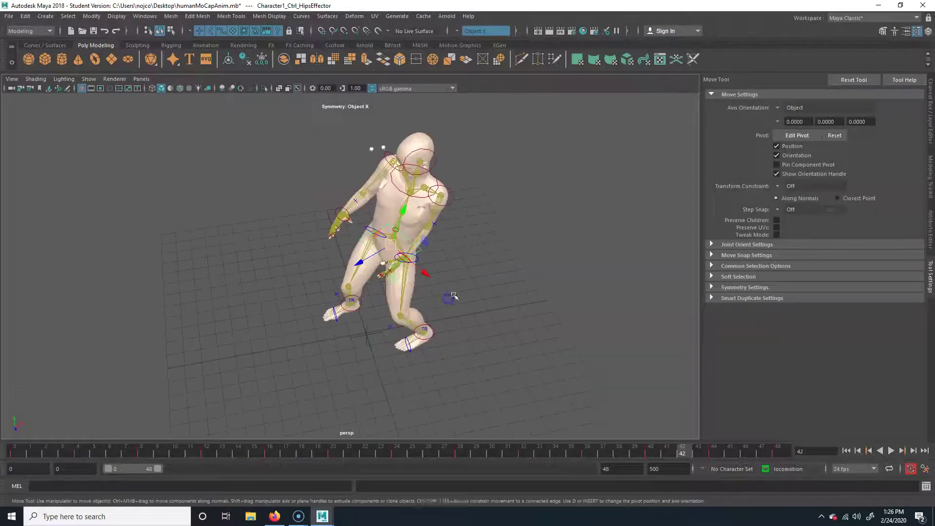
Return the Move tool's axis orientation to World and inspect the axes on the left ankle and chest controls
left_click(781, 108)
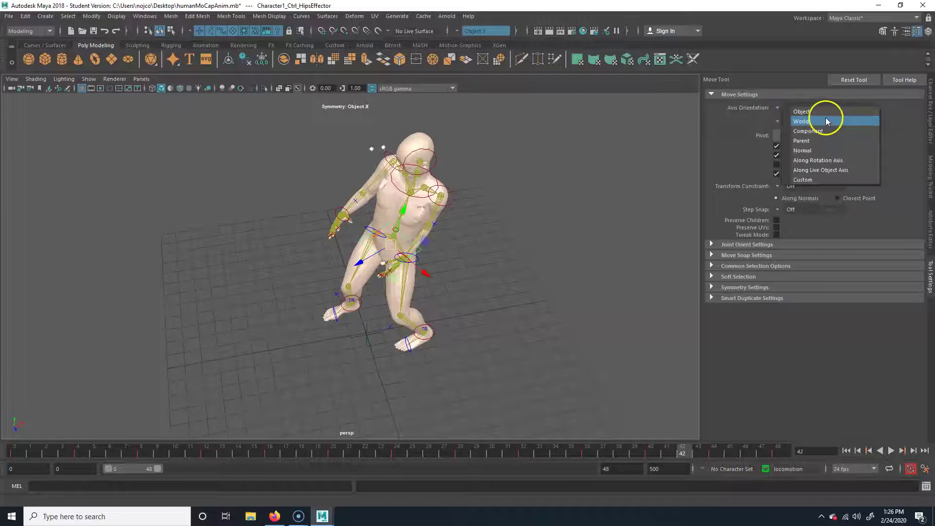
left_click(826, 121)
left_click(432, 338)
left_click_drag(486, 386, 365, 309, "alt")
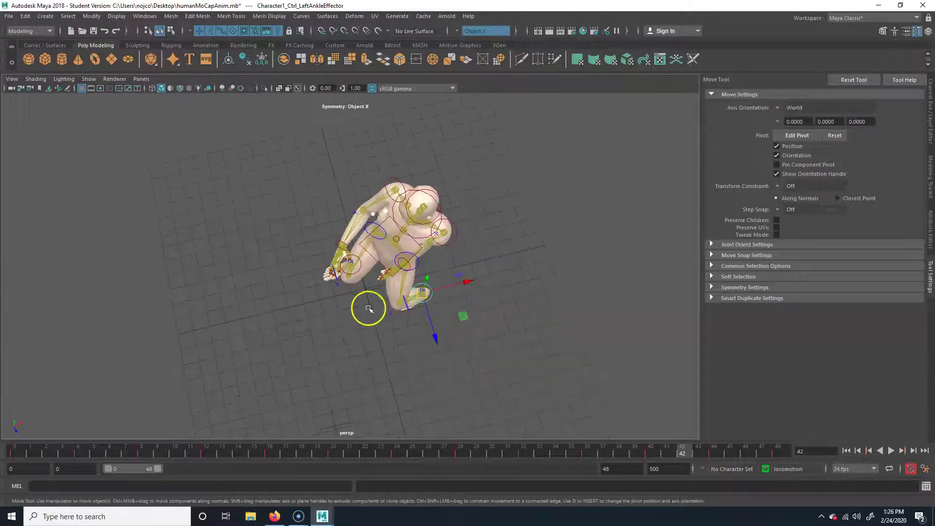
left_click(424, 212)
left_click(434, 197)
left_click_drag(460, 235, 396, 298)
left_click_drag(466, 275, 378, 297, "alt")
key("ctrl+z")
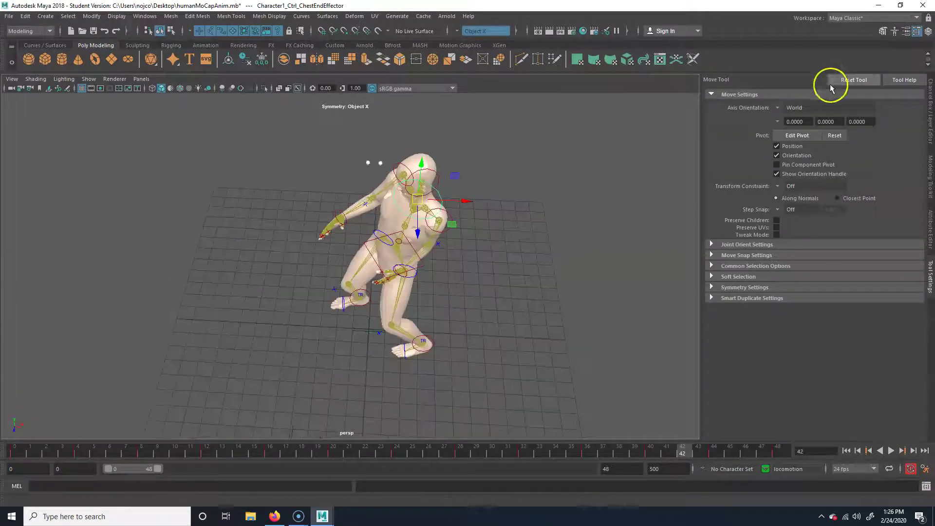
Set the Move tool's axis orientation to Object and compare the axes on the chest, right wrist and hips controls
left_click(777, 107)
left_click(794, 114)
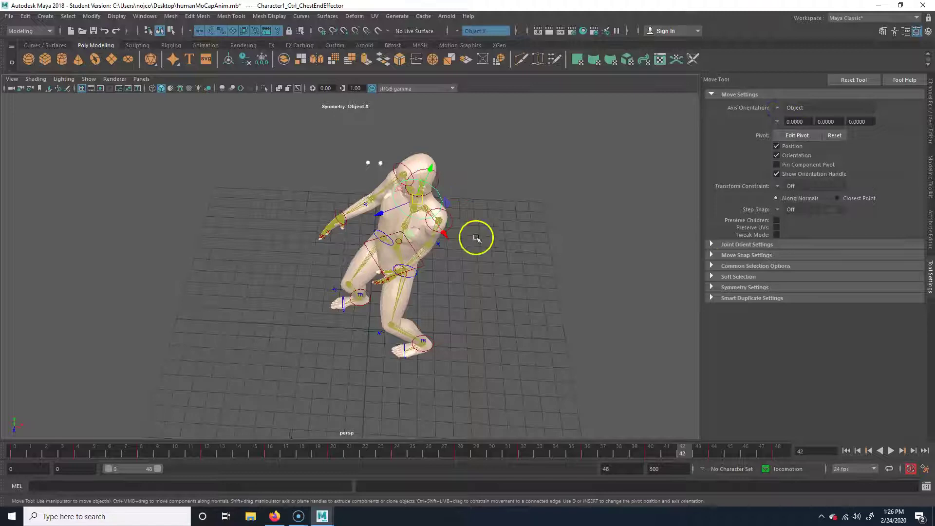
left_click_drag(476, 235, 448, 263, "alt")
left_click(323, 259)
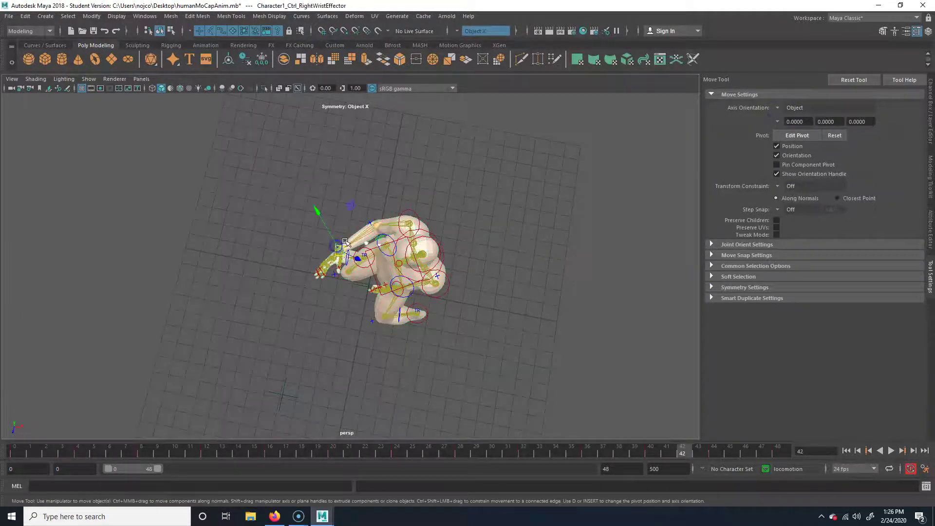
left_click_drag(350, 239, 437, 273, "alt")
left_click(420, 274)
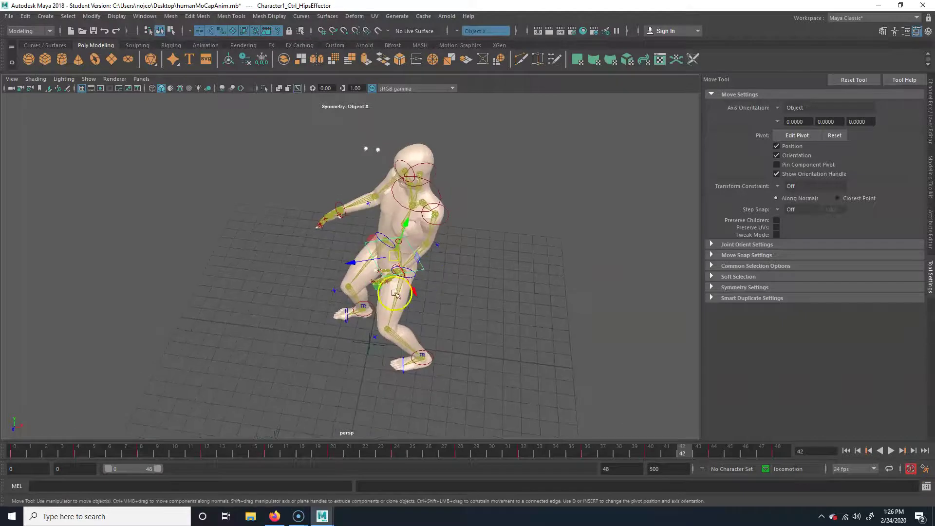
Delete the keys at frames 4, 8, 20, 28, 32, 36 and 44 on the hips' Translate Z curve in the Graph Editor
key("space")
left_click_drag(455, 224, 367, 236)
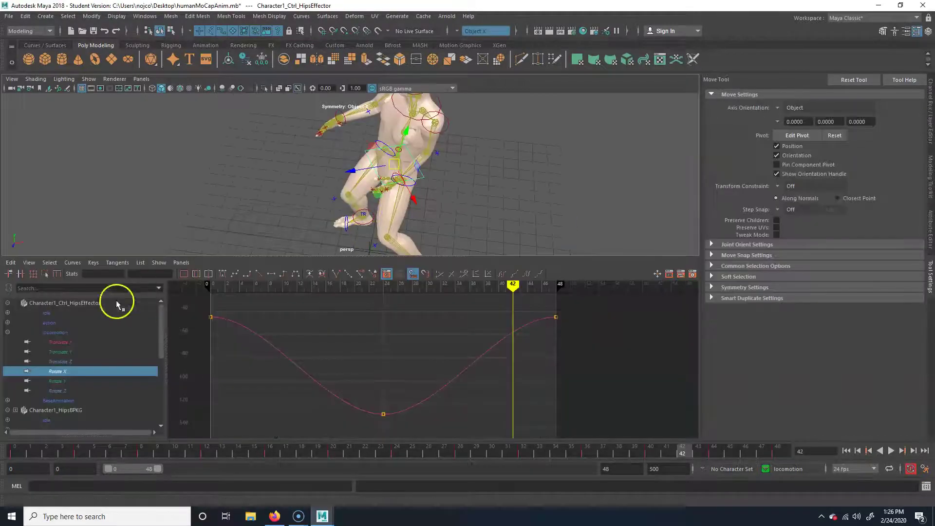
left_click(66, 362)
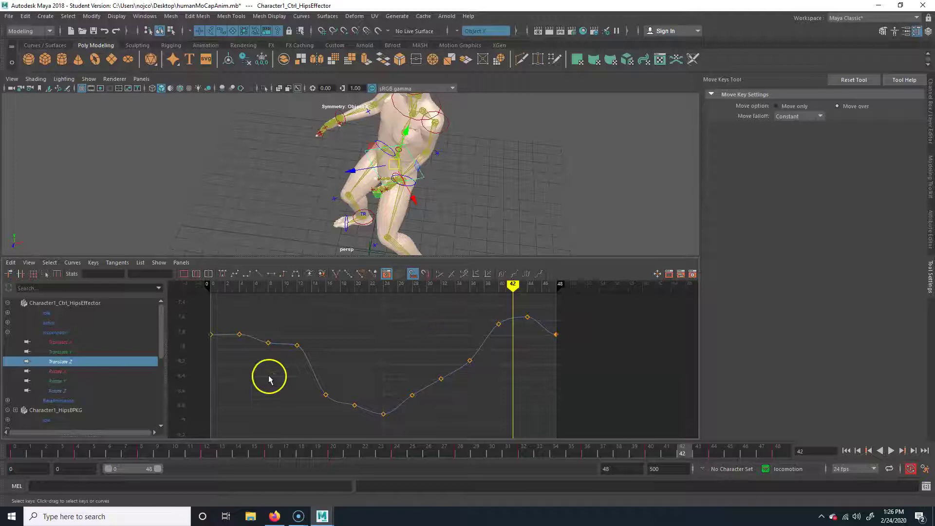
left_click_drag(82, 452, 176, 468)
left_click(236, 374)
left_click_drag(272, 316, 274, 316)
key("Delete")
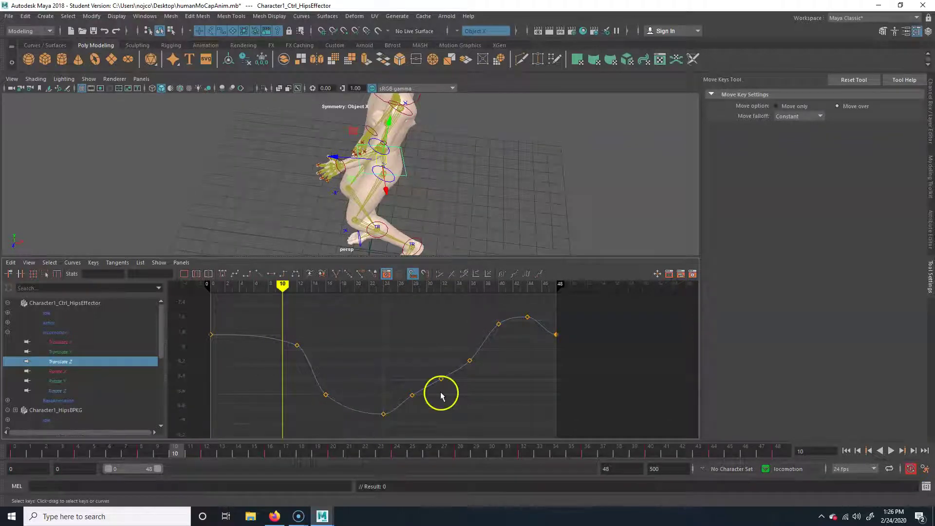
left_click_drag(397, 342, 413, 363)
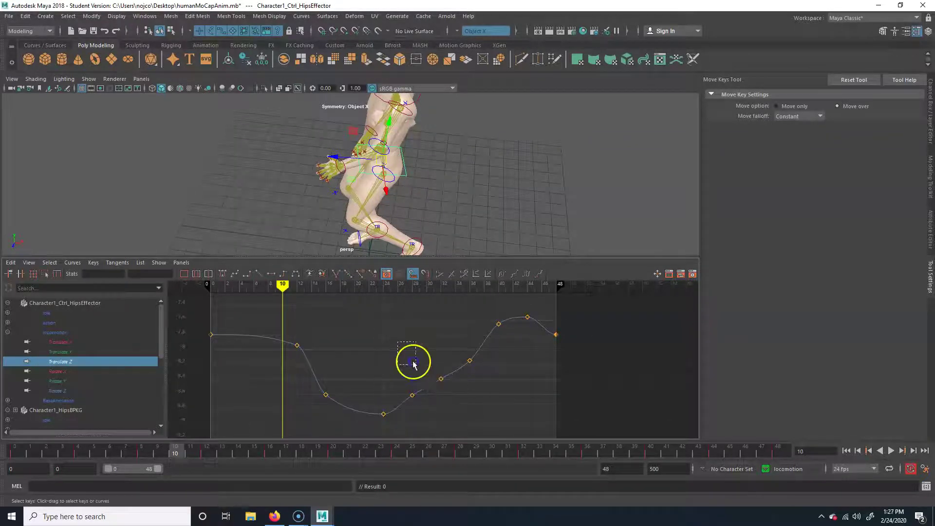
key("Delete")
left_click_drag(517, 338, 544, 305)
key("Delete")
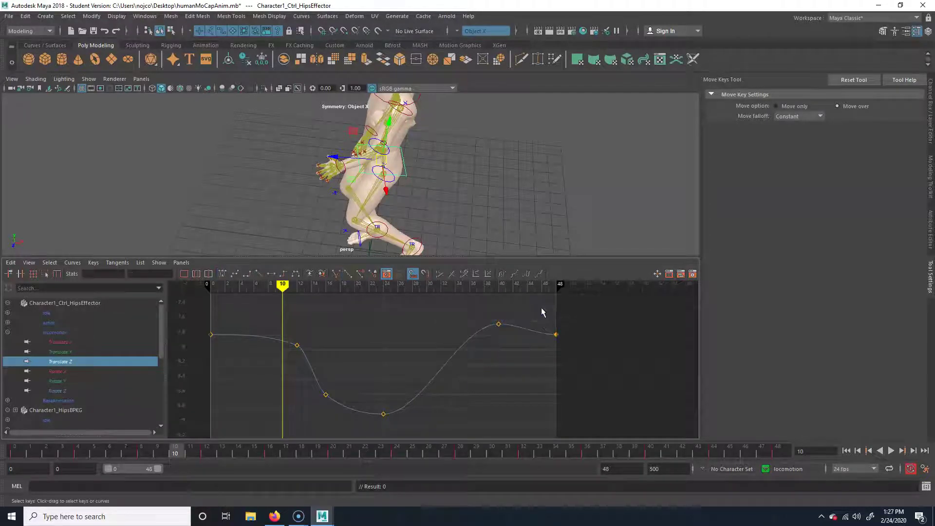
Preview the loop and lower the hips' Translate Z key at frame 40 to about -7.74
left_click_drag(325, 457, 15, 453)
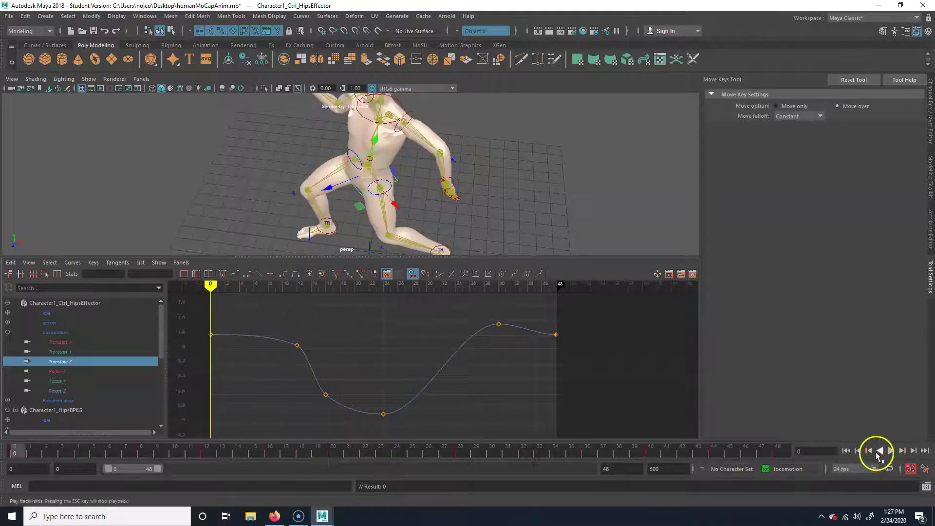
left_click(890, 451)
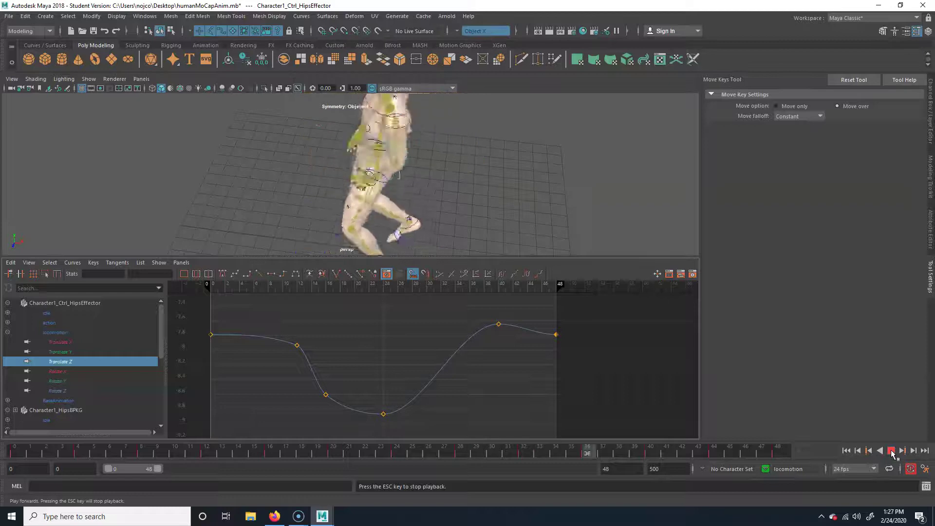
left_click_drag(594, 441, 777, 460)
left_click(499, 324)
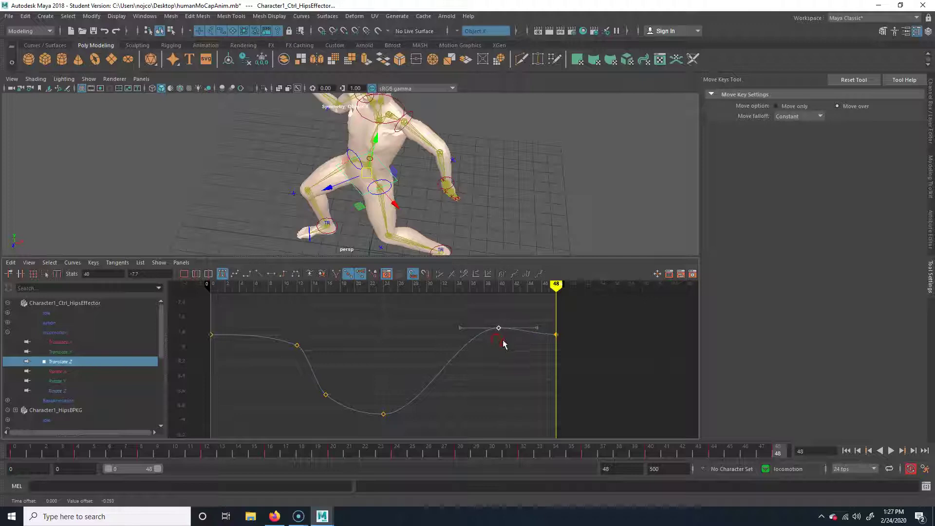
left_click_drag(503, 342, 503, 344)
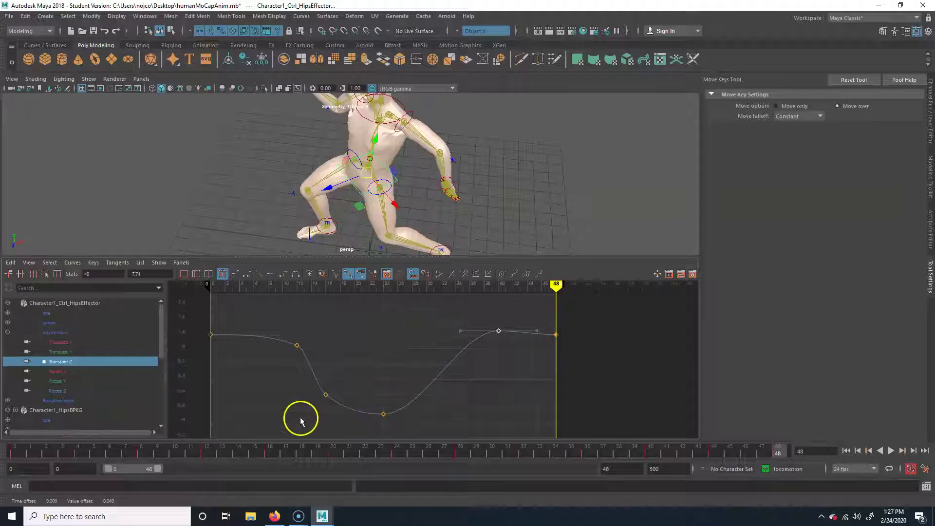
Scrub back to frame 0 and play the loop to check the hips' Translate Z motion
left_click_drag(721, 451, 14, 451)
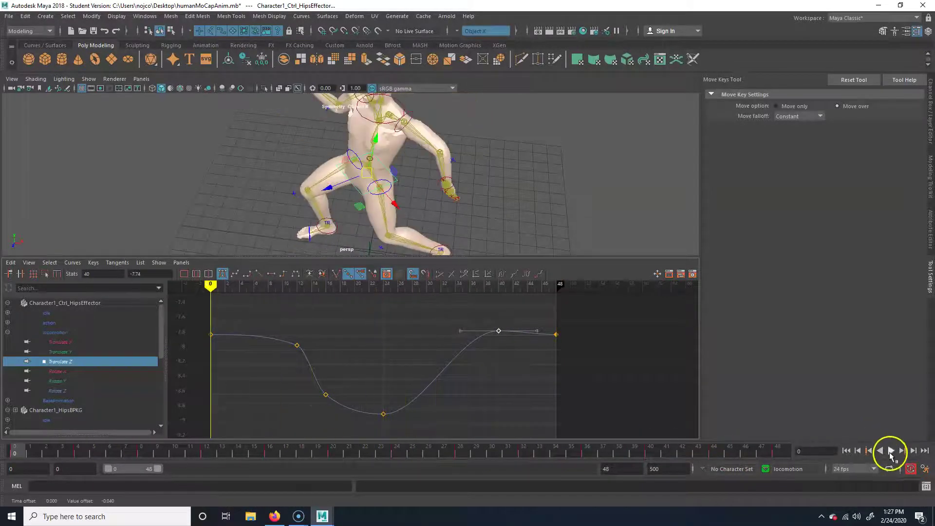
left_click(891, 451)
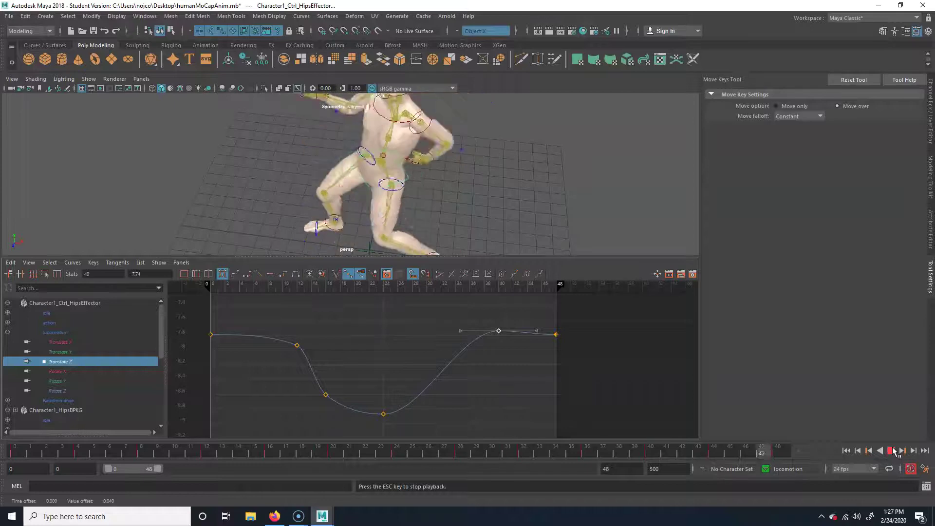
left_click(893, 451)
left_click(497, 331)
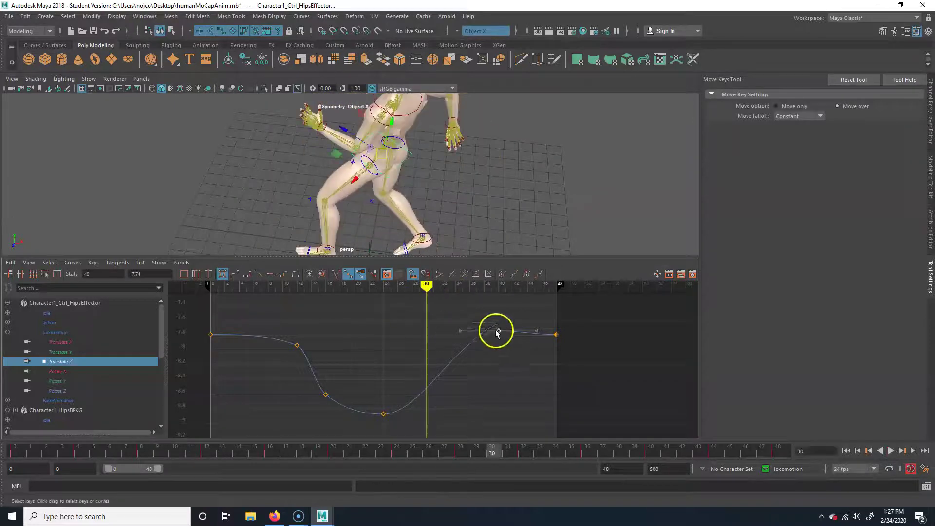
Delete the keys at frames 8 and 12 on the hips' Translate X curve
left_click(71, 343)
left_click_drag(376, 159, 360, 186, "alt")
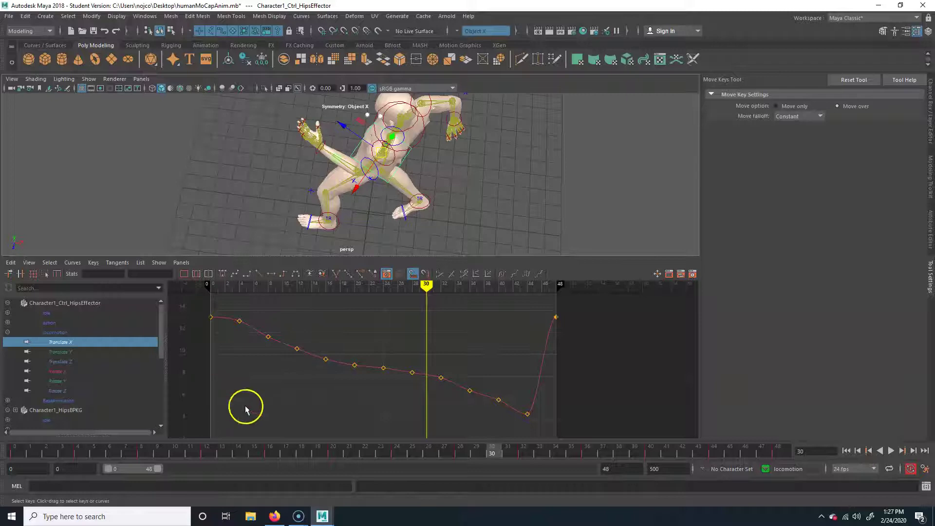
left_click_drag(283, 376, 308, 345)
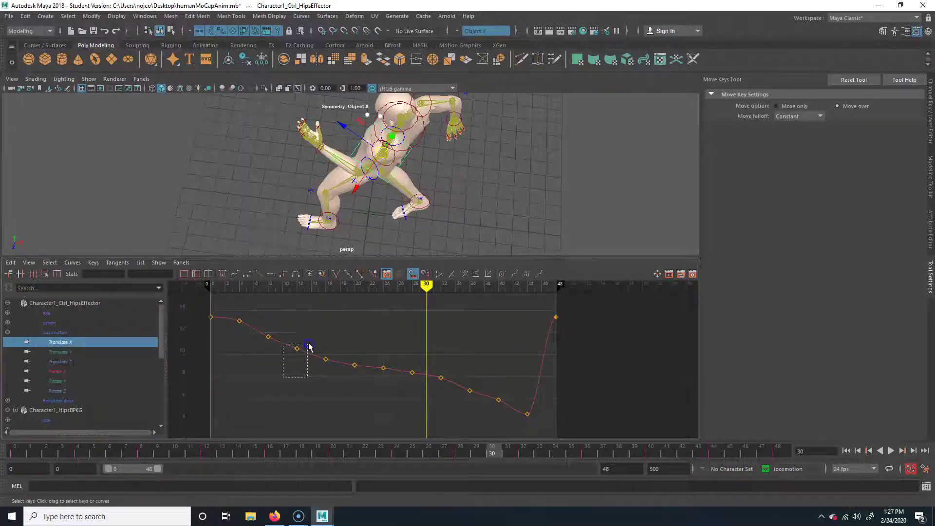
left_click_drag(261, 363, 284, 333)
Try thinning the Translate X keys at frames 16 and 28 to 40, shifting keys 20 and 44 to frames 18 and 42, and play the loop
left_click_drag(333, 379, 372, 344)
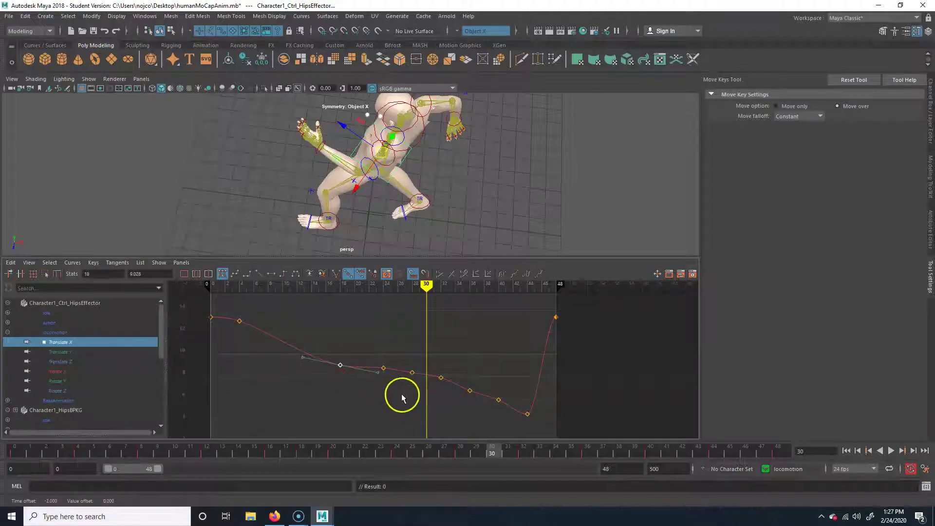
left_click_drag(462, 368, 474, 360)
key("Delete")
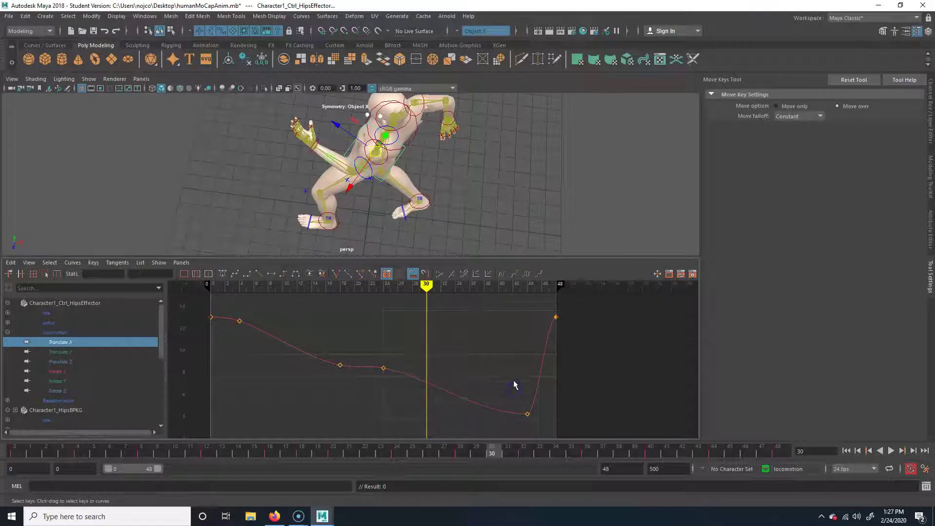
left_click(505, 423)
left_click_drag(537, 422, 516, 420)
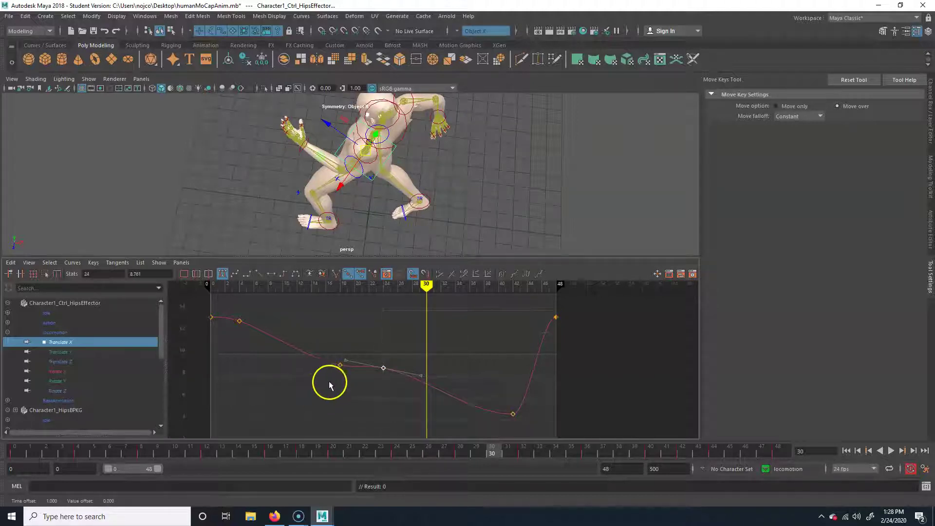
left_click(891, 451)
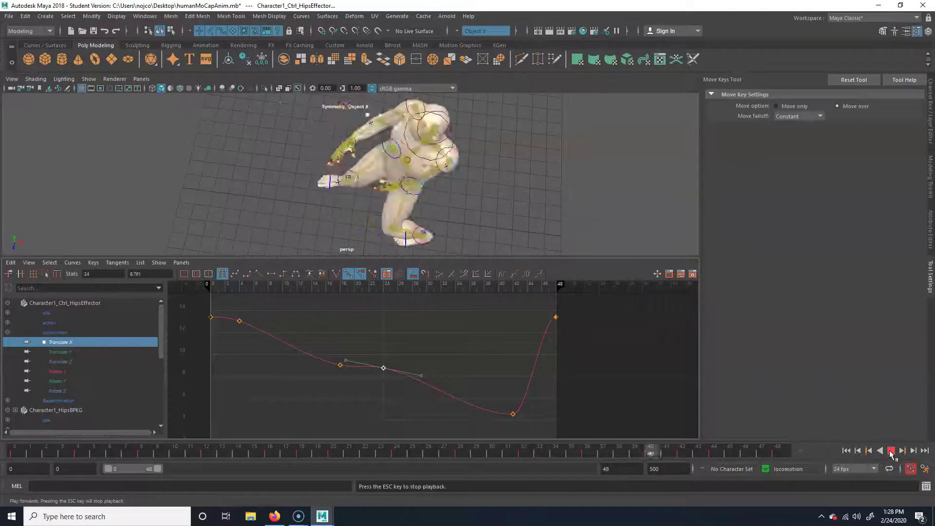
left_click(891, 452)
Undo the Translate X key shifts and the deletions made after removing the keys at frames 8 and 12
key("ctrl+z")
key("ctrl+z")
key("ctrl+z")
key("ctrl+z")
key("ctrl+z")
key("ctrl+z")
key("ctrl+z")
key("ctrl+z")
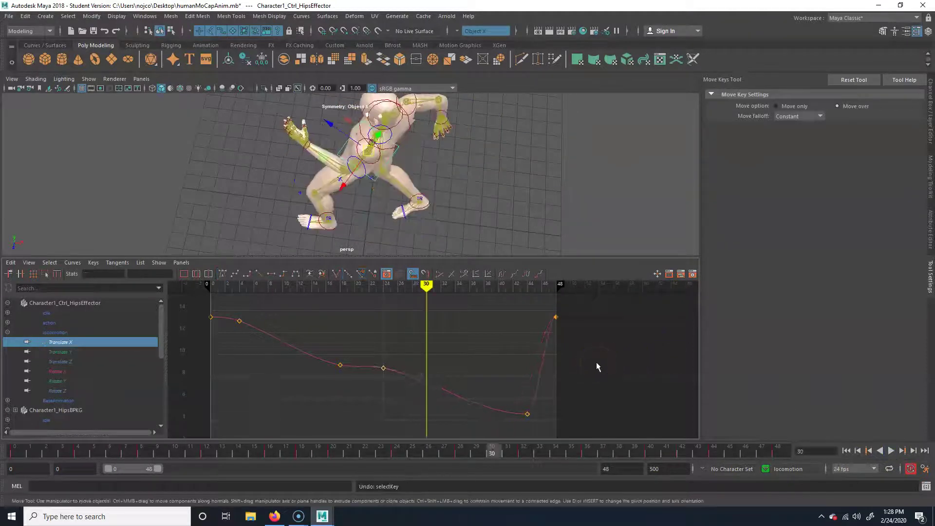
key("ctrl+z")
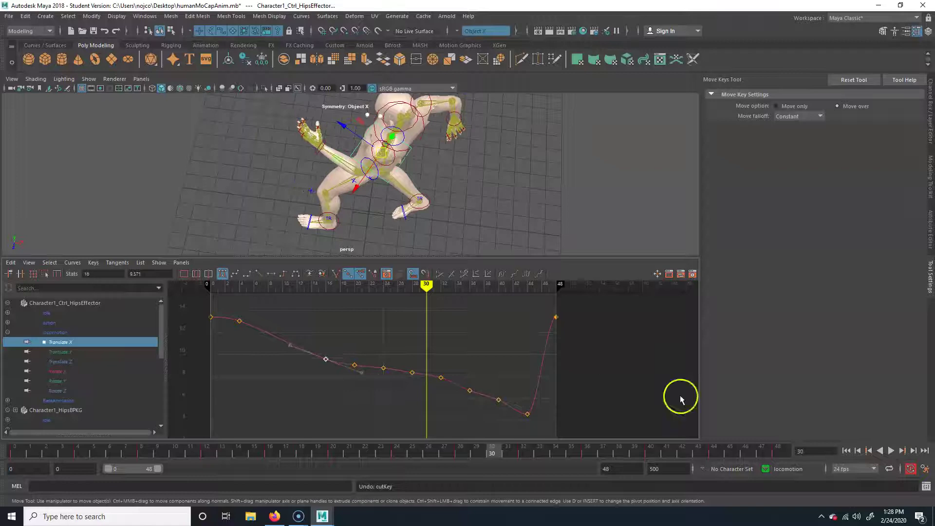
Delete the hips' Translate X keys at frames 20, 28 and 36, playing the loop to check the motion
left_click(891, 452)
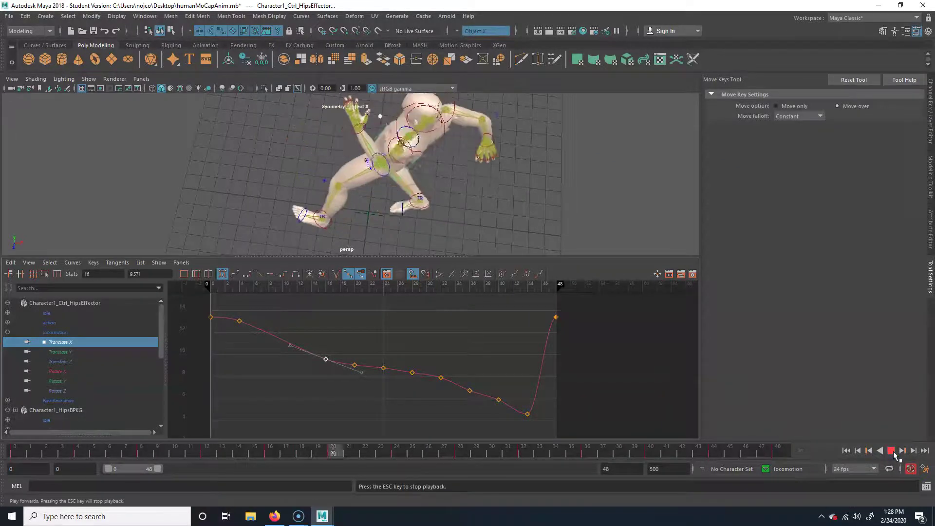
left_click(894, 454)
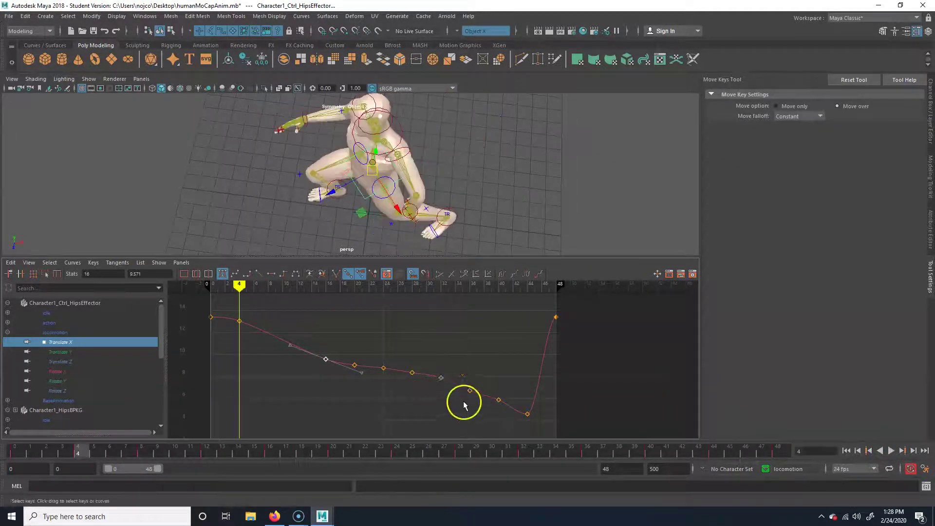
key("Delete")
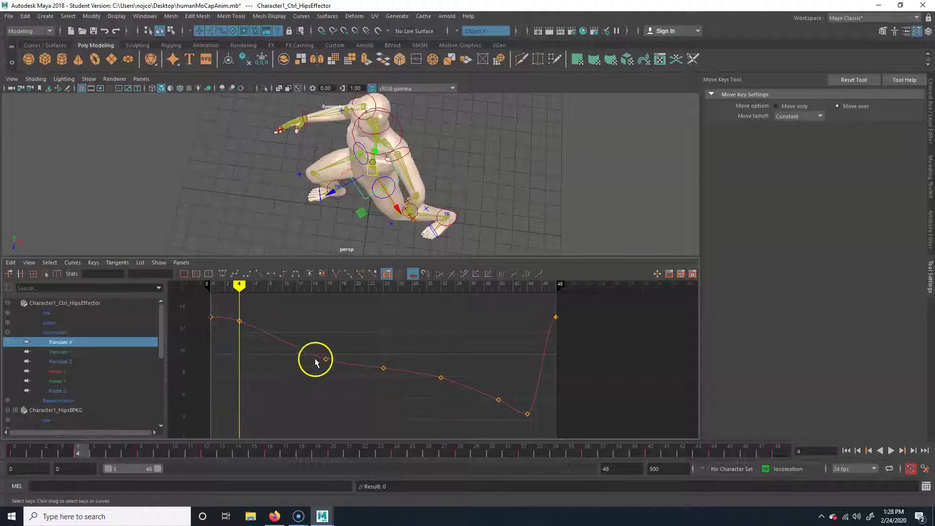
left_click(892, 451)
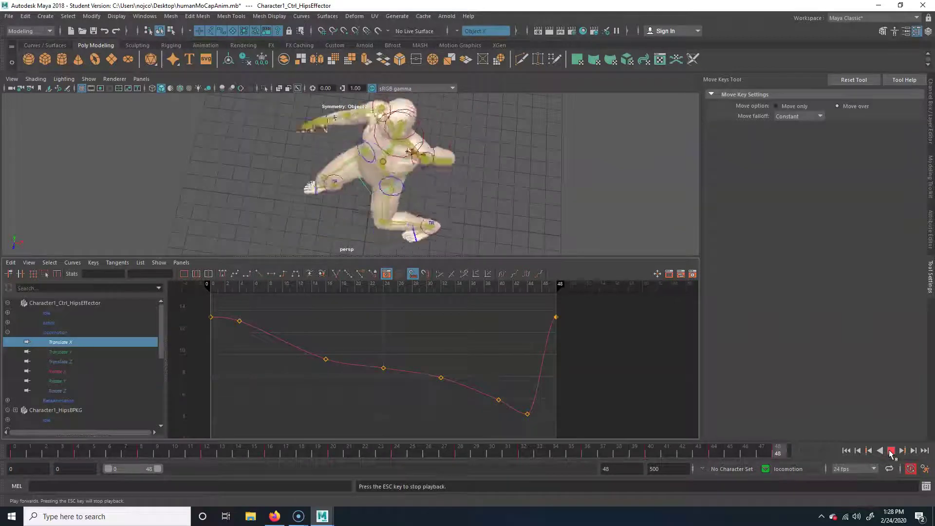
left_click(892, 451)
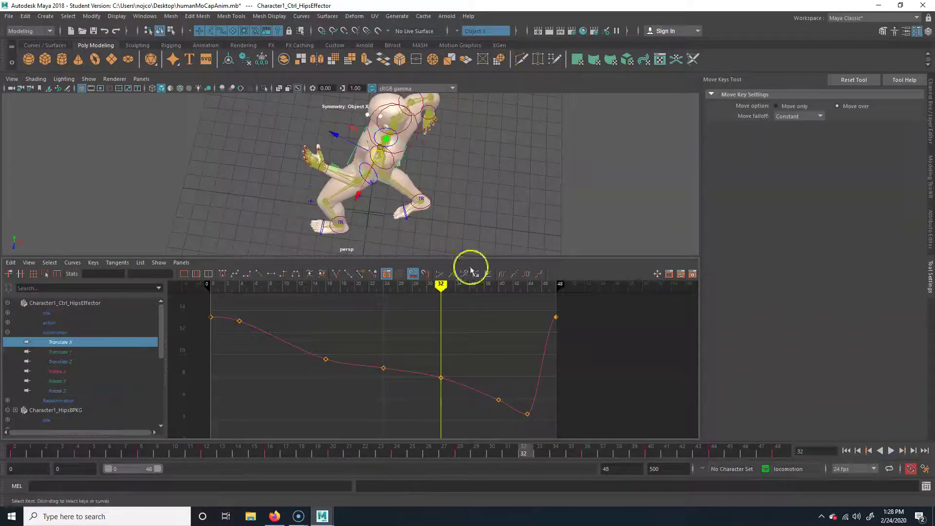
Go to frame 9, enlarge the perspective view and examine the character's left shoulder and arm from several sides
mouse_move(598, 449)
left_mouse_down()
mouse_move(318, 438)
mouse_move(29, 411)
mouse_move(499, 412)
mouse_move(155, 395)
left_mouse_up()
left_click_drag(272, 192, 428, 140, "alt")
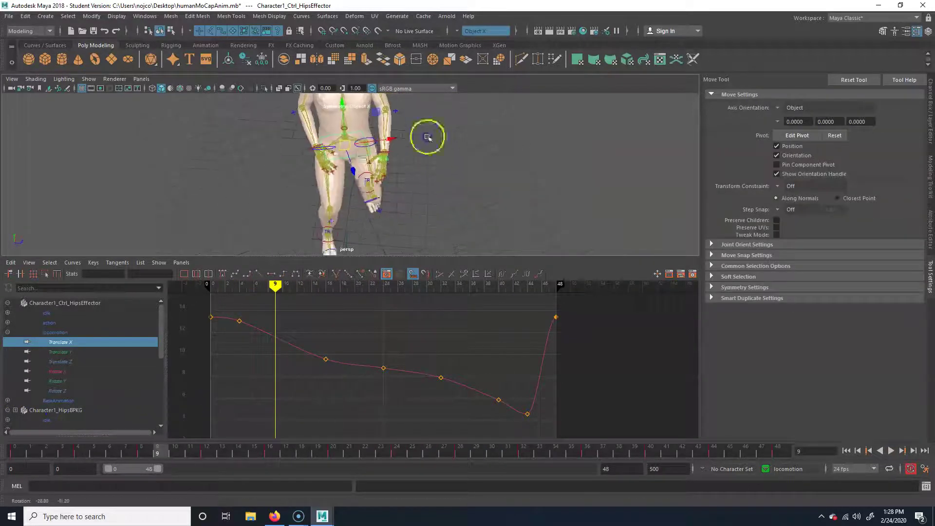
middle_click_drag(413, 154, 437, 208, "alt")
scroll(435, 195, "up", 3)
left_click_drag(434, 189, 402, 167, "alt")
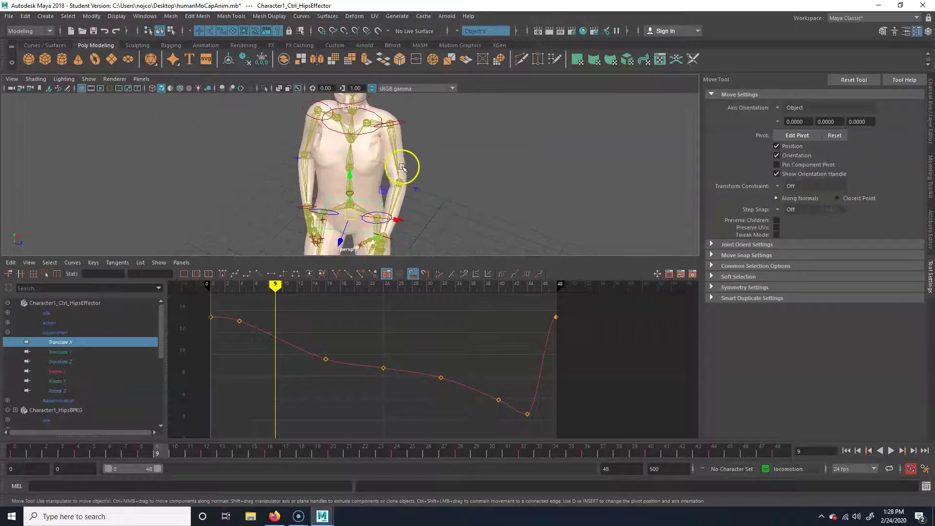
key("space")
left_click(403, 211)
left_click(402, 214)
left_click_drag(455, 303, 407, 296, "alt")
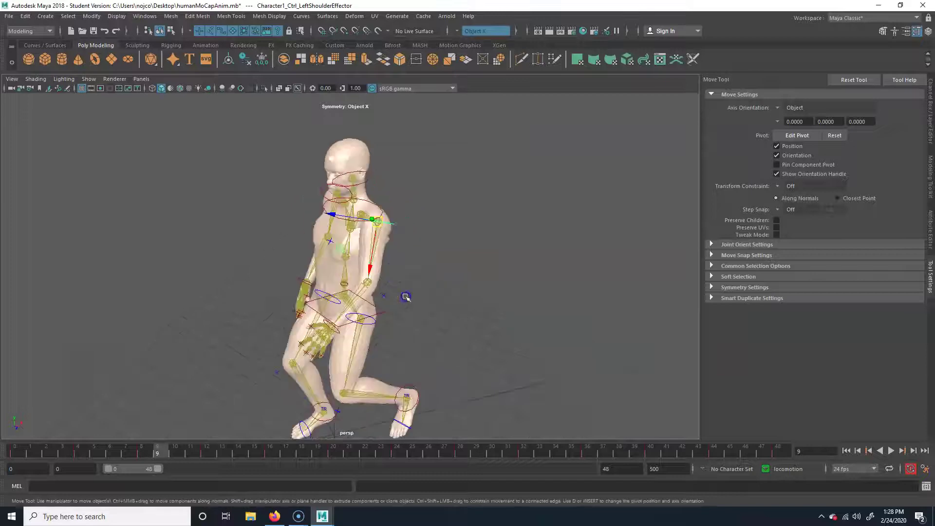
right_click_drag(407, 296, 447, 263, "alt")
left_click_drag(361, 304, 390, 302, "alt")
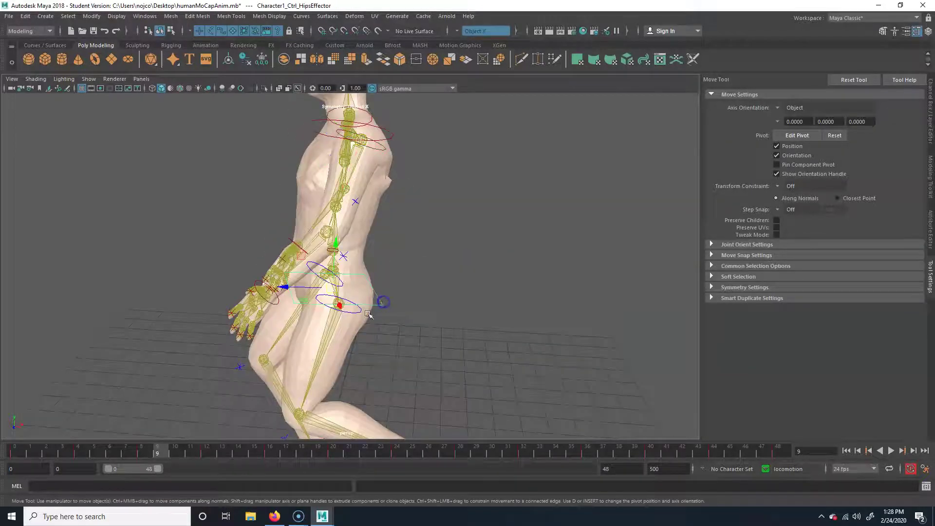
Rotate the left shoulder control at frame 0 so the left forearm swings outward, away from the body
left_click_drag(206, 442, 11, 420)
left_click_drag(265, 266, 411, 169, "alt")
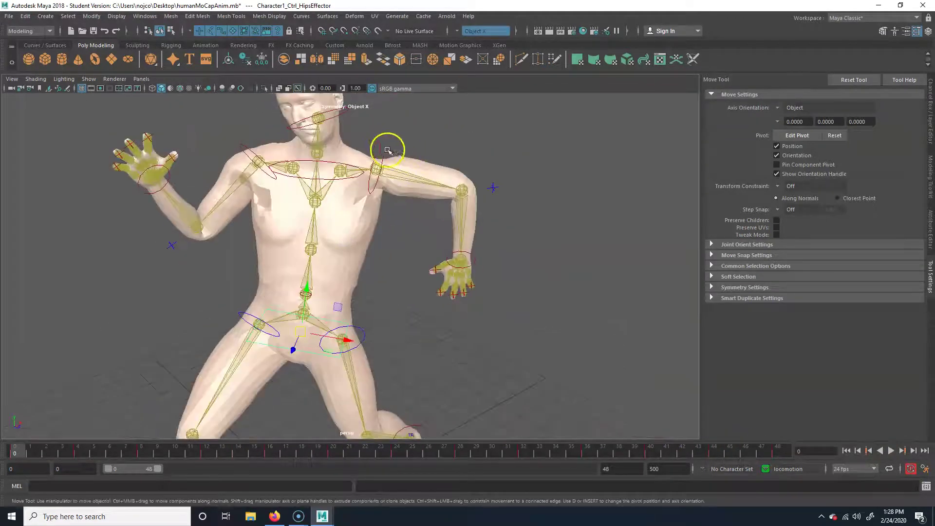
key("alt+v")
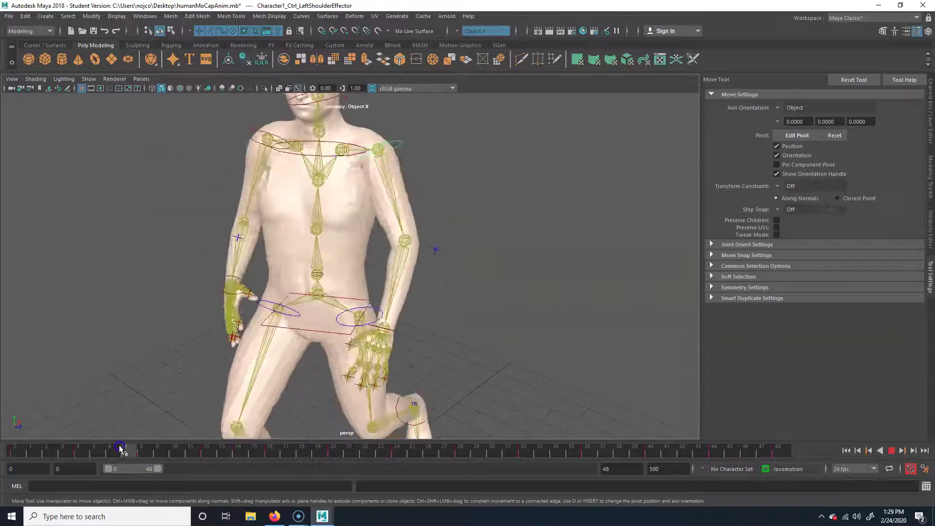
key("alt+v")
left_click_drag(413, 278, 370, 281, "alt")
key("e")
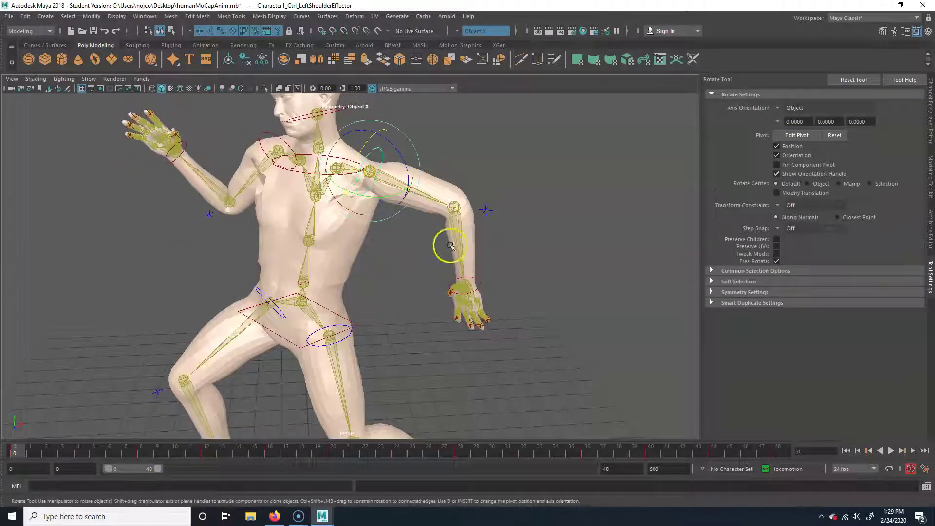
left_click_drag(357, 155, 390, 128)
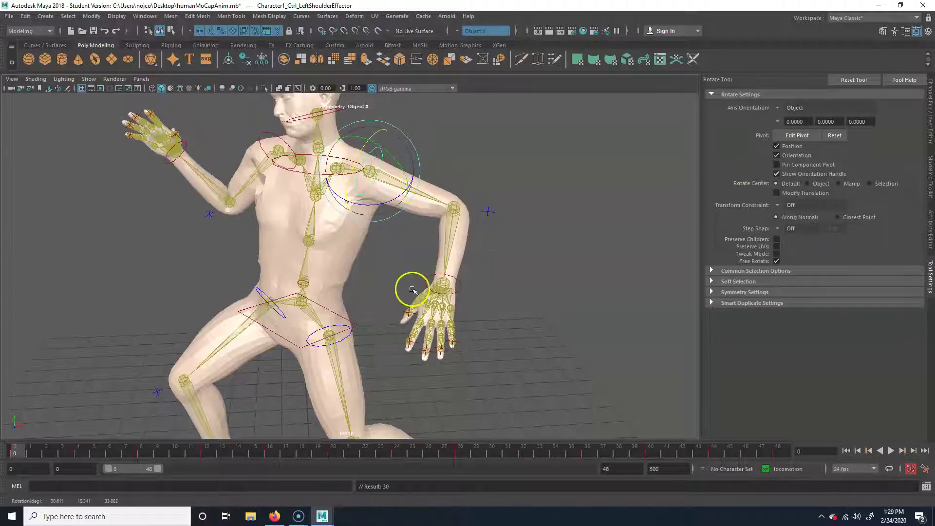
key("ctrl+z")
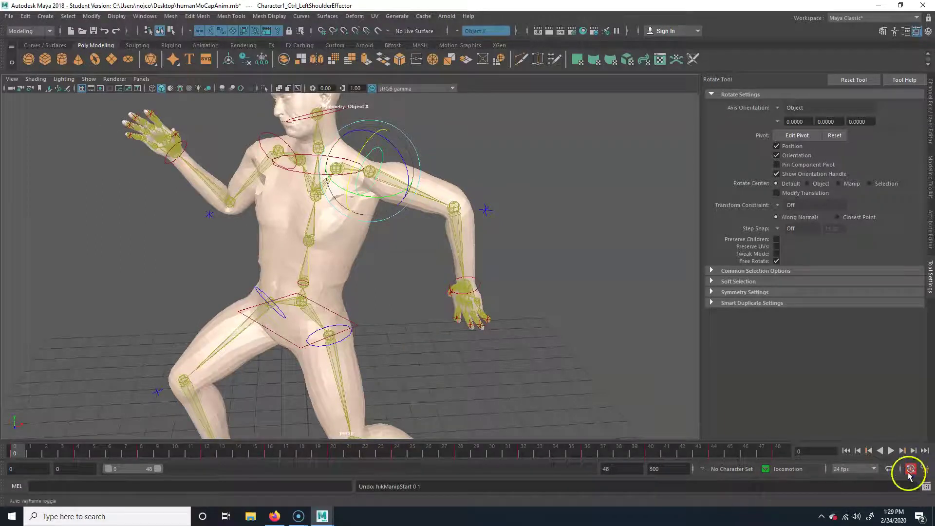
left_click_drag(358, 156, 388, 127)
left_click_drag(218, 358, 246, 350, "alt")
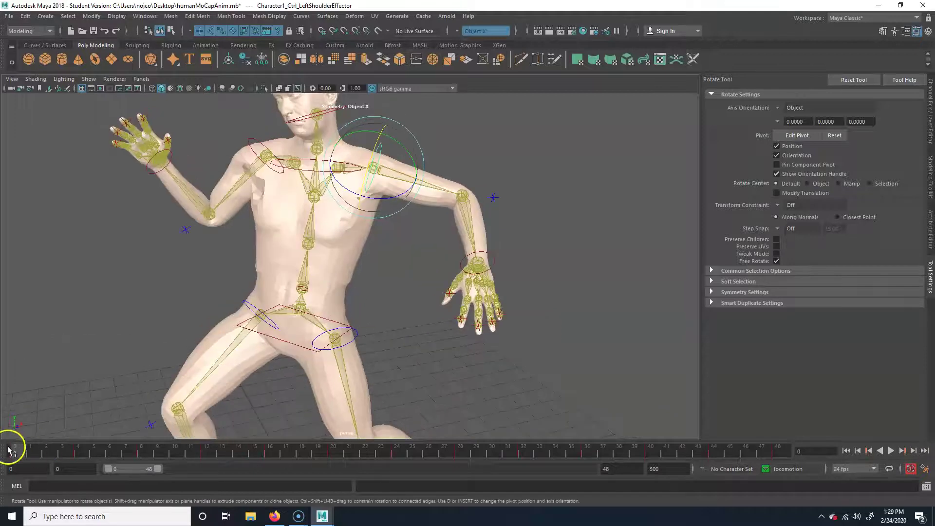
Scrub through the early frames and rotate the left shoulder control at frame 20 to bring the elbow away from the torso
left_click_drag(25, 455, 110, 456)
left_click_drag(292, 279, 315, 287, "alt")
left_click_drag(93, 451, 174, 449)
left_click_drag(306, 269, 227, 403, "alt")
left_click_drag(181, 453, 209, 455)
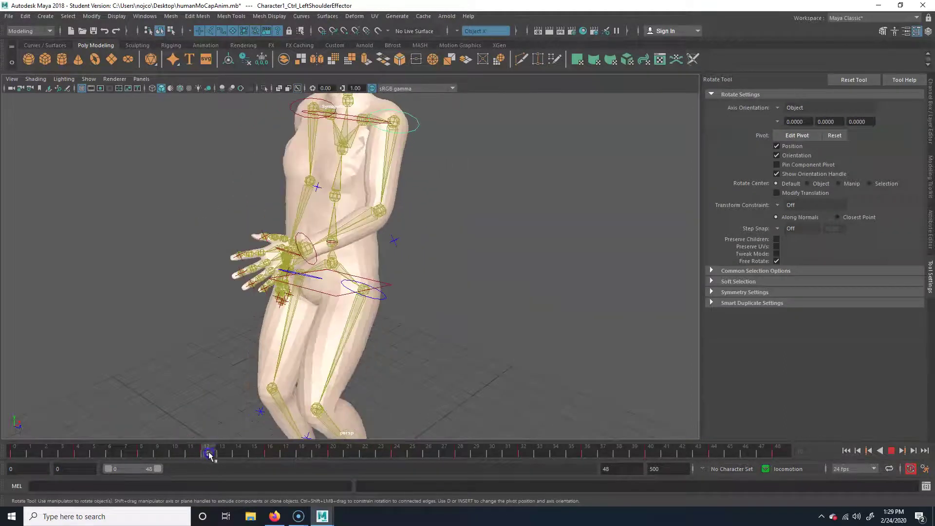
left_click_drag(324, 273, 380, 273, "alt")
left_click_drag(207, 454, 332, 450)
left_click_drag(352, 319, 338, 279, "alt")
left_click_drag(362, 212, 381, 194, "alt")
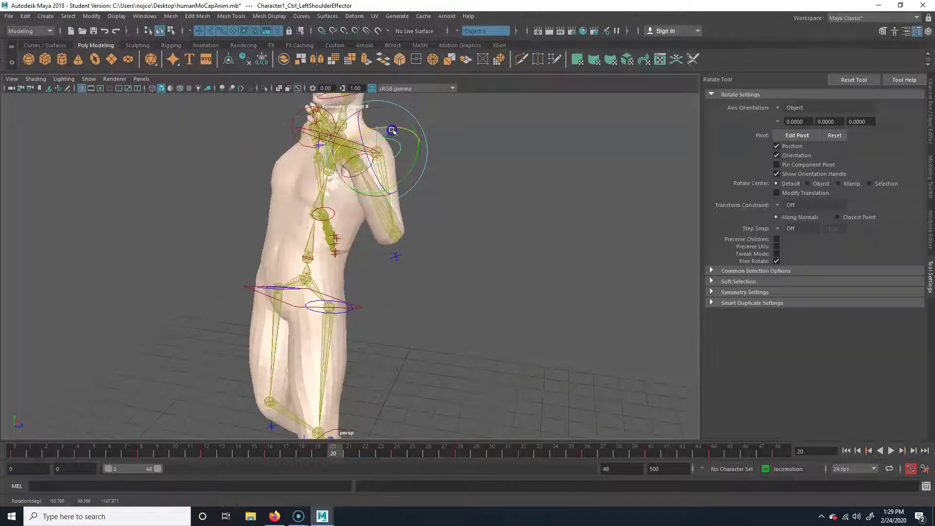
left_click_drag(369, 289, 399, 442, "alt")
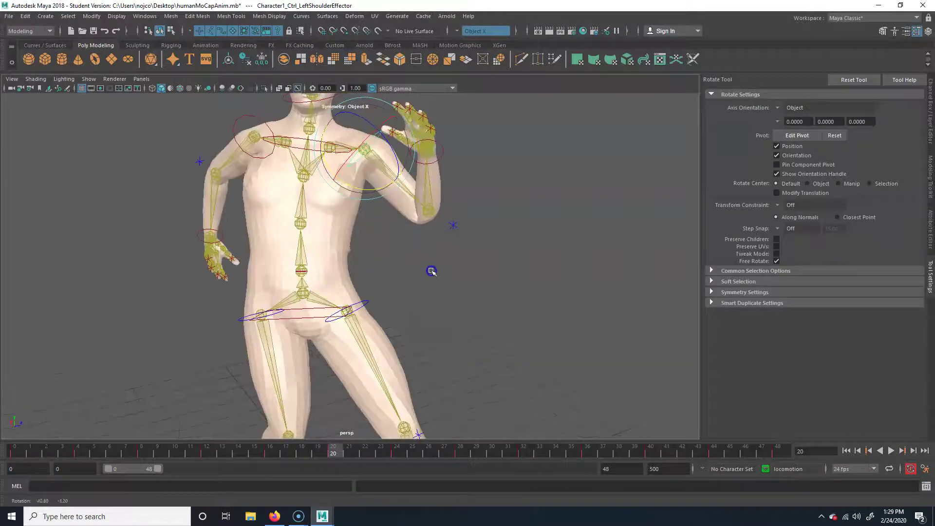
Rotate the left shoulder control outward at frames 16 and 24, scrubbing back to check the arm's motion
left_click_drag(344, 453, 267, 453)
left_click_drag(365, 307, 409, 302, "alt")
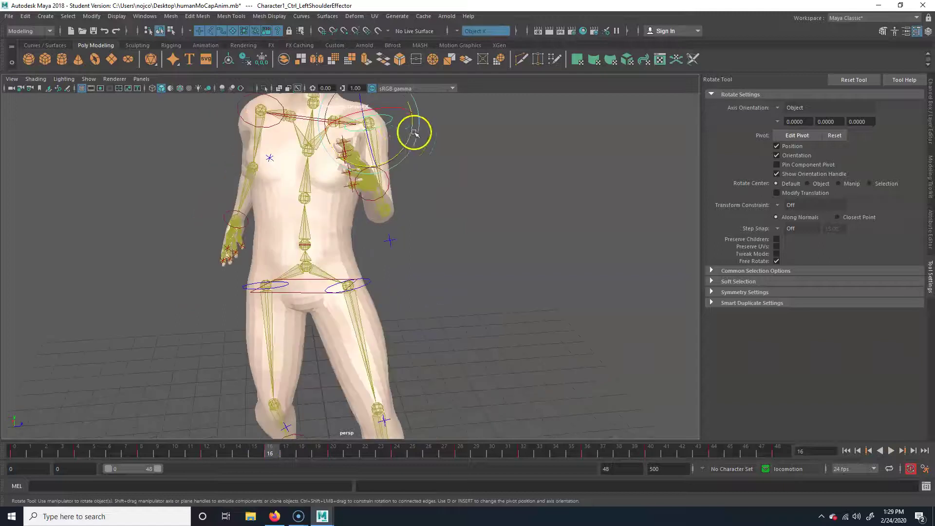
left_click_drag(392, 159, 403, 159)
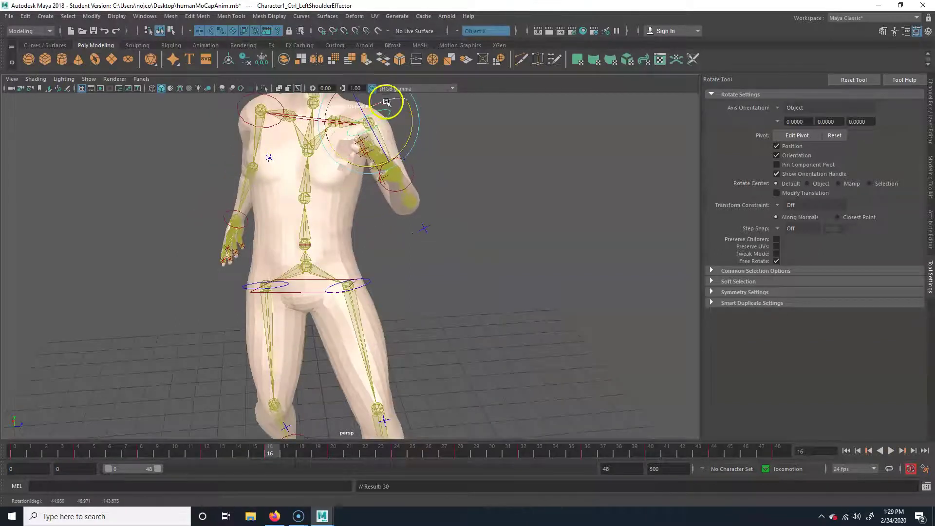
left_click_drag(272, 449, 396, 414)
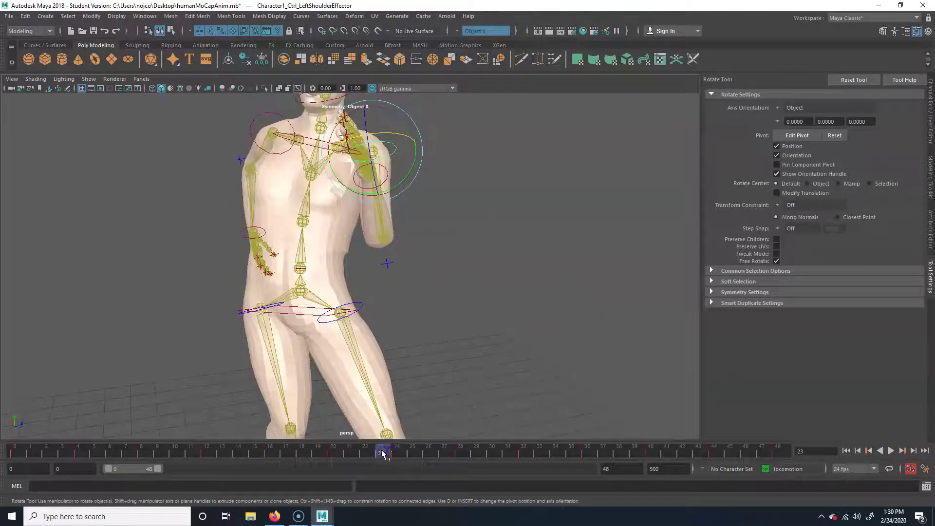
left_click_drag(382, 454, 395, 455)
left_click_drag(387, 194, 393, 191)
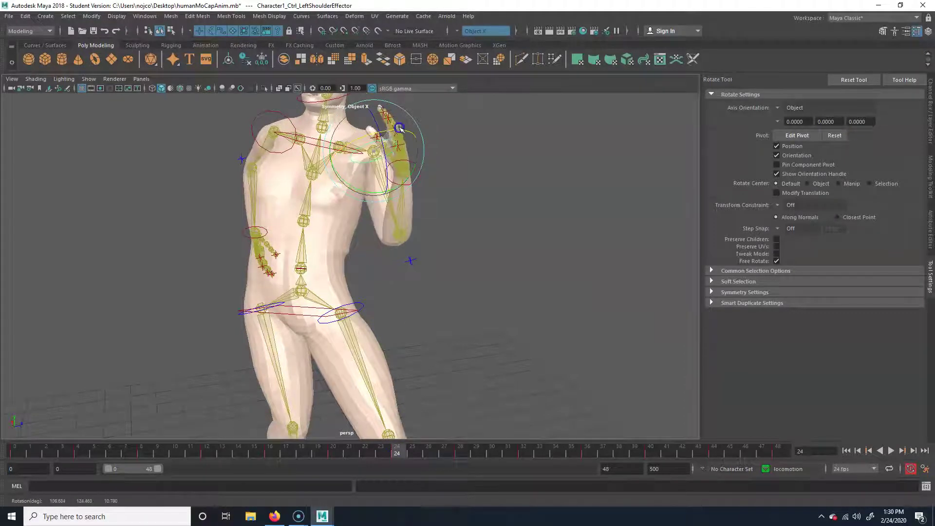
left_click_drag(393, 455, 308, 456)
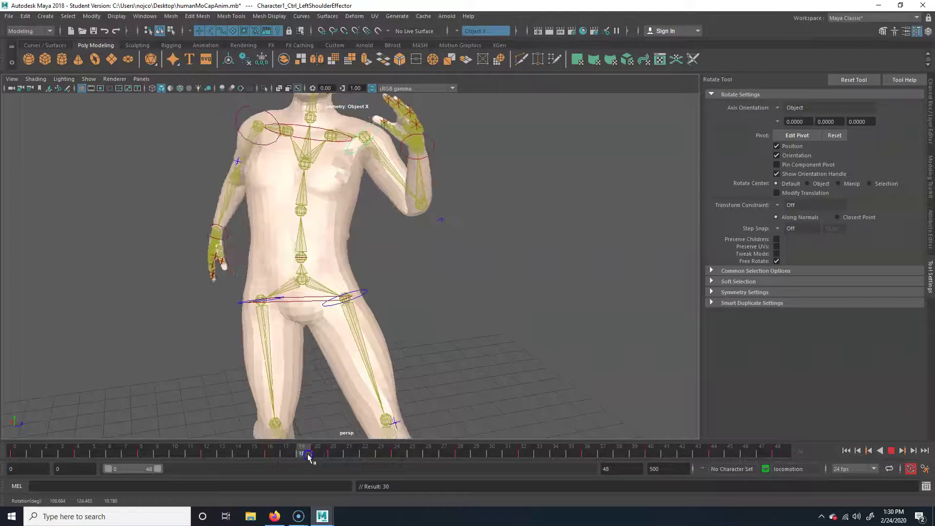
Adjust the left shoulder control's rotation at frames 32 and 36
left_click_drag(395, 456, 527, 454)
left_click_drag(499, 311, 423, 293, "alt")
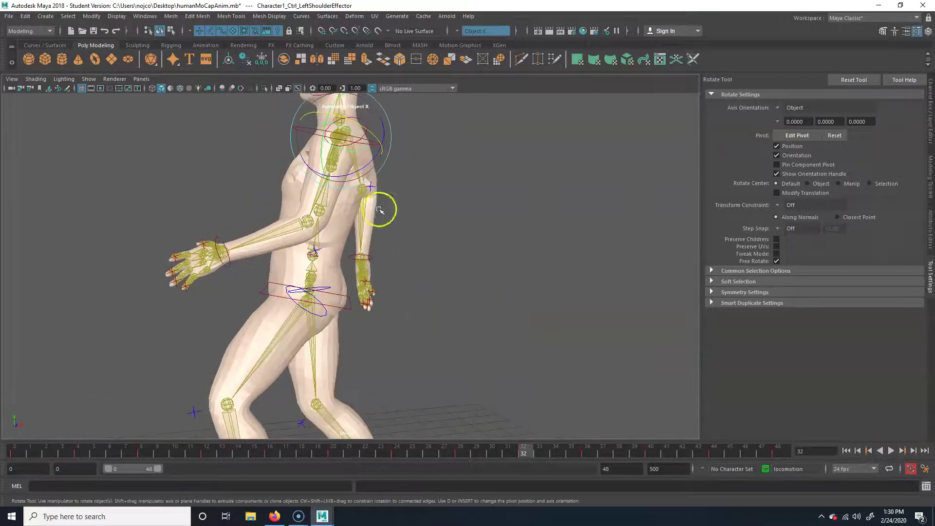
left_click_drag(361, 125, 447, 210)
left_click_drag(520, 451, 588, 446)
left_click_drag(604, 291, 440, 291, "alt")
left_click_drag(324, 133, 455, 221)
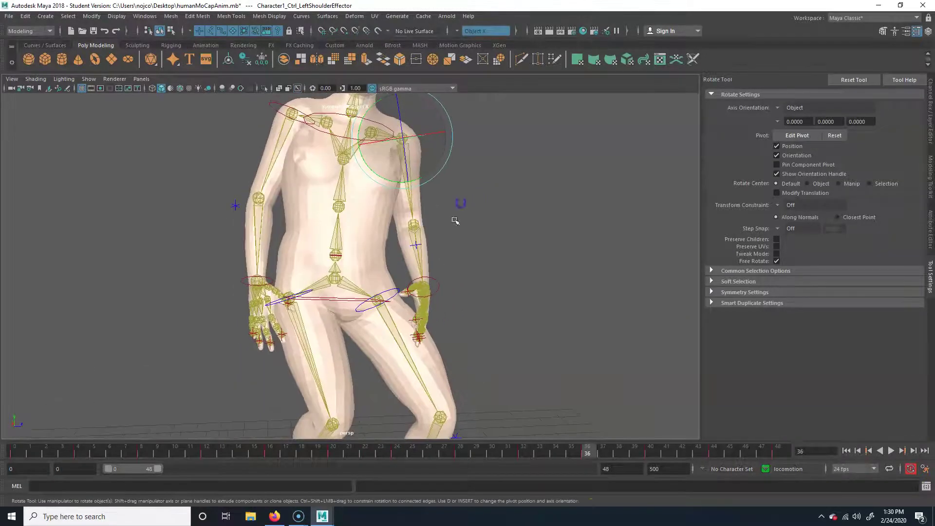
Adjust the left shoulder control's rotation at frame 40 and check the arm's clearance from the hip at frame 38
left_click_drag(599, 453, 654, 455)
left_click_drag(560, 281, 461, 132, "alt")
left_click_drag(431, 160, 629, 387)
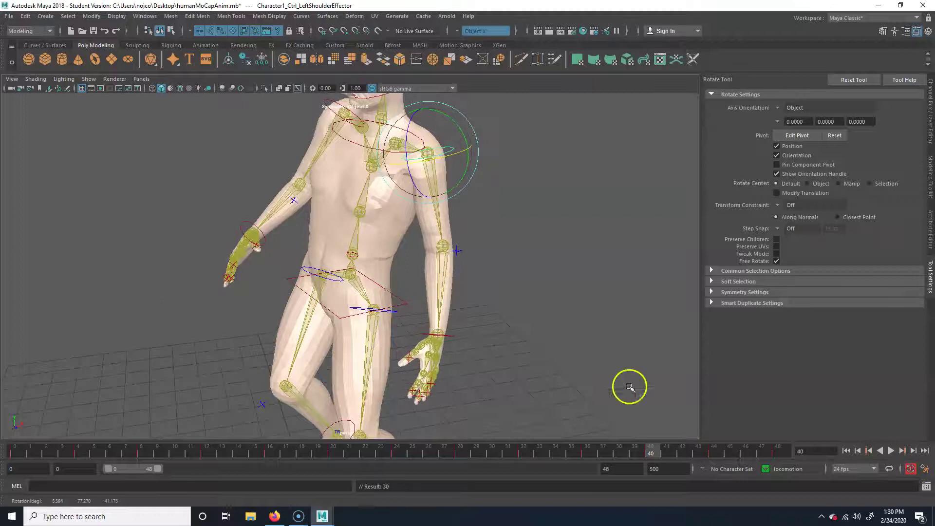
left_click_drag(649, 453, 619, 451)
left_click_drag(548, 228, 444, 261, "alt")
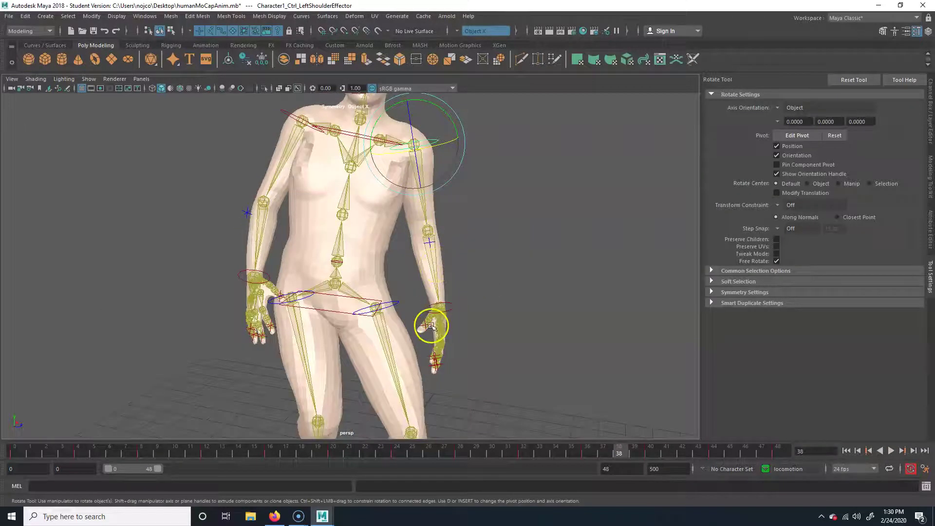
left_click_drag(500, 322, 416, 267, "alt")
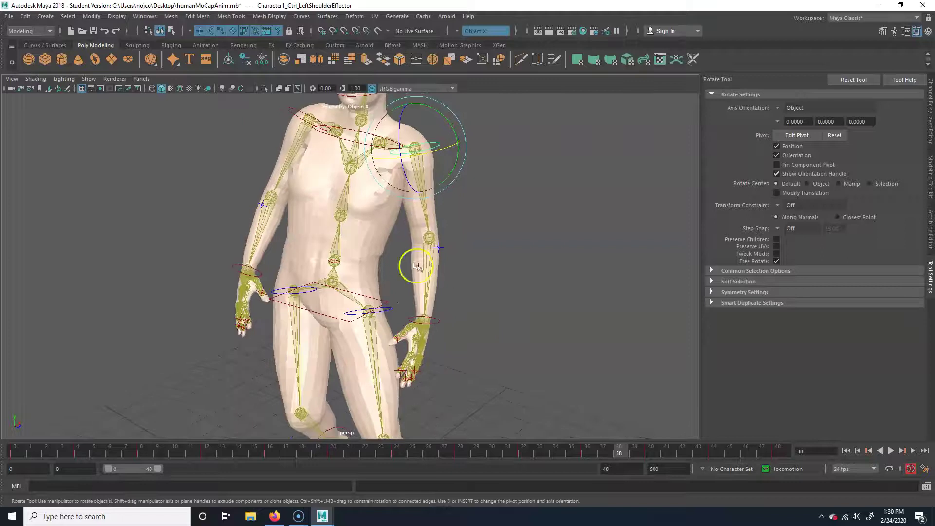
Rotate the left shoulder control at frame 44 to move the arm away from the body, and key it
left_click_drag(630, 454, 714, 451)
left_click_drag(584, 256, 399, 255, "alt")
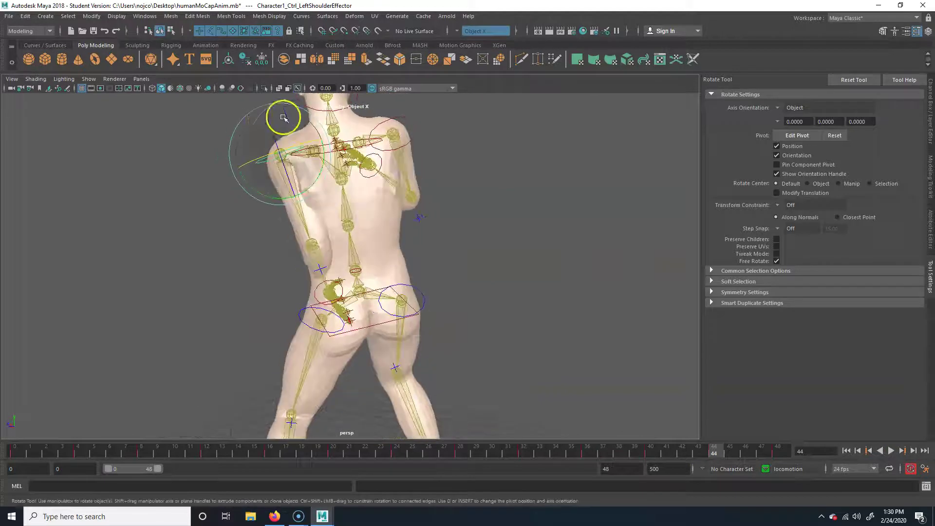
left_click_drag(317, 182, 359, 182)
left_click_drag(419, 183, 428, 184)
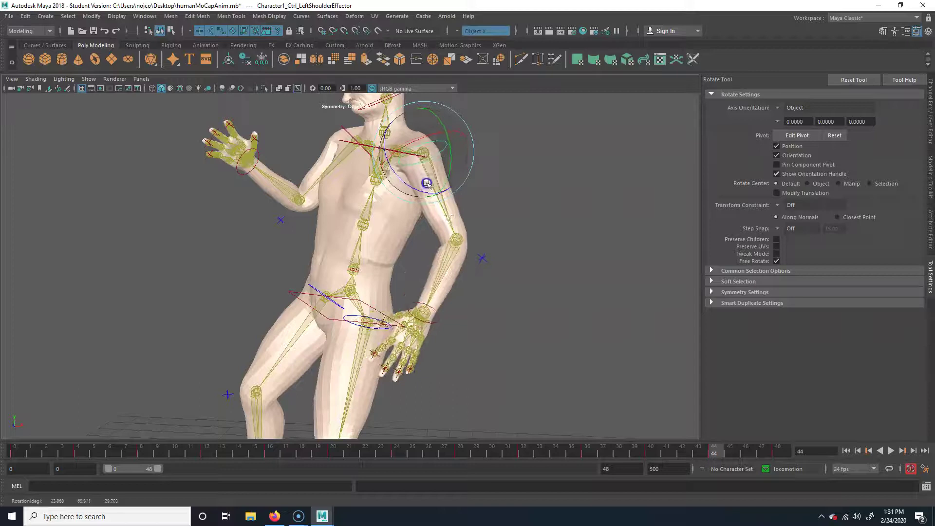
key("s")
Copy the left shoulder control's pose from frame 0 to frame 48
left_click_drag(709, 453, 779, 454)
left_click_drag(420, 209, 465, 248, "alt")
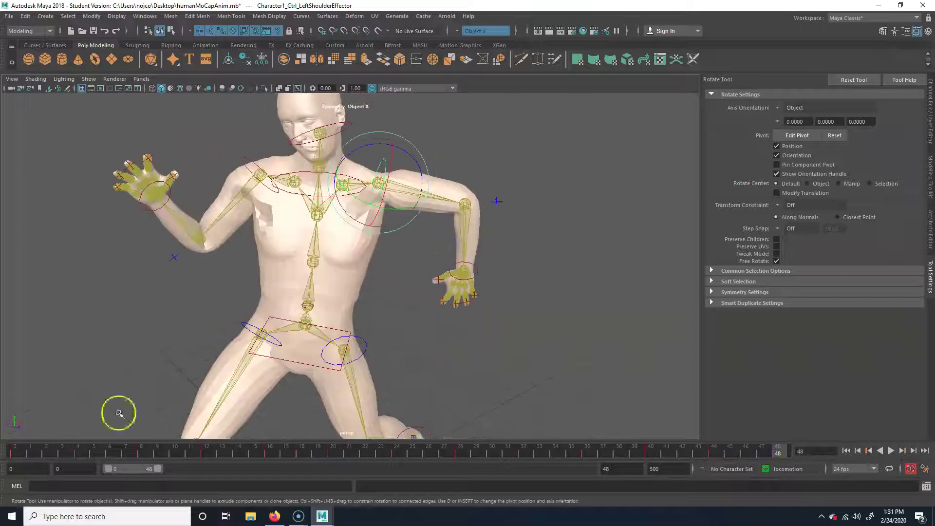
left_click(18, 449)
left_click_drag(18, 449, 827, 455)
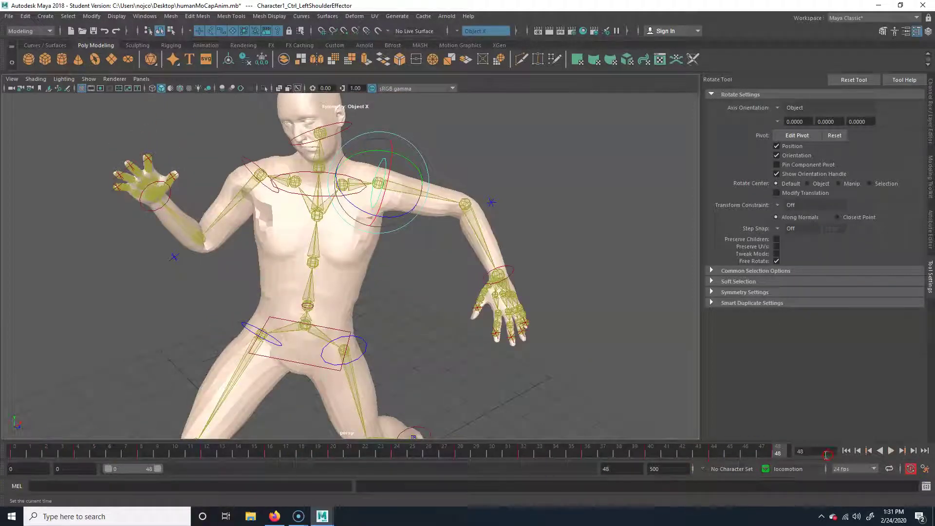
Scrub to frame 22 and play the loop backward and forward to review the whole character's motion
left_click_drag(717, 453, 365, 451)
right_click_drag(441, 326, 202, 349, "alt")
left_click_drag(202, 349, 251, 340, "alt")
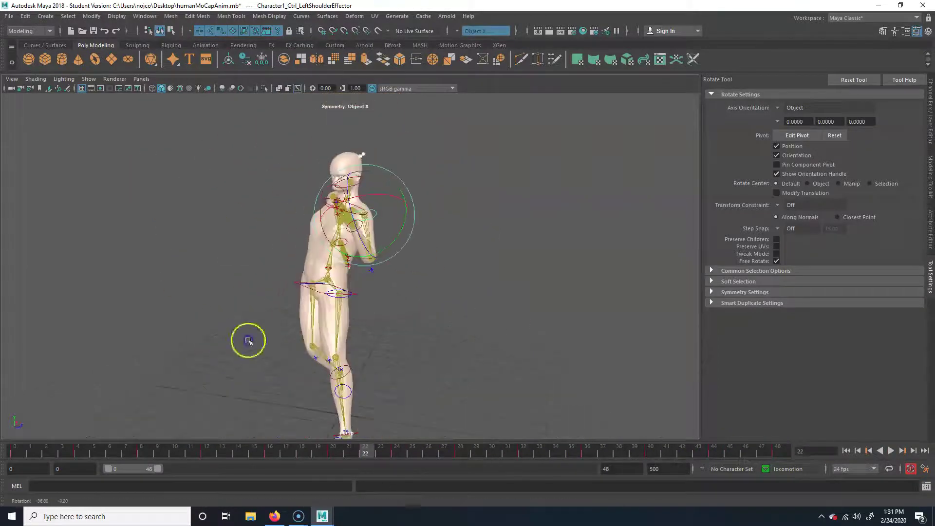
left_click(882, 452)
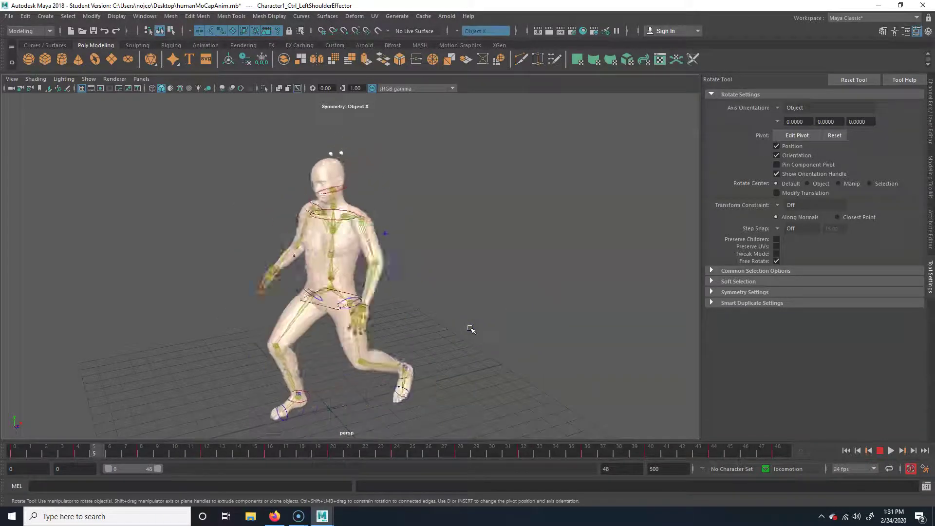
left_click(881, 451)
left_click(890, 451)
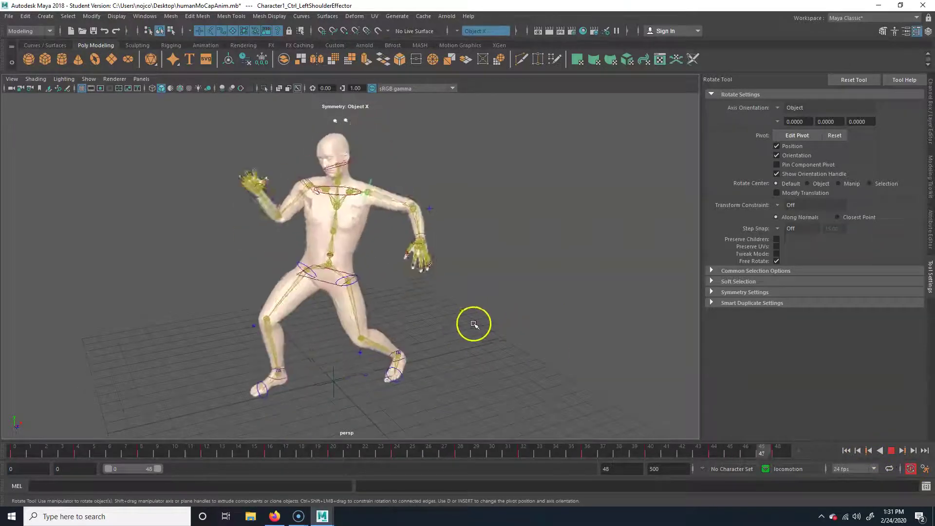
Show only polygons in the perspective view and watch the loop play without the rig controls
left_click(90, 79)
left_click(98, 118)
left_click(93, 79)
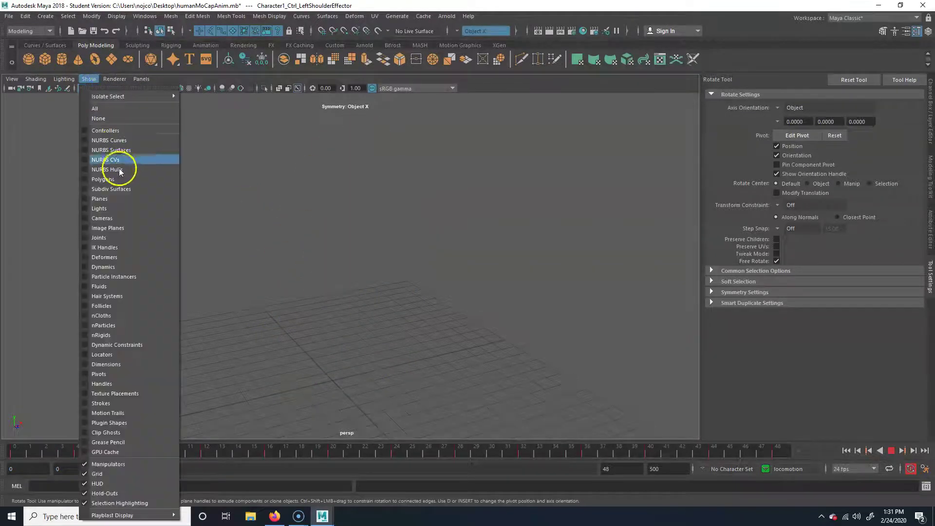
left_click(119, 179)
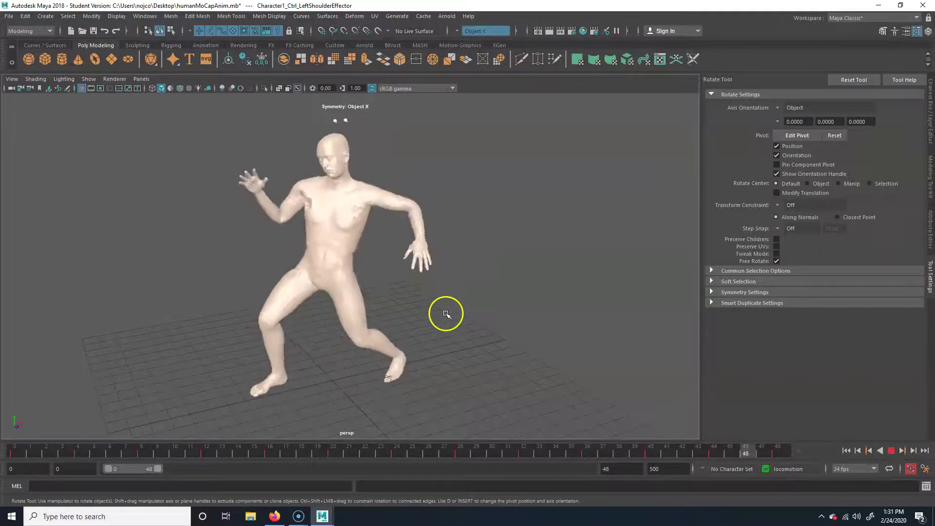
left_click(892, 450)
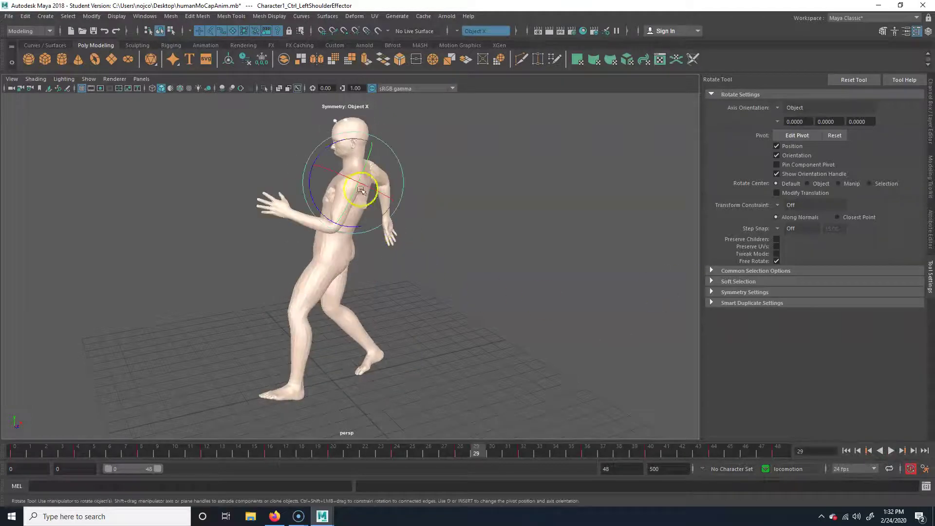
Bring back the Graph Editor and frame the left shoulder control's Rotate X curve on the locomotion layer
key("space")
left_click_drag(440, 291, 363, 355)
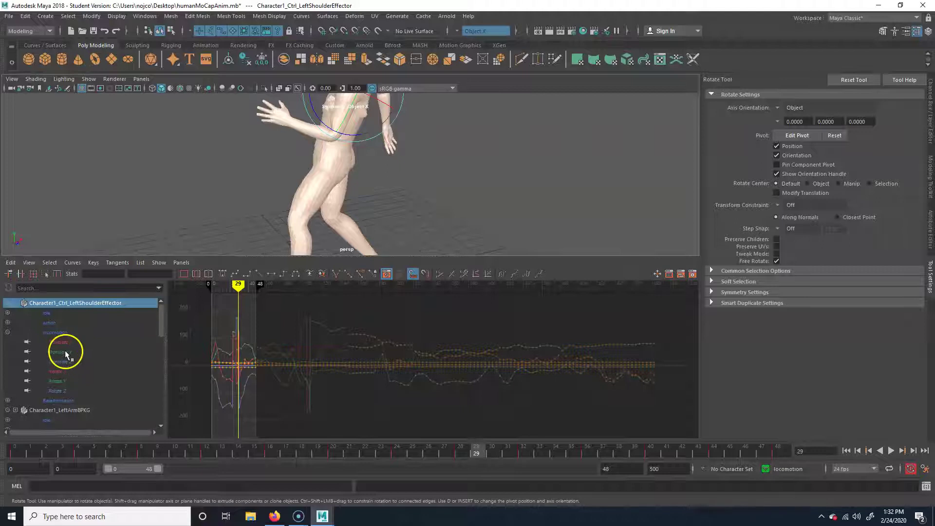
left_click(63, 372)
key("f")
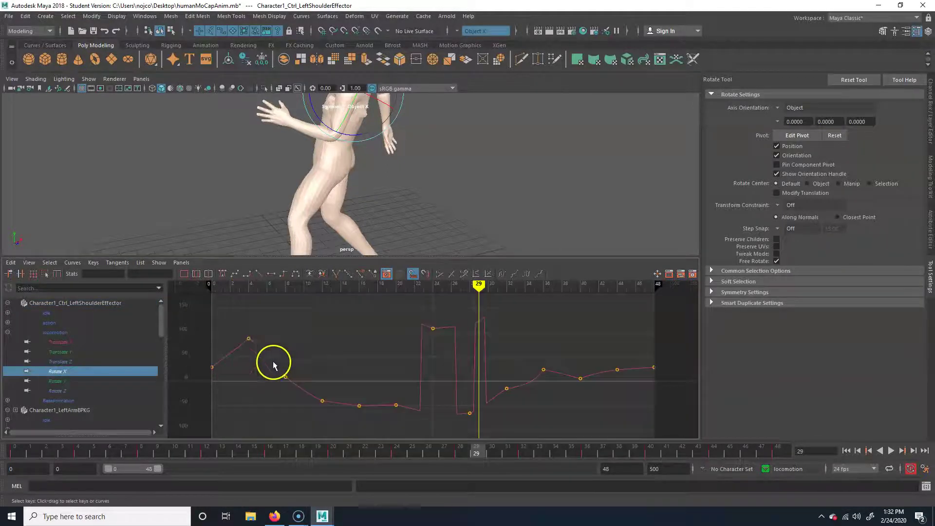
Try an Euler Filter on the left shoulder control's Rotate X curve, with the time at frame 23
left_click(441, 412)
left_click_drag(476, 451, 394, 451)
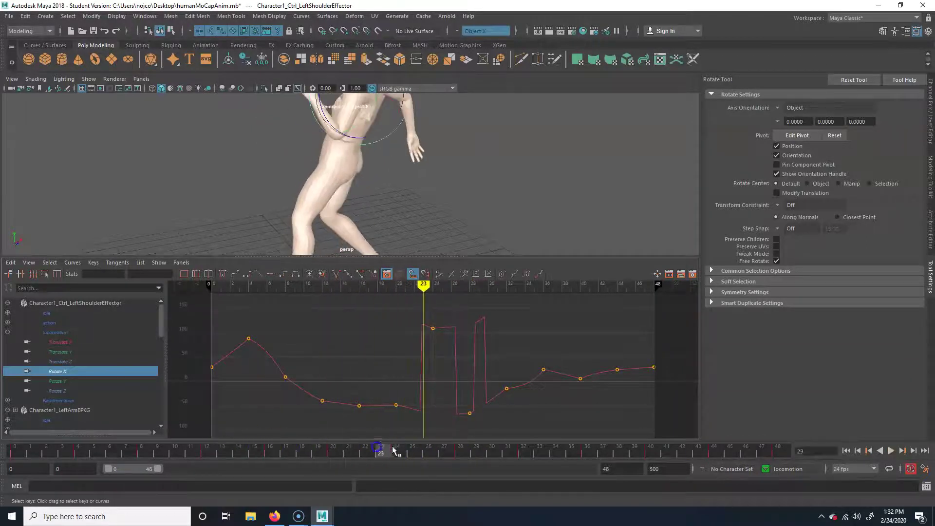
left_click(317, 385)
right_click(312, 395)
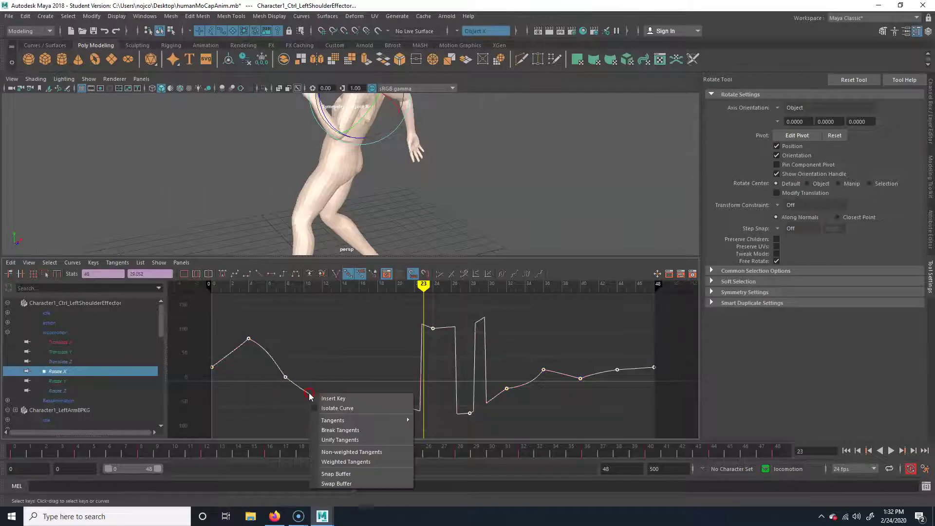
left_click(280, 408)
left_click_drag(250, 357, 292, 343)
left_click(93, 263)
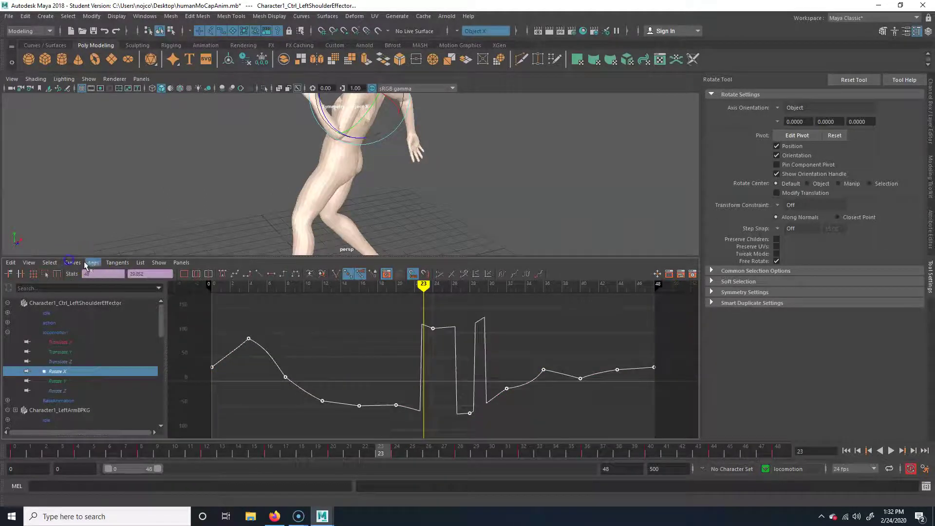
left_click(117, 263)
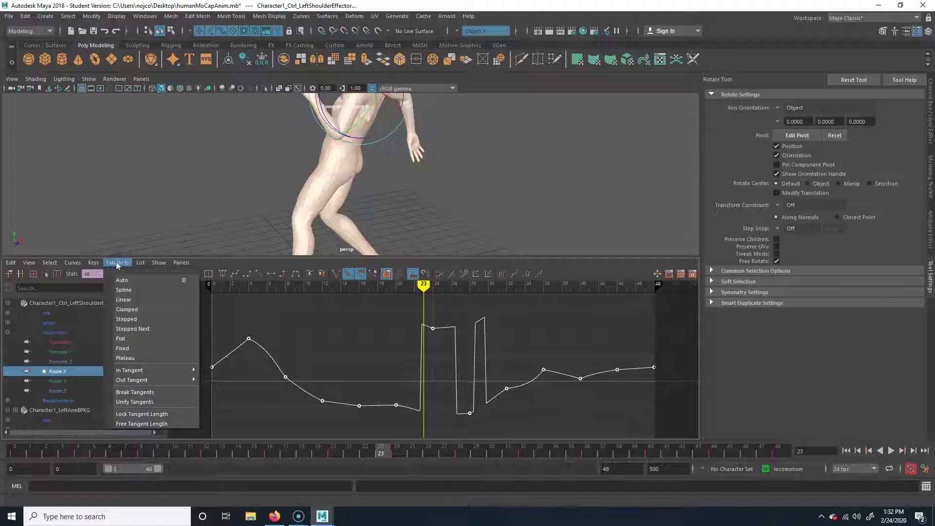
mouse_move(94, 265)
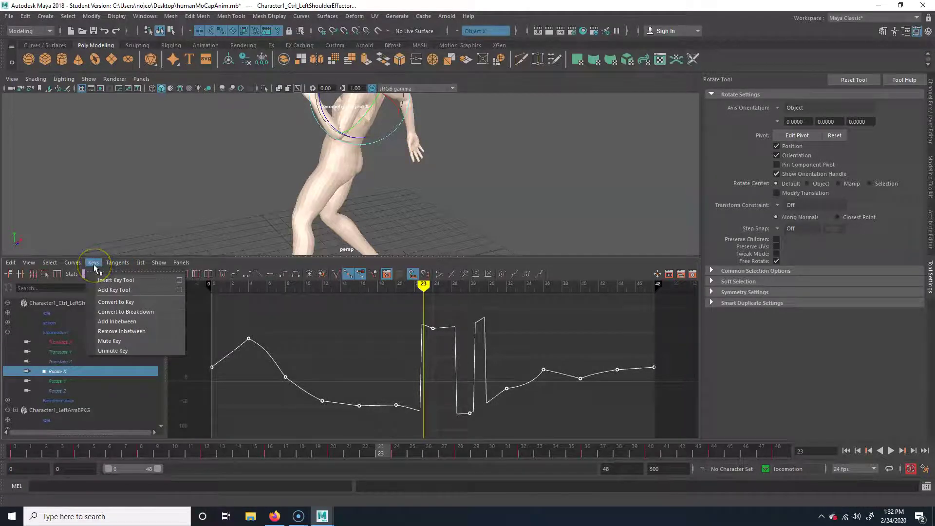
left_click(124, 413)
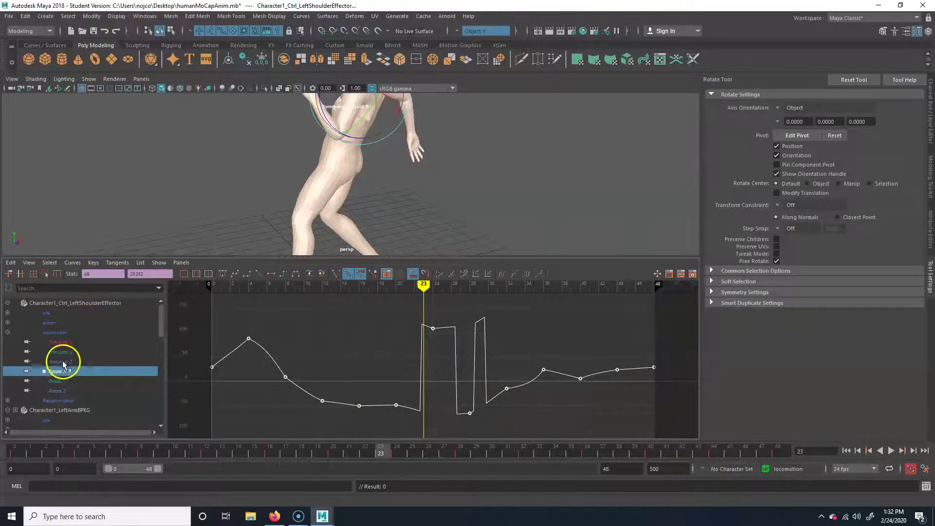
Examine the left shoulder control's Rotate Y, Rotate Z and Translate Y curves on the locomotion layer for sudden jumps
left_click(66, 381)
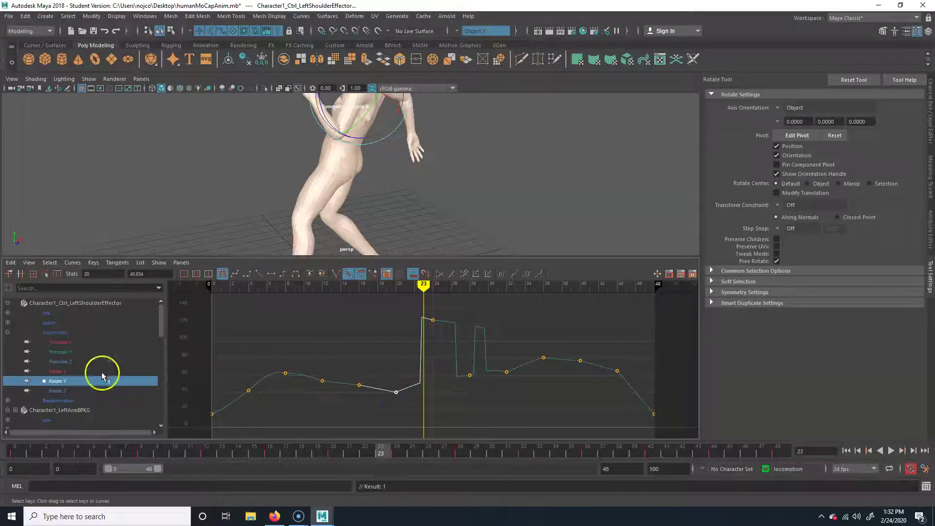
left_click(66, 391)
left_click(395, 409)
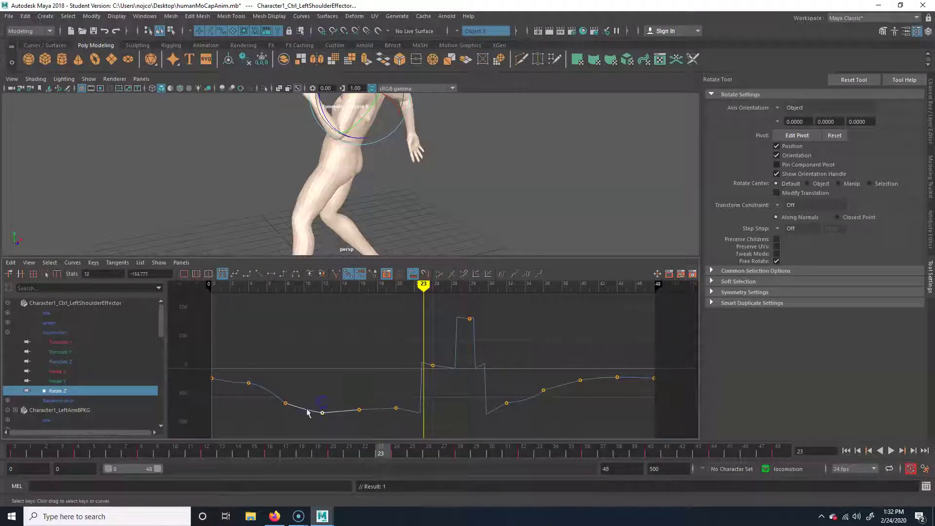
left_click(66, 354)
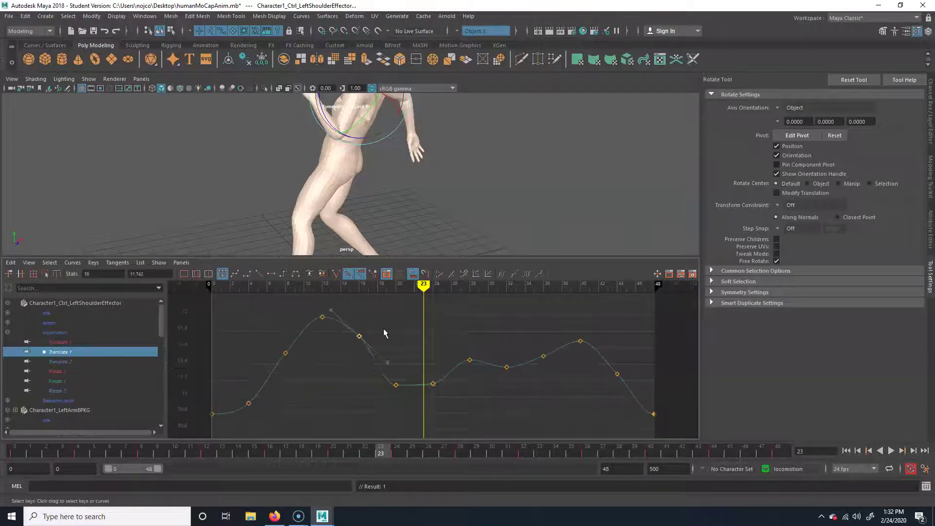
Change the rotation interpolation of the left shoulder control's curves to remove the Rotate X jumps between frames 23 and 30
left_click(62, 371)
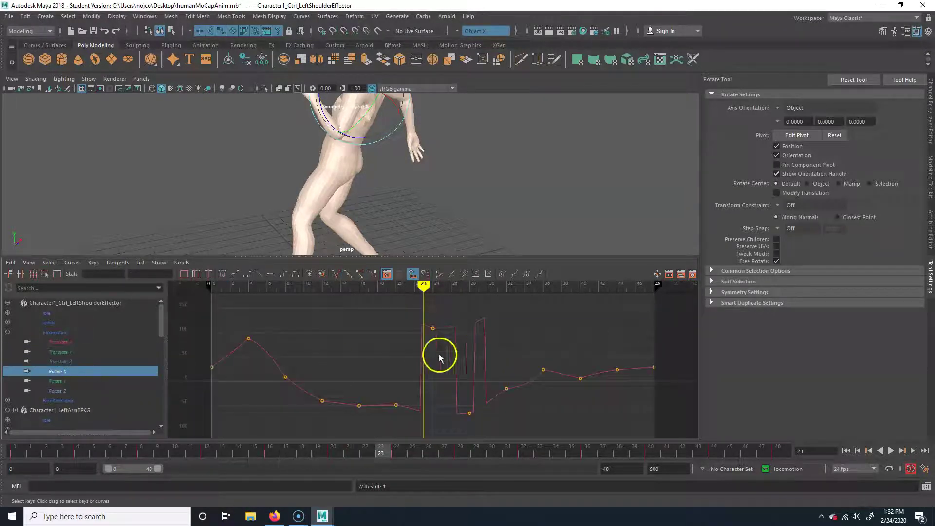
left_click(71, 263)
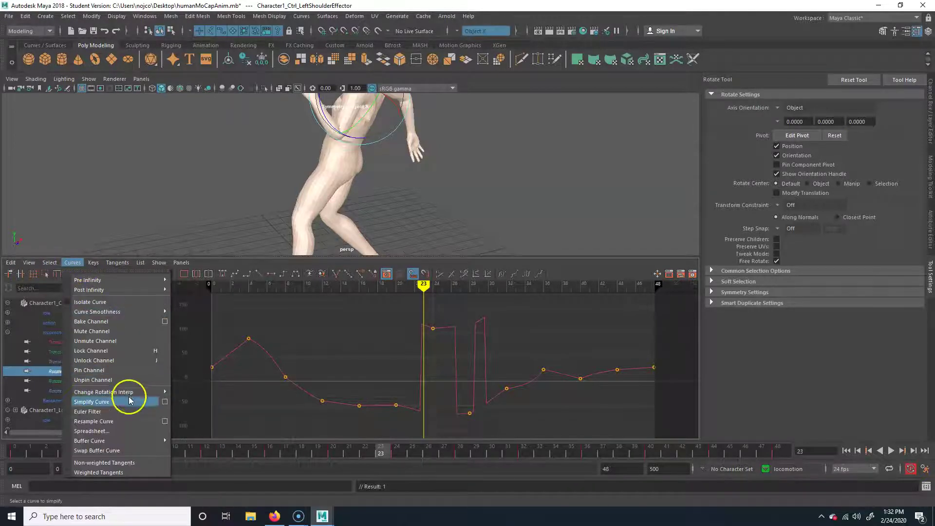
mouse_move(125, 391)
left_click(234, 406)
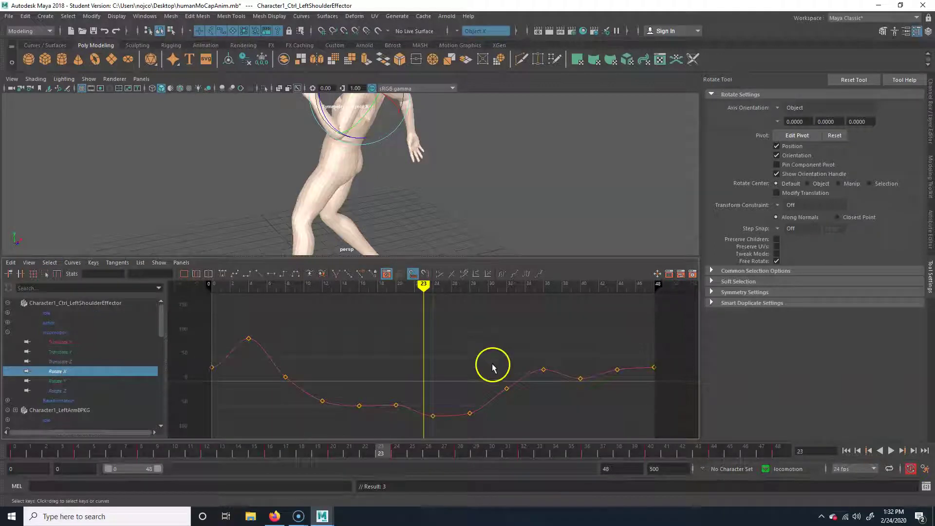
Scrub and play the loop to check the left arm's motion around the upper body
mouse_move(380, 452)
left_mouse_down()
mouse_move(268, 449)
mouse_move(612, 449)
mouse_move(381, 451)
left_mouse_up()
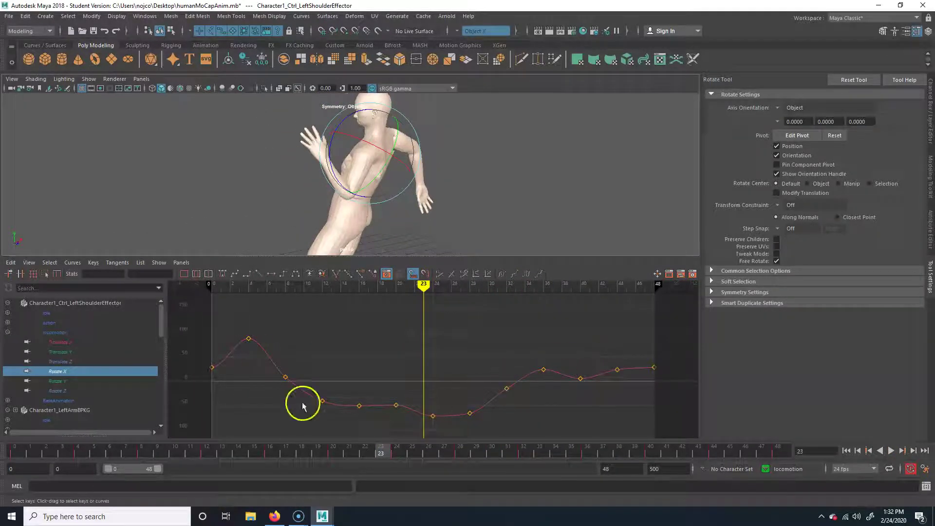
left_click_drag(386, 448, 99, 419)
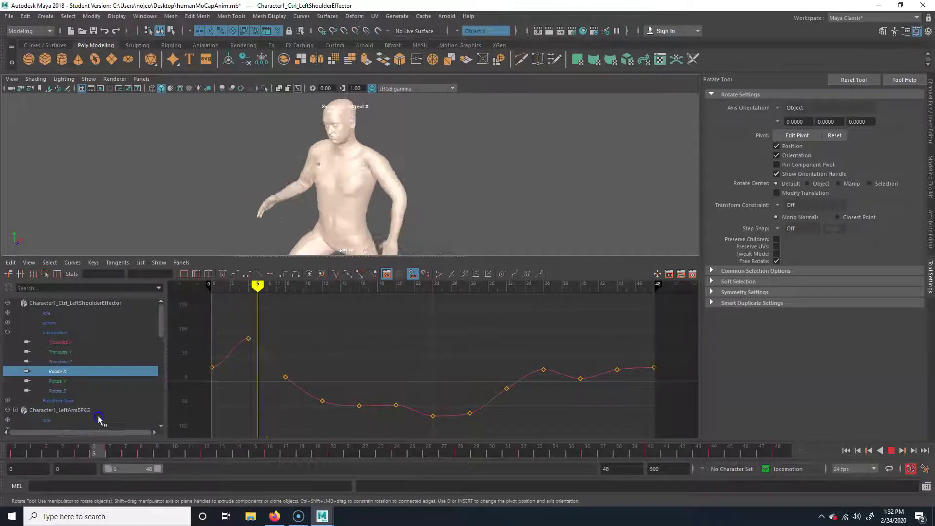
left_click_drag(389, 98, 374, 180, "alt")
Delete the left shoulder's intermediate Rotate X keys, leaving keys only at frames 0, 24 and 48
left_click_drag(227, 311, 264, 330)
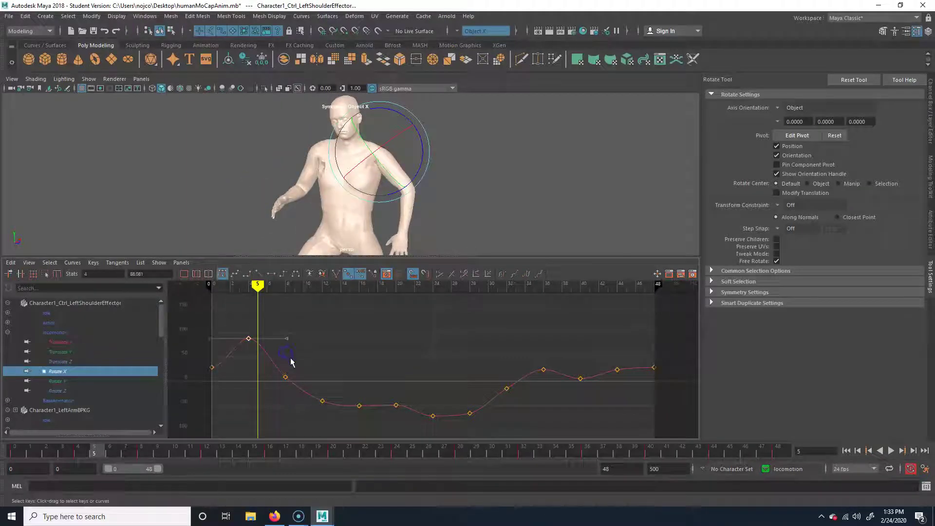
left_click_drag(281, 443, 320, 449)
left_click(310, 400)
left_click_drag(401, 387, 402, 388)
key("Delete")
left_click(502, 393)
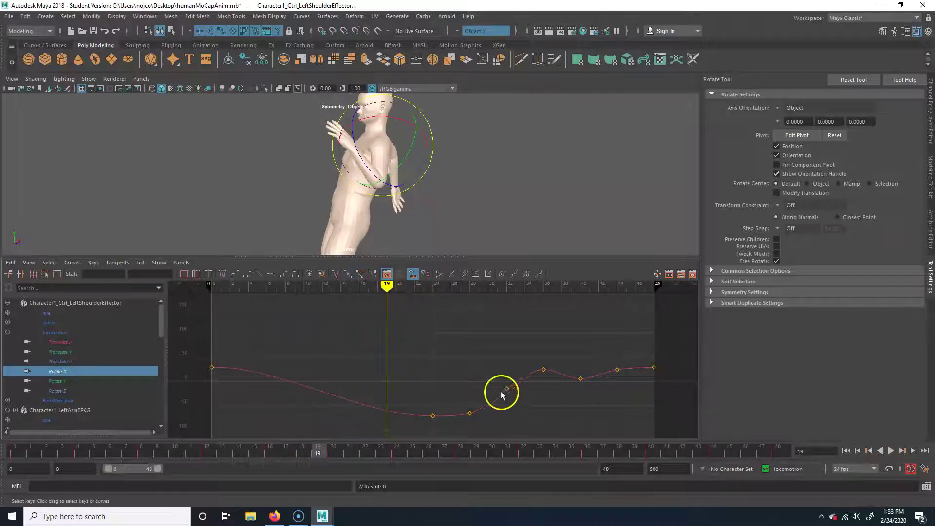
left_click_drag(612, 356, 620, 358)
key("Delete")
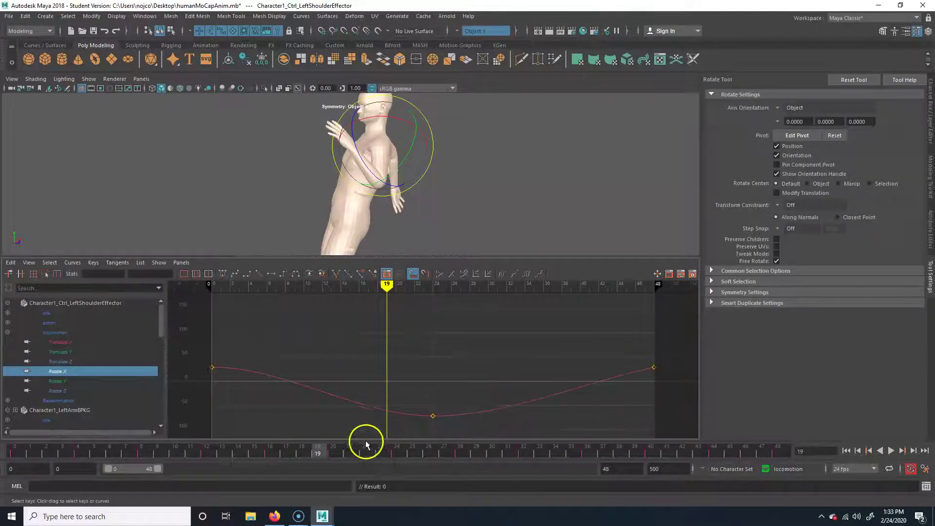
Check the arm motion around frame 8 and flatten the tangent of the Rotate X key at frame 48
left_click_drag(382, 455, 152, 444)
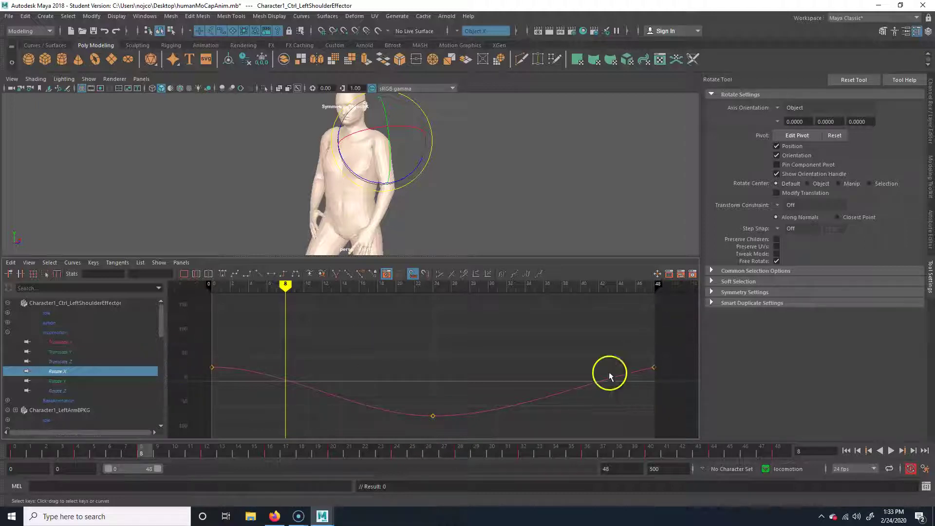
left_click_drag(649, 401, 680, 334)
left_click(271, 275)
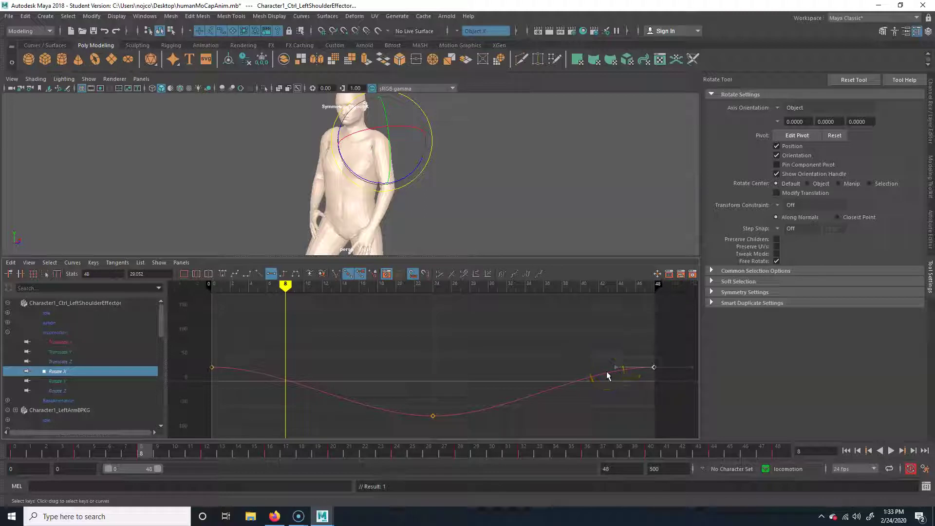
Thin out the left shoulder's Rotate Y curve, deleting keys so only frames 0, 8, 20, 36 and 48 remain
left_click(66, 382)
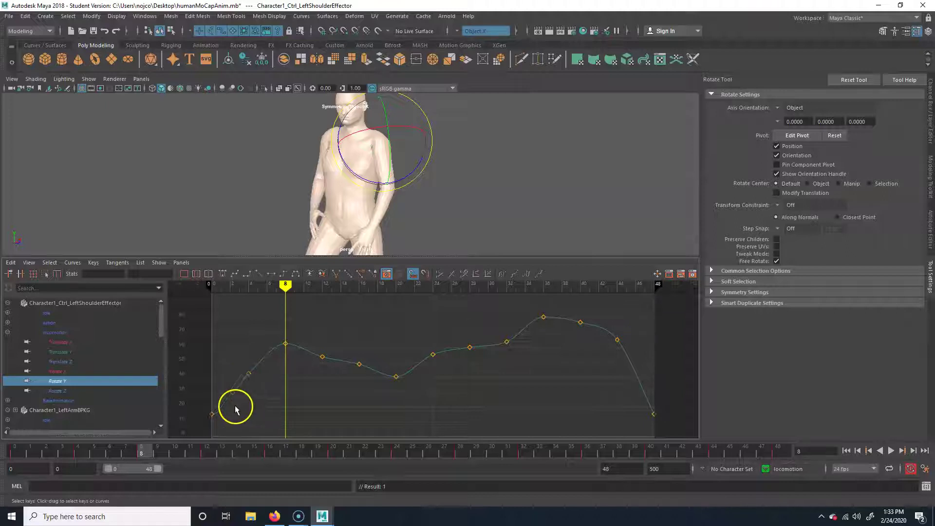
key("Delete")
left_click_drag(305, 392, 472, 371)
key("Delete")
key("Delete")
left_click_drag(618, 320, 619, 319)
key("Delete")
left_click(509, 338)
key("Delete")
left_click_drag(528, 444, 730, 443)
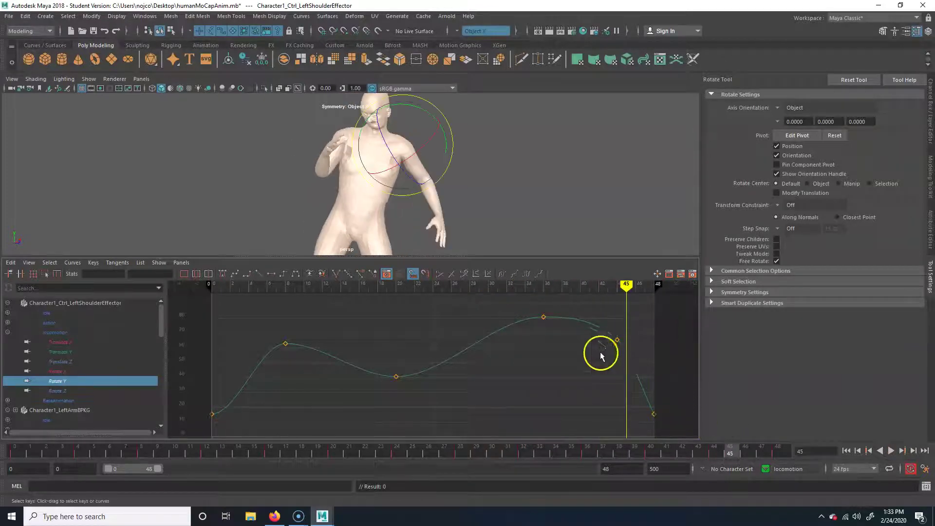
Scrub back through the timeline and play the loop to review the left arm's swing with the whole body in view
left_click_drag(612, 451, 46, 451)
left_click(891, 450)
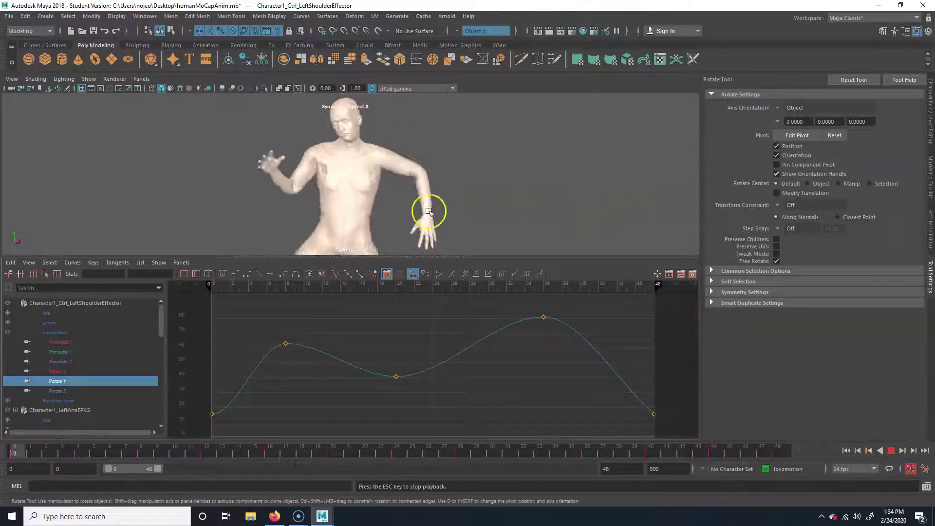
left_click_drag(352, 214, 429, 224, "alt")
middle_click_drag(429, 224, 443, 193, "alt")
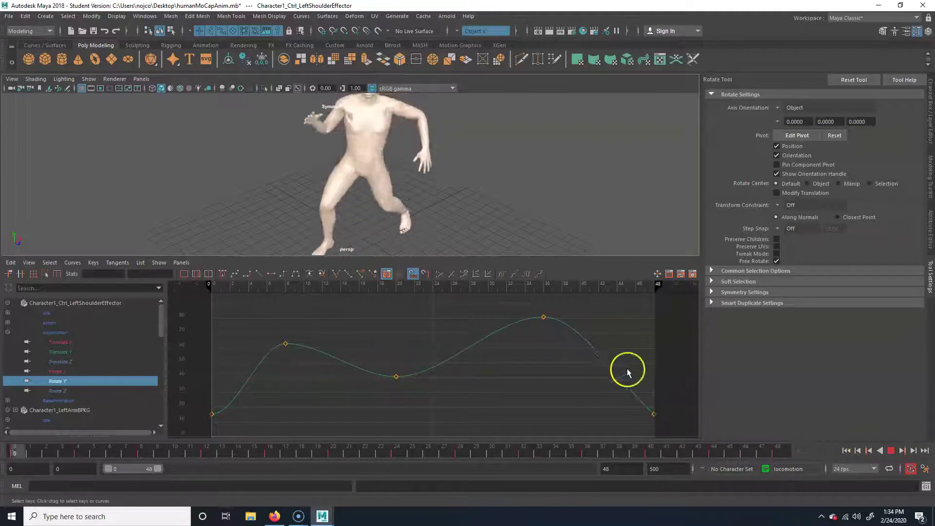
left_click(891, 450)
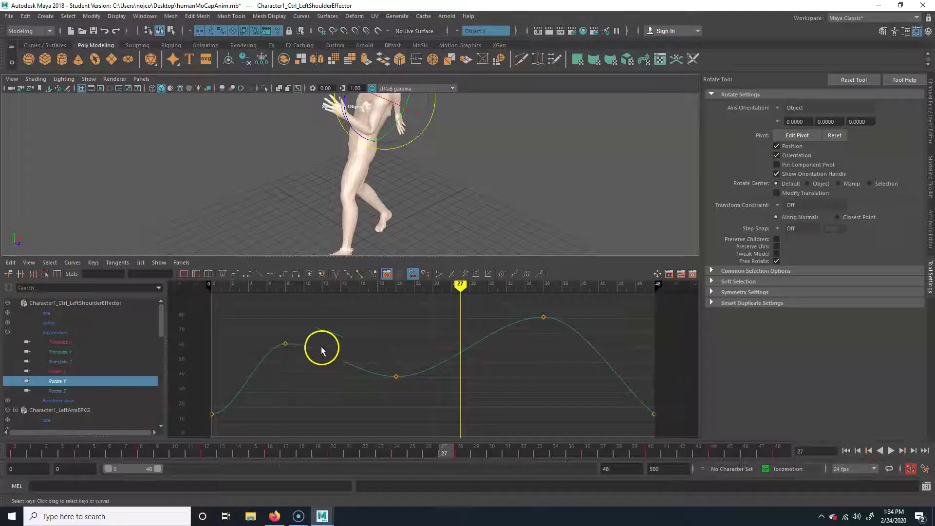
Expand the perspective view to full size and play the loop, inspecting the upper body close up and the whole character
left_click_drag(466, 150, 460, 193, "alt")
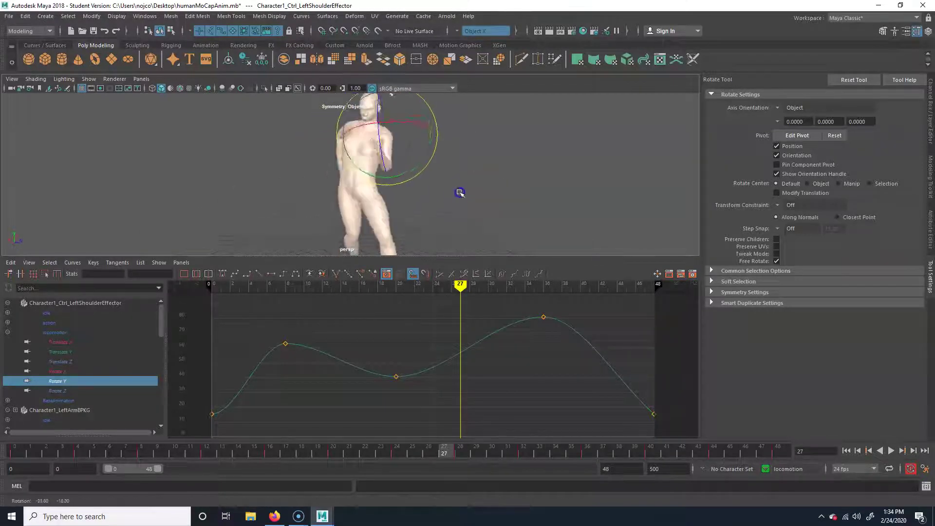
left_click_drag(416, 244, 478, 194, "alt")
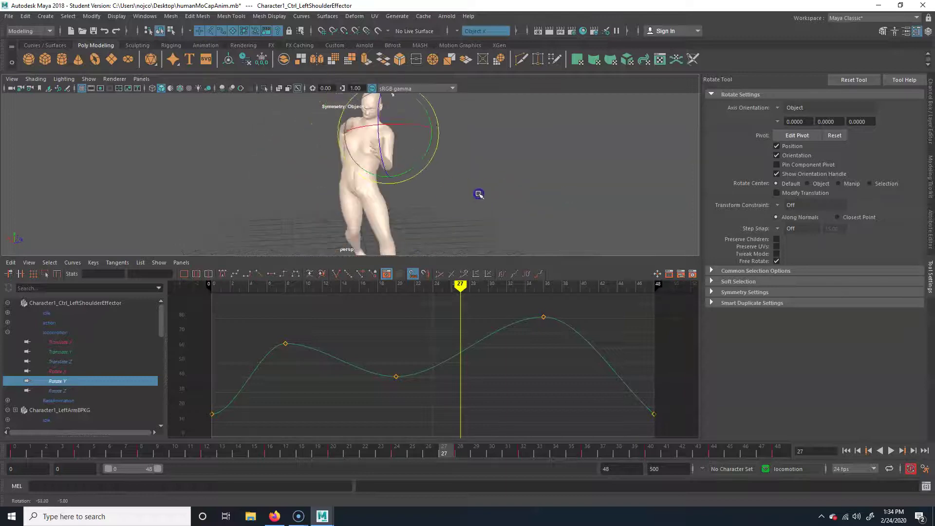
left_click_drag(651, 452, 14, 451)
left_click(891, 451)
key("space")
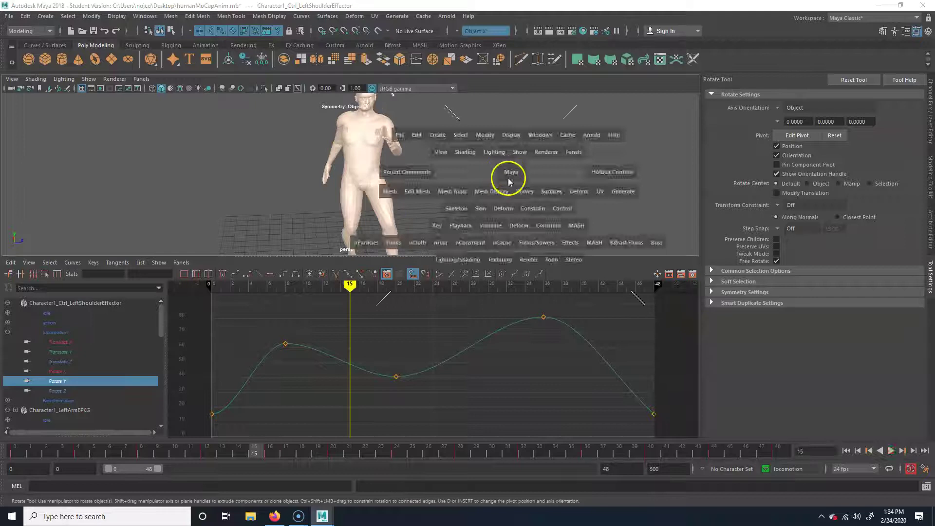
left_click_drag(448, 309, 418, 302, "alt")
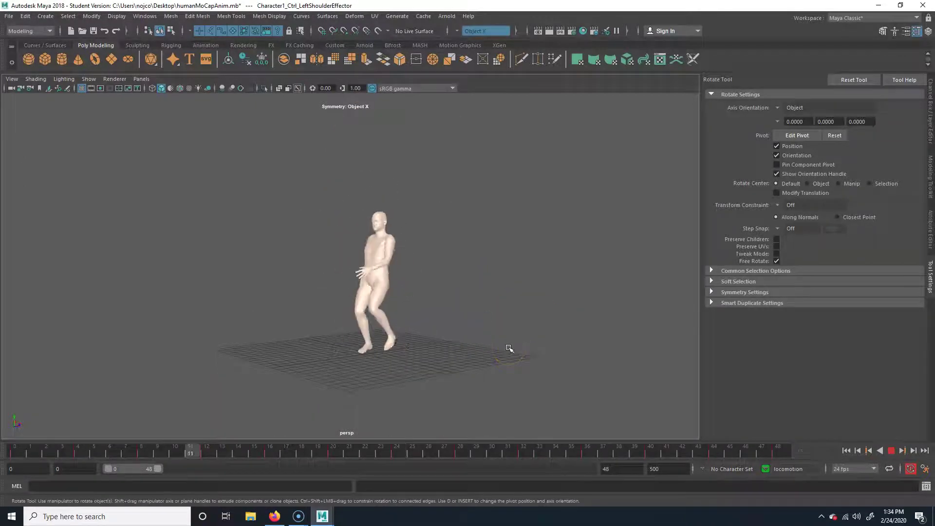
right_click_drag(435, 242, 571, 238, "alt")
middle_click_drag(571, 238, 573, 294, "alt")
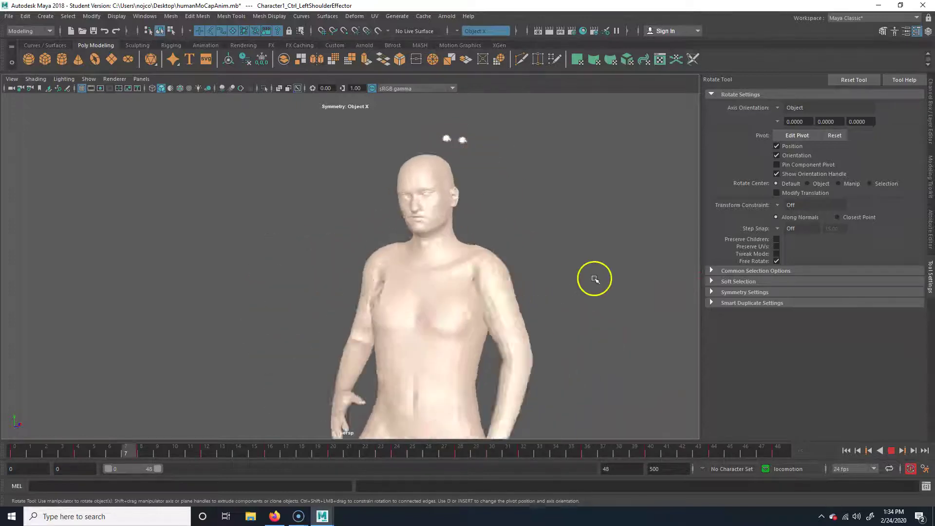
right_click_drag(599, 295, 363, 310, "alt")
middle_click_drag(364, 310, 369, 278, "alt")
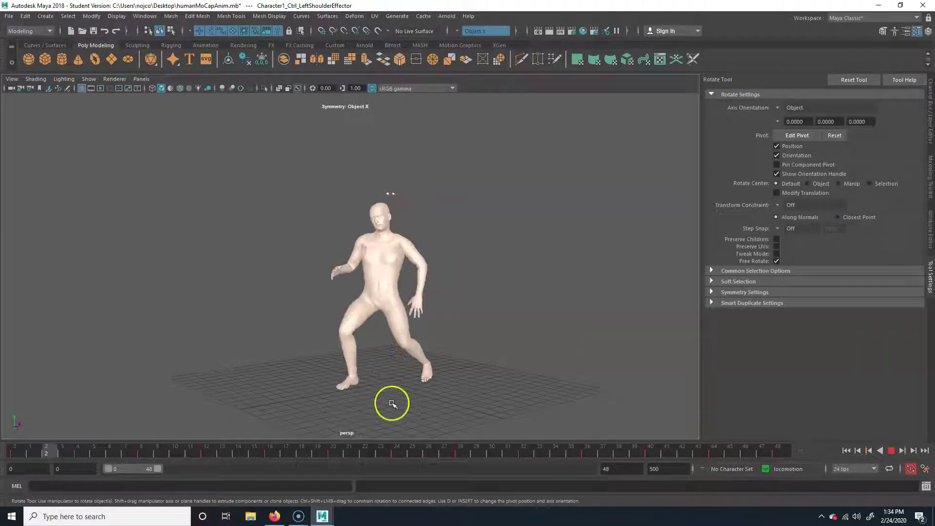
left_click(890, 450)
left_click_drag(382, 453, 166, 414)
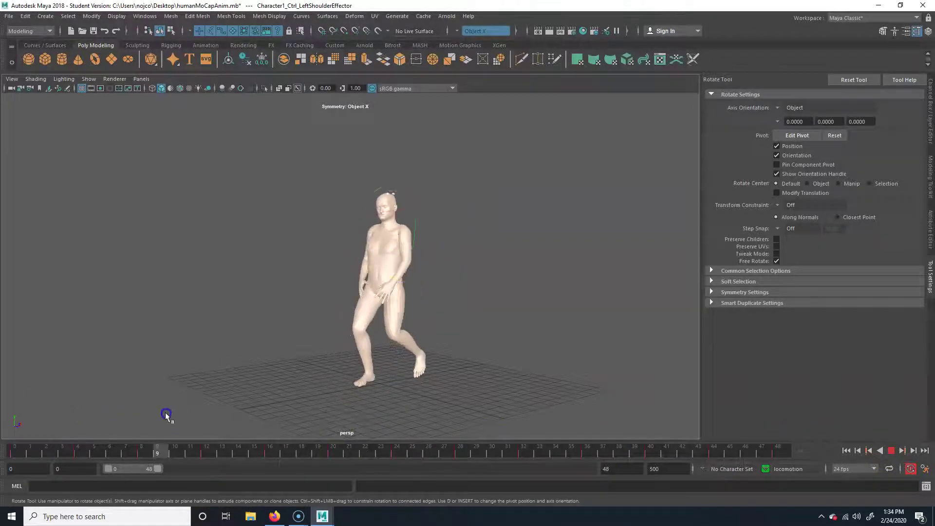
Show all object types in the perspective view again and select the left ankle control
left_click(90, 81)
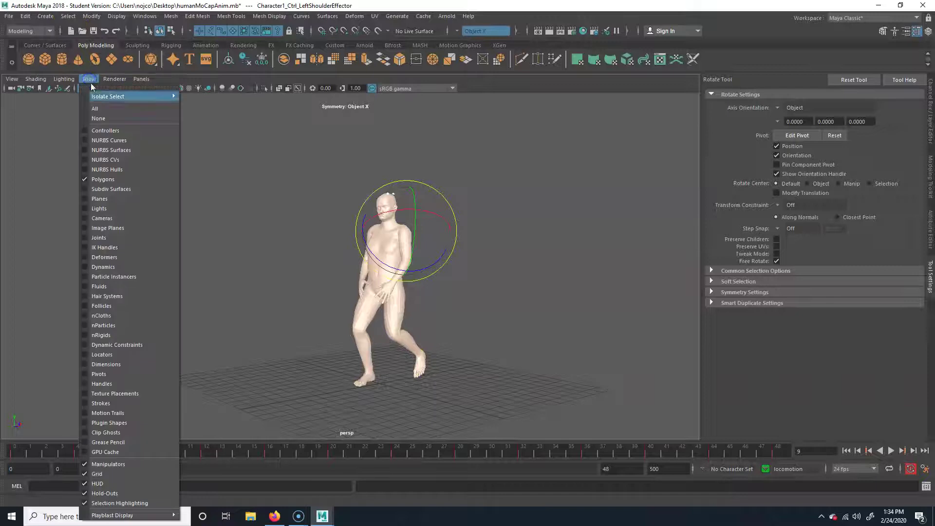
left_click(108, 103)
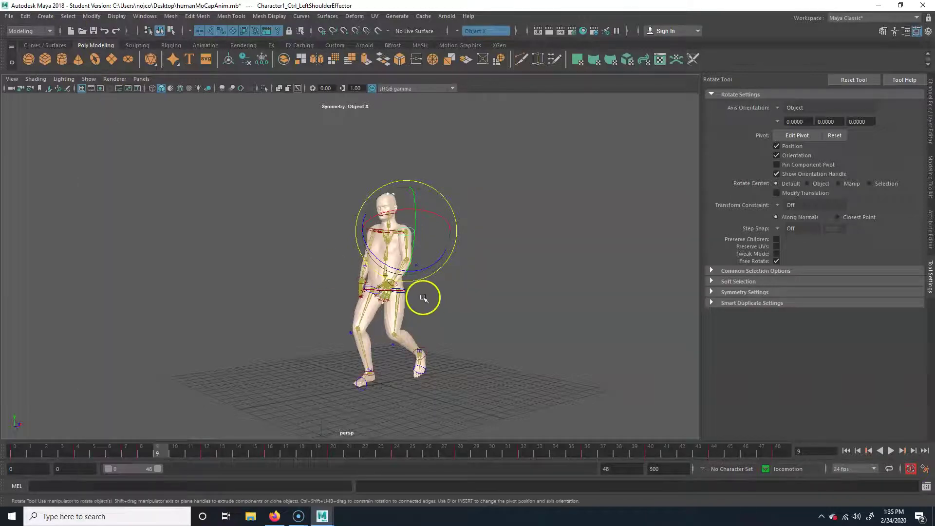
left_click(428, 353)
Return to frame 0 and examine the left foot's pose from the side close to the ground
left_click_drag(137, 448, 11, 449)
left_click_drag(452, 394, 284, 377, "alt")
scroll(433, 368, "up", 3)
middle_click_drag(438, 365, 393, 229, "alt")
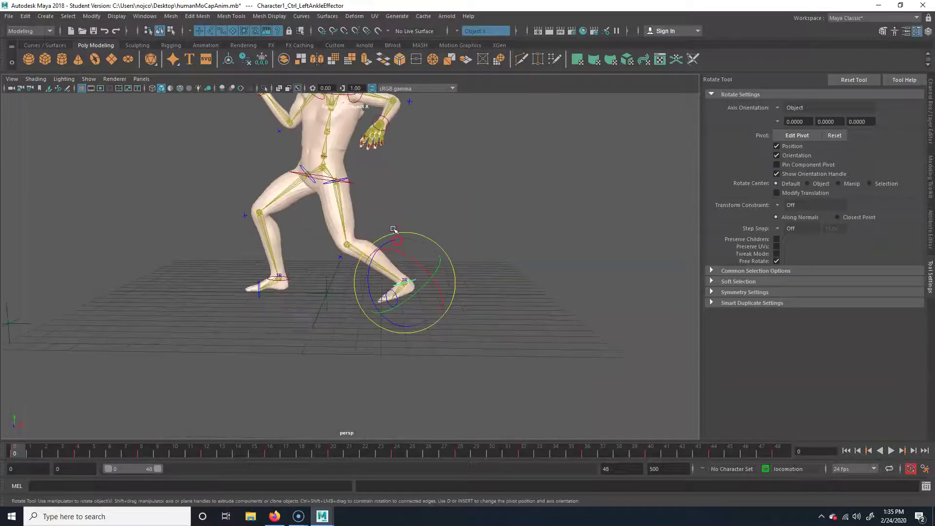
scroll(393, 229, "up", 3)
left_click_drag(393, 383, 393, 362, "alt")
left_click_drag(23, 452, 4, 452)
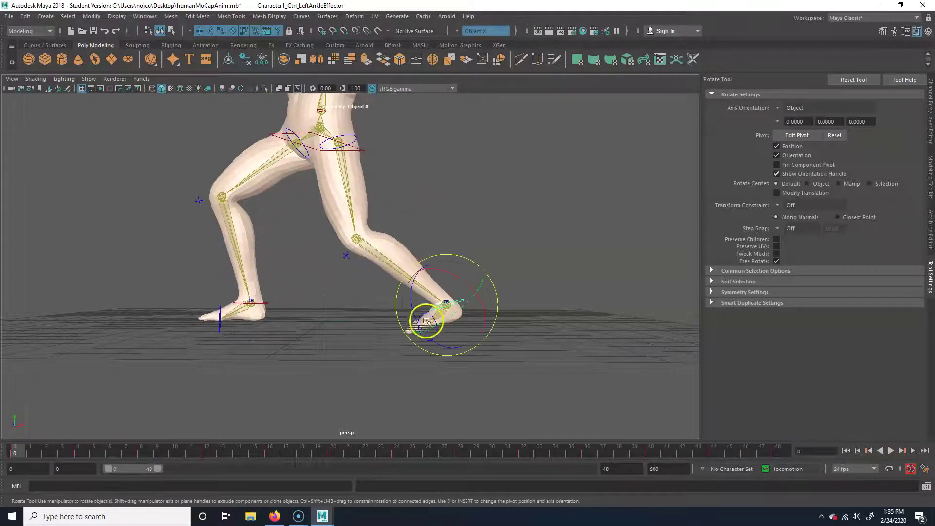
Rotate the left ankle at frame 0 to level the foot with the ground, and check the foot at frame 4
left_click_drag(405, 352, 457, 355, "alt")
left_click_drag(410, 326, 392, 315)
left_click_drag(516, 355, 411, 367, "alt")
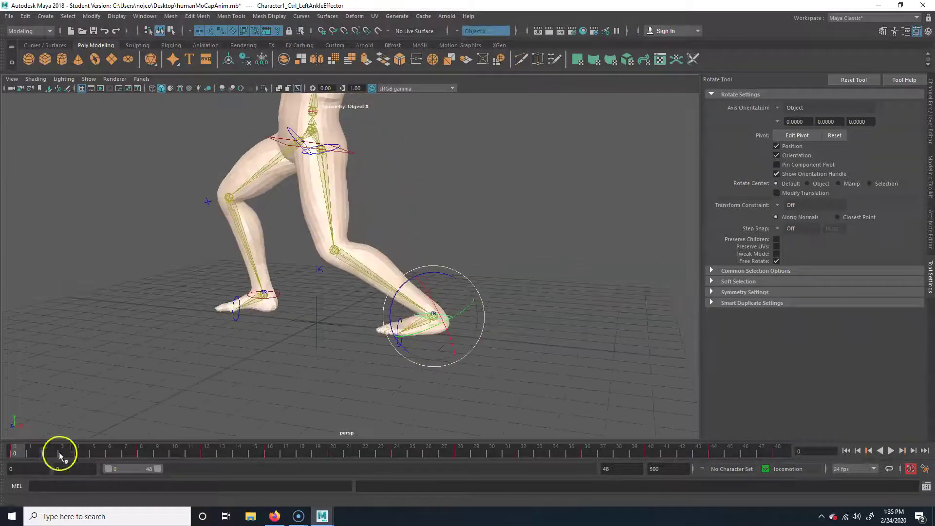
mouse_move(15, 450)
left_mouse_down()
mouse_move(152, 454)
mouse_move(82, 453)
left_mouse_up()
left_click_drag(460, 352, 497, 362)
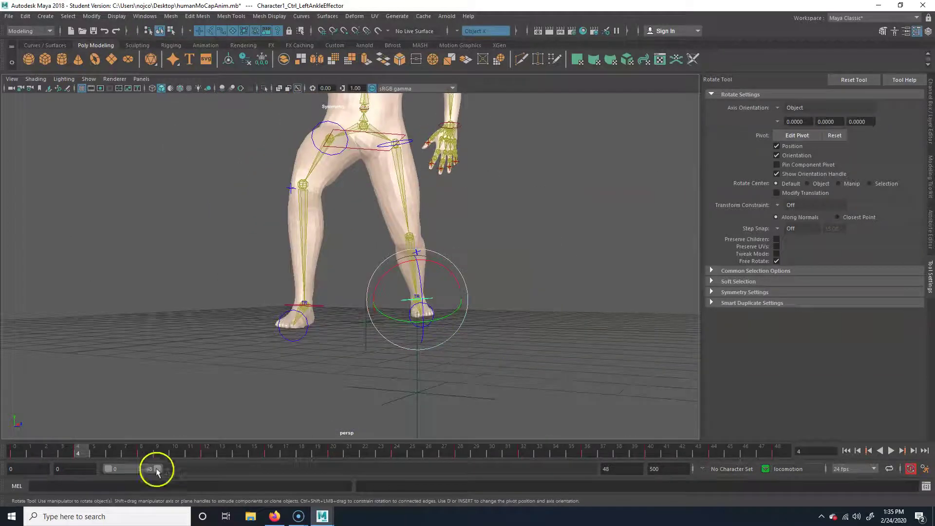
Rotate the left ankle at frame 22 so the foot lies flat on the ground and points forward
left_click_drag(78, 451, 334, 446)
left_click_drag(365, 334, 340, 343, "alt")
left_click_drag(342, 444, 371, 453)
left_click_drag(285, 292, 244, 264, "alt")
left_click_drag(240, 310, 253, 289, "alt")
left_click_drag(230, 346, 346, 340)
mouse_move(441, 265)
left_mouse_down()
mouse_move(449, 271)
mouse_move(444, 265)
left_mouse_up()
left_click_drag(490, 331, 387, 337, "alt")
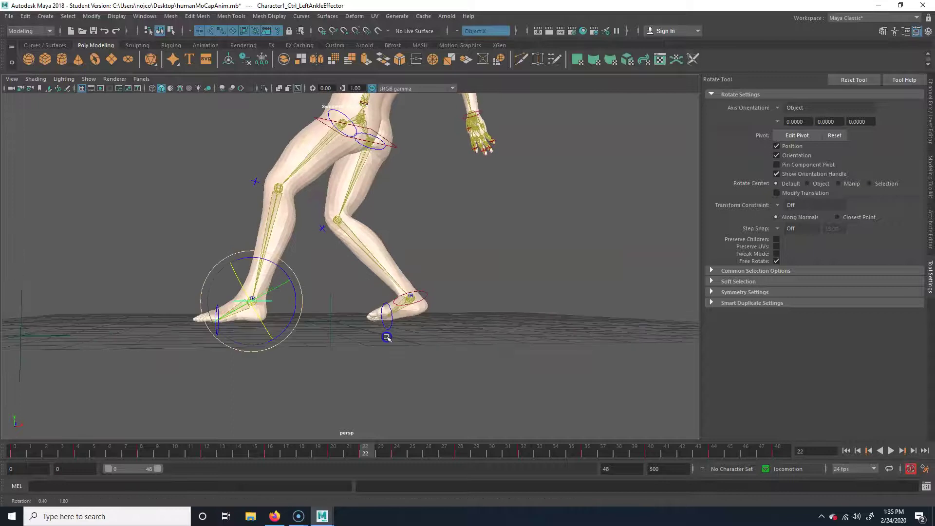
At frame 24, bring up the left ankle's locomotion curves in the Graph Editor and isolate Rotate X to inspect its spikes
left_click_drag(298, 326, 416, 483, "alt")
left_click_drag(369, 452, 398, 454)
left_click(398, 451)
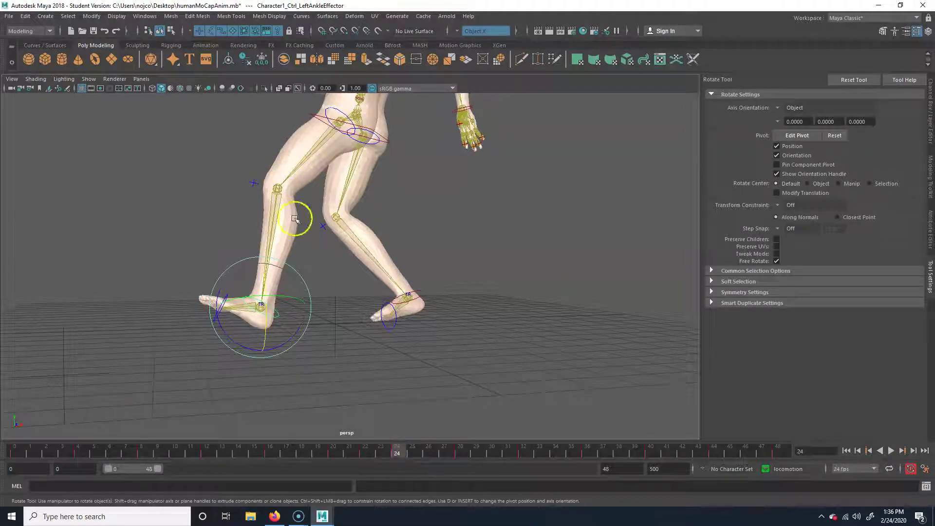
key("space")
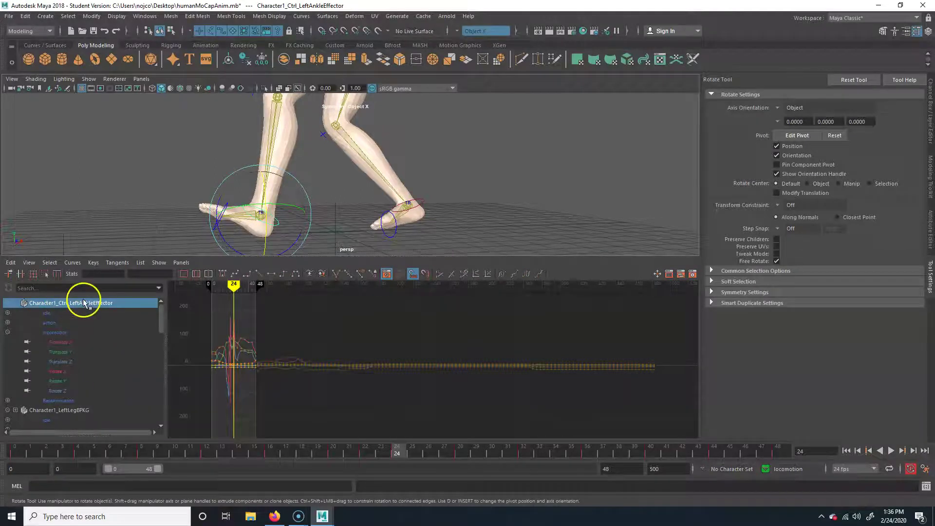
left_click(78, 331)
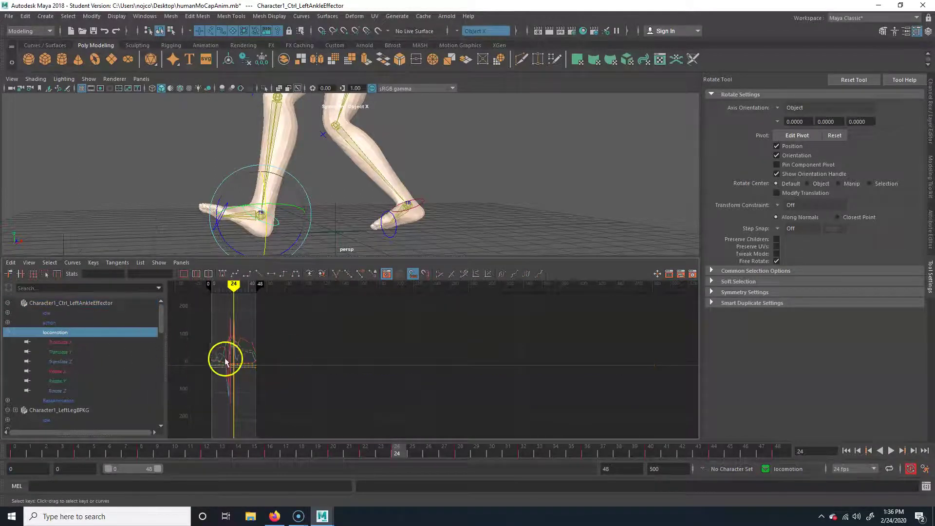
key("f")
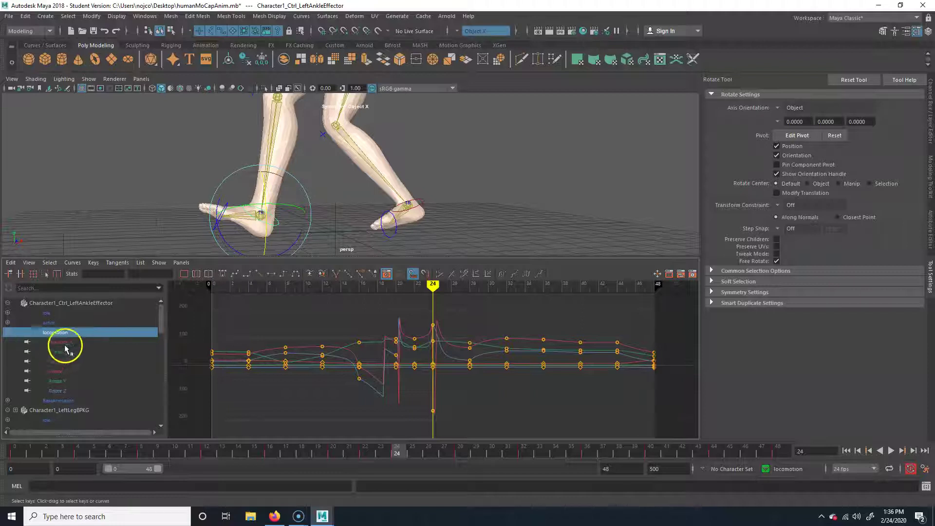
left_click(62, 371)
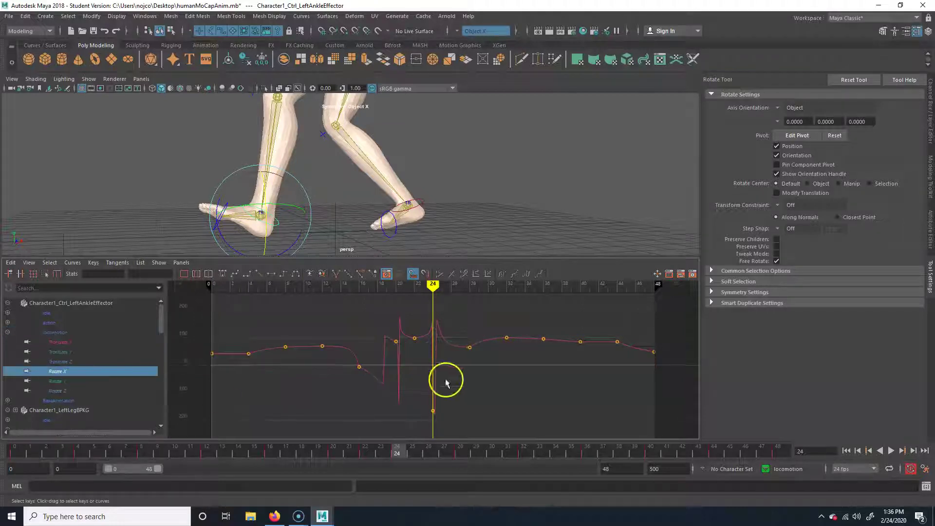
left_click_drag(402, 353, 472, 307)
left_click(435, 354)
left_click_drag(456, 363, 476, 327)
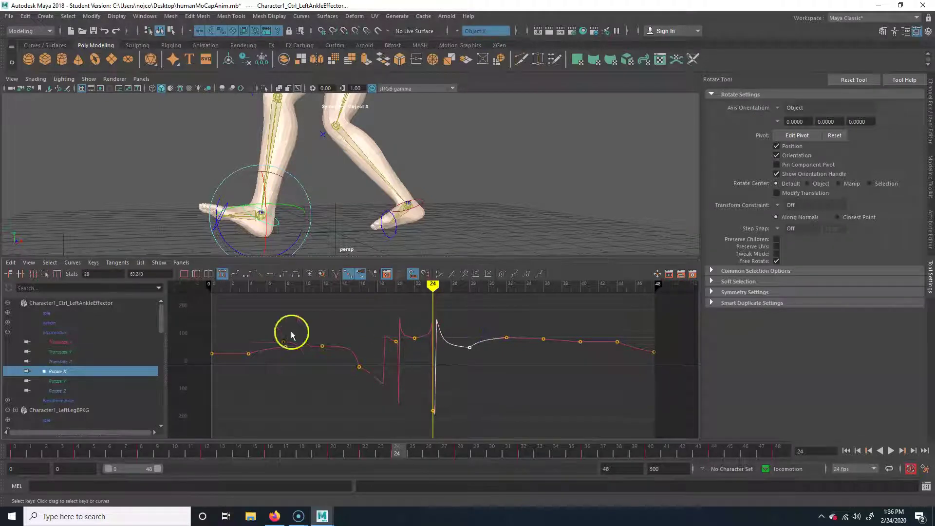
Apply the Euler Filter to the left ankle's Rotate X, Y and Z curves on the locomotion layer
left_click(65, 362)
left_click(68, 371)
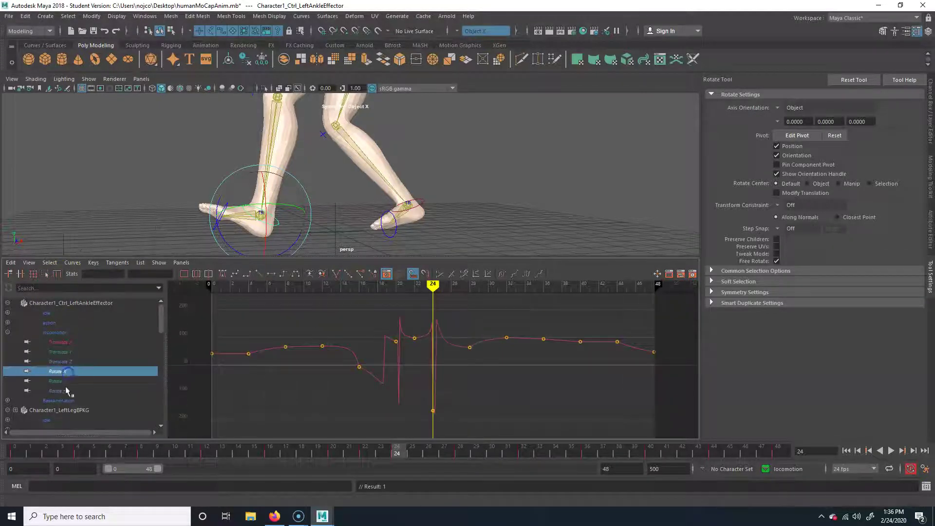
left_click(67, 391, "shift")
left_click(72, 262)
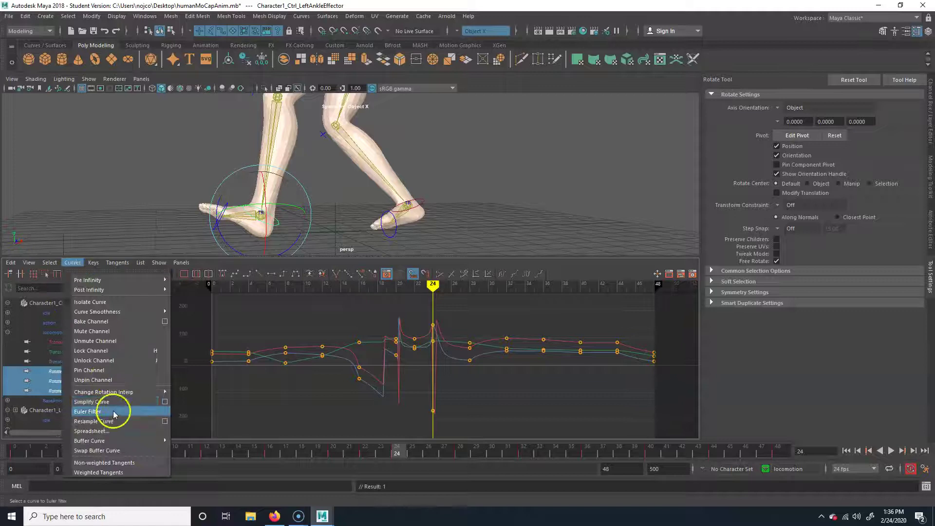
mouse_move(136, 392)
left_click(200, 402)
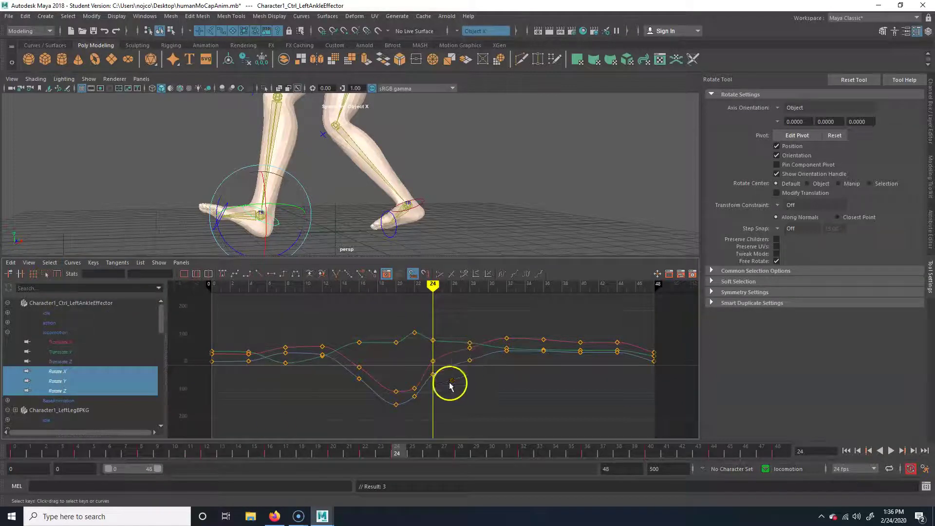
Delete the left ankle's rotation keys at frame 24 and check the motion up to frame 28
left_click_drag(397, 449, 366, 449)
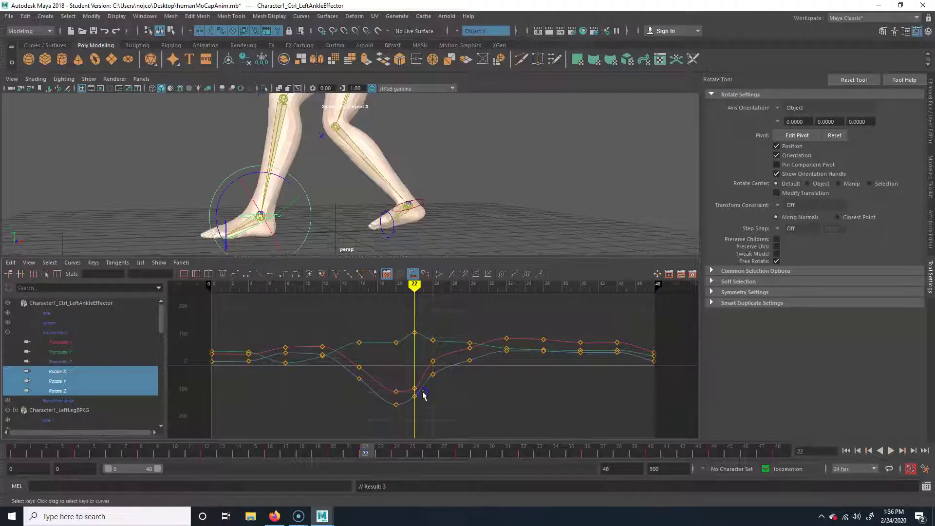
left_click_drag(447, 328, 448, 329)
key("Delete")
left_click_drag(371, 454, 460, 454)
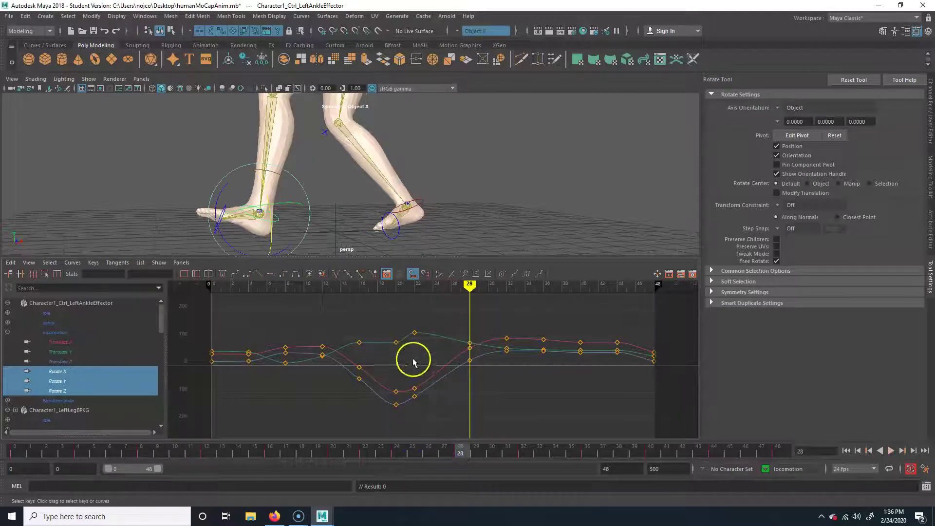
Rotate the left ankle at frame 28 so the raised foot lies flat on the ground
left_click_drag(403, 454, 460, 454)
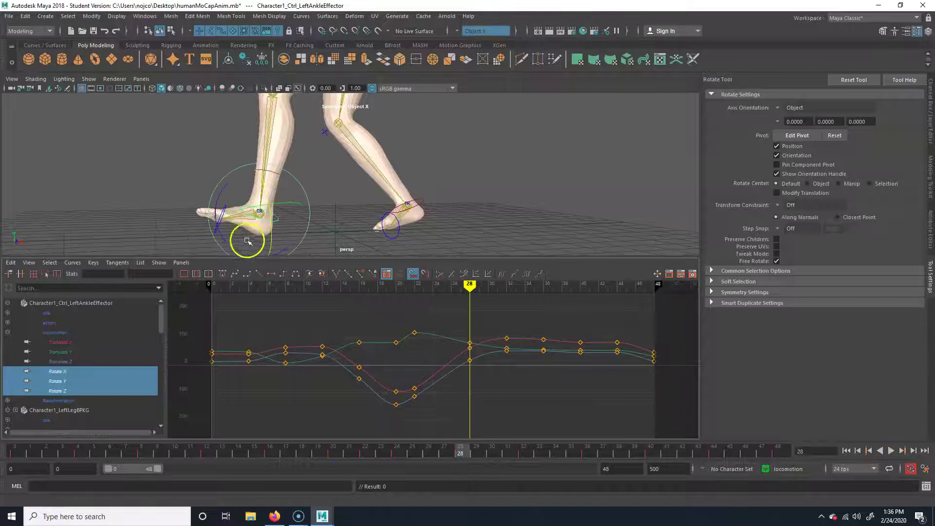
left_click_drag(247, 240, 328, 240, "alt")
left_click_drag(412, 220, 356, 219)
Carry the left ankle's rotation from frame 28 over to frame 32 and key only Rotate X, Y and Z there
left_click_drag(455, 449, 523, 454)
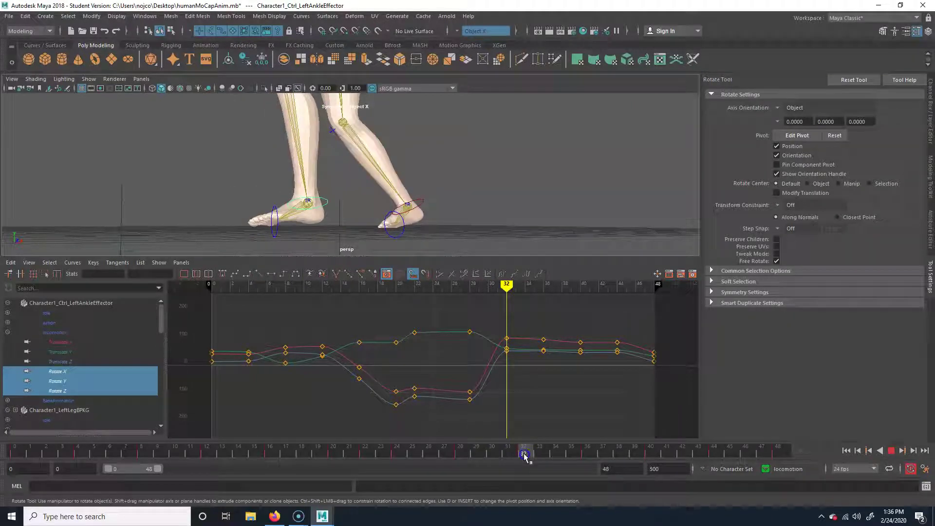
left_click(463, 454)
left_click_drag(461, 454, 523, 463)
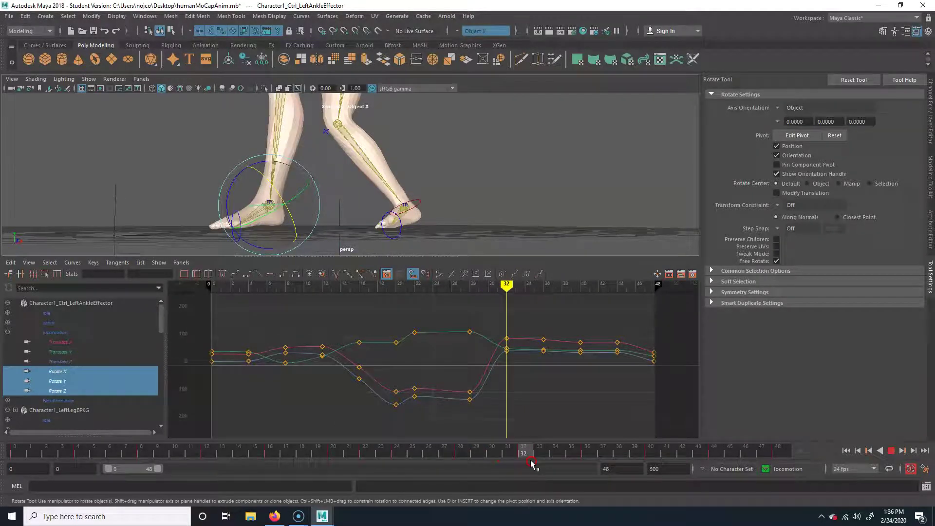
right_click(530, 454)
mouse_move(594, 345)
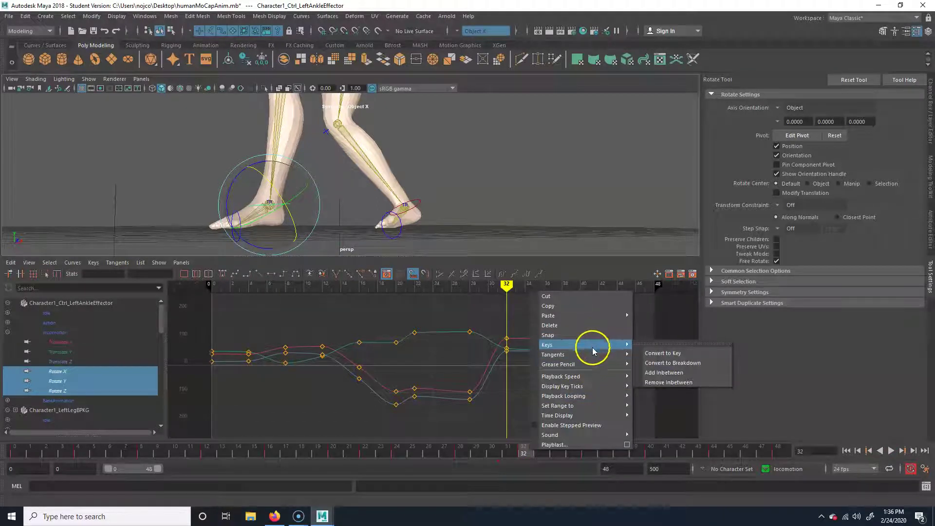
left_click(781, 16)
left_click(931, 97)
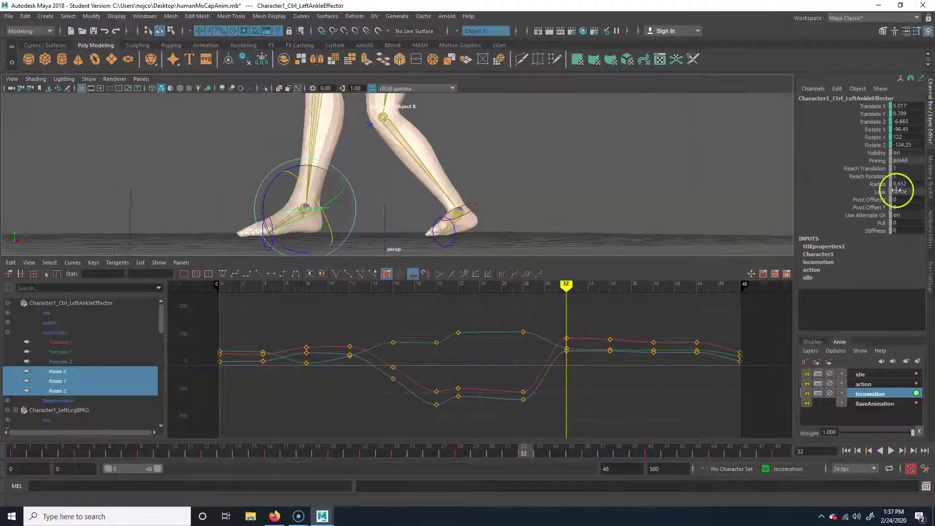
mouse_move(507, 453)
left_mouse_down()
mouse_move(449, 450)
mouse_move(524, 454)
left_mouse_up()
left_click_drag(874, 130, 876, 146)
right_click(874, 142)
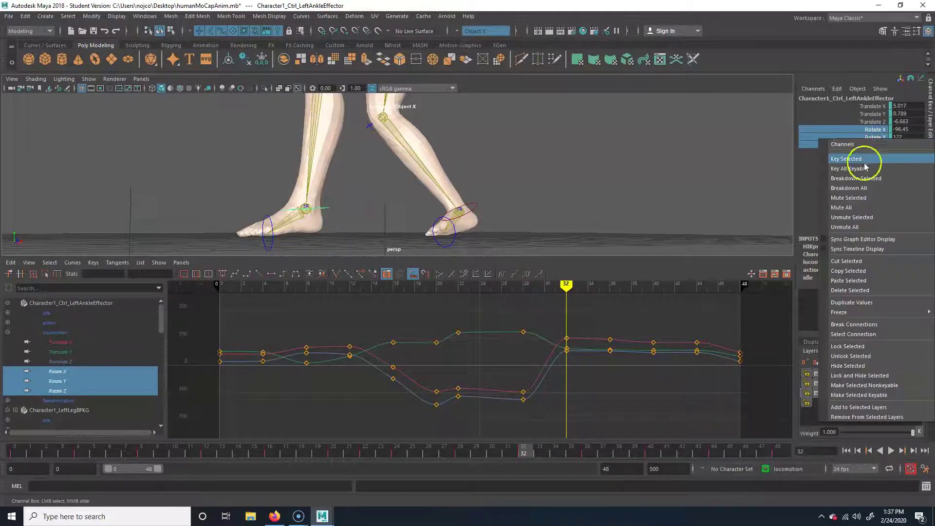
left_click(860, 157)
Try the Euler Filter on the left ankle's rotation curves at frame 36 and undo it
left_click_drag(523, 452, 588, 449)
left_click(456, 363)
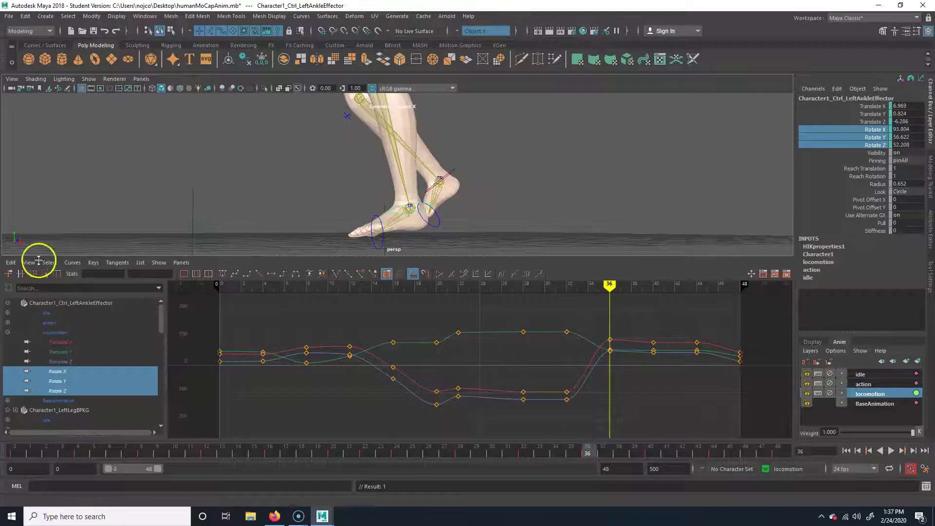
left_click(72, 263)
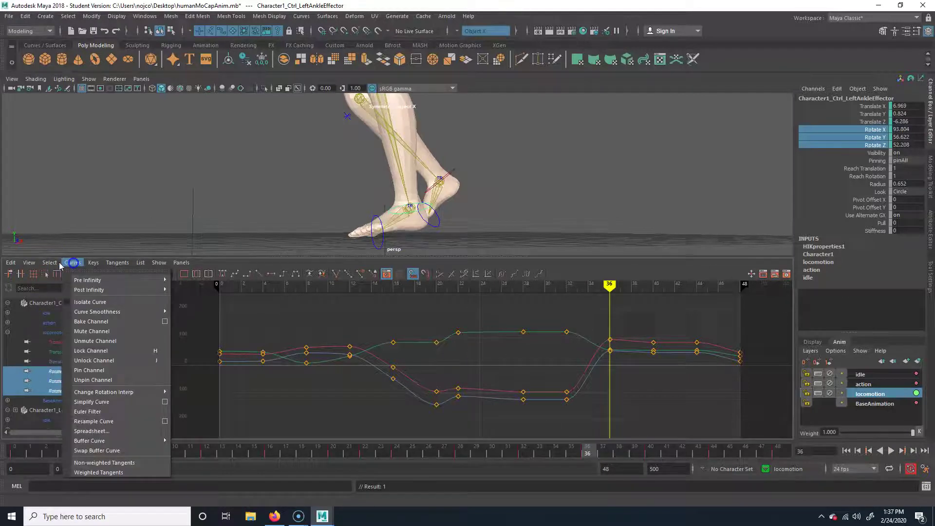
left_click(119, 402)
key("ctrl+z")
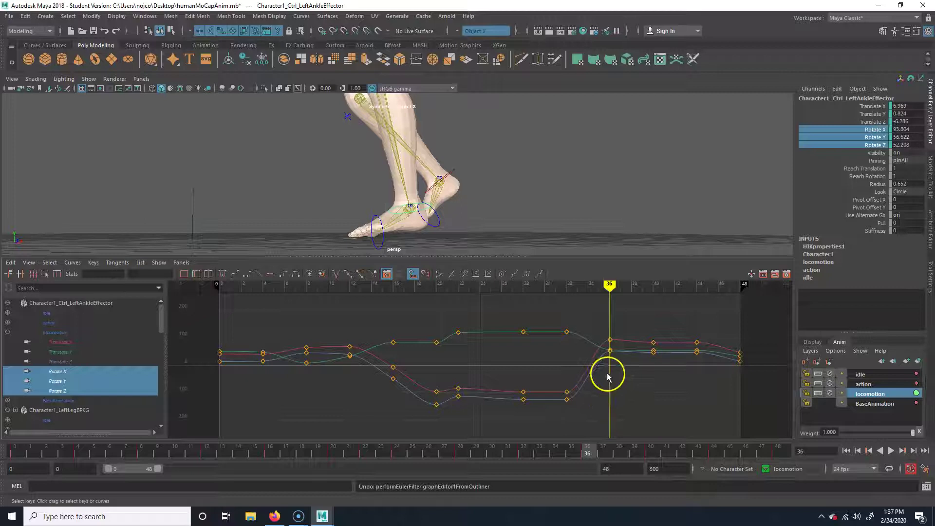
Compare the left foot at frames 32 and 36 from the front, and run the Euler Filter again on its rotation curves
mouse_move(587, 451)
left_mouse_down()
mouse_move(527, 457)
mouse_move(589, 451)
left_mouse_up()
left_click_drag(466, 235, 476, 217, "alt")
left_click(524, 452)
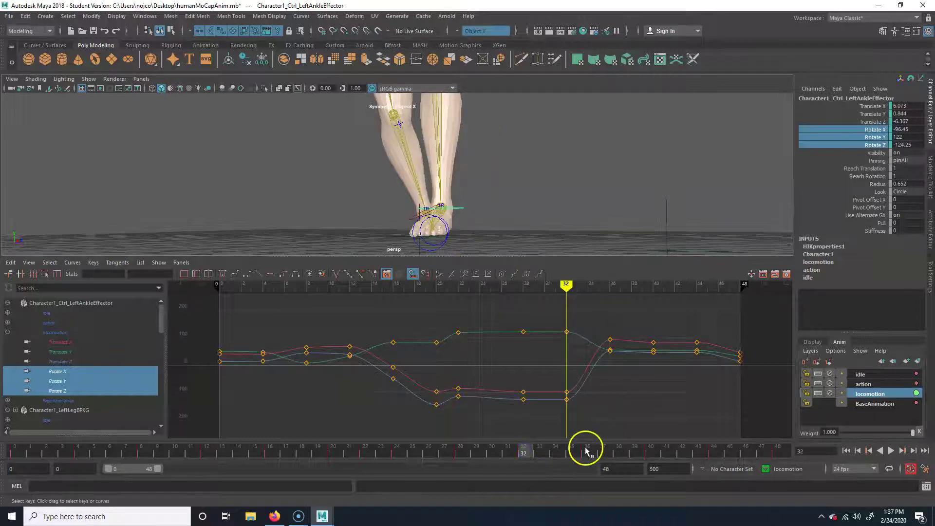
left_click(587, 452)
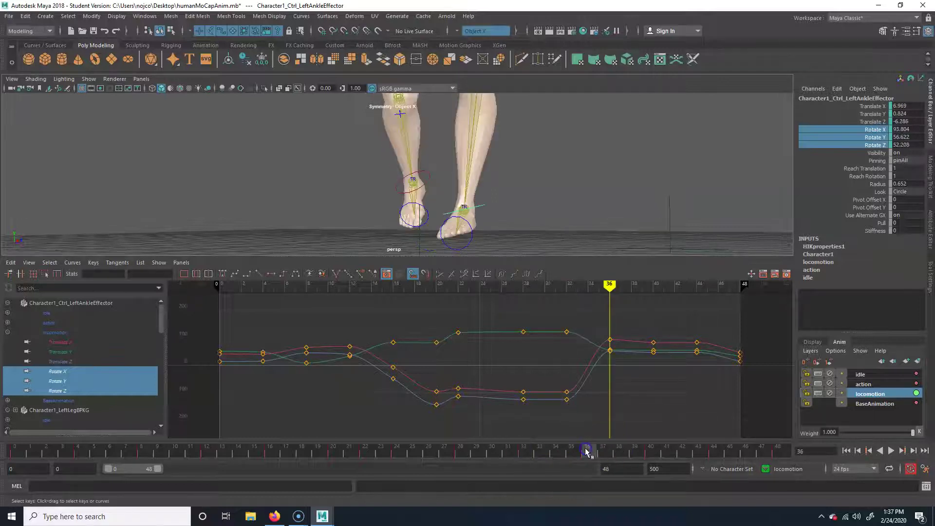
left_click(524, 453)
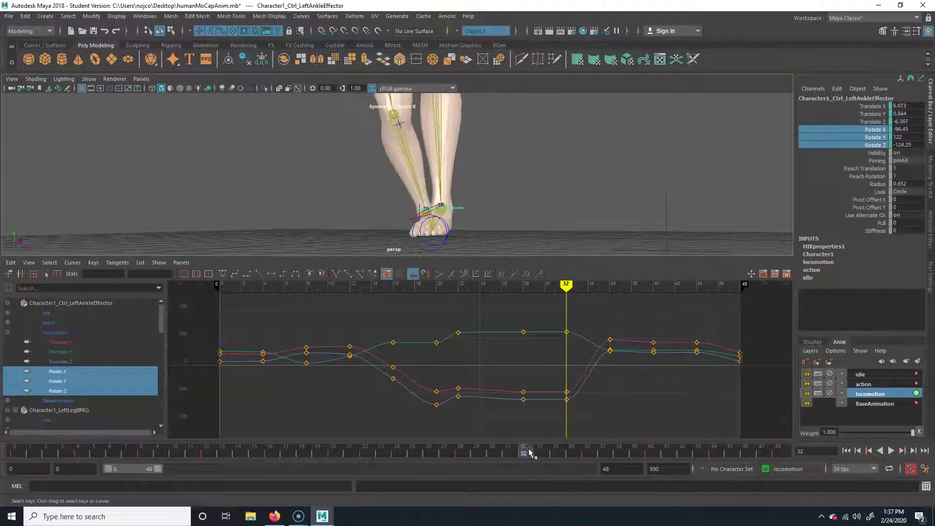
left_click_drag(530, 453, 588, 455)
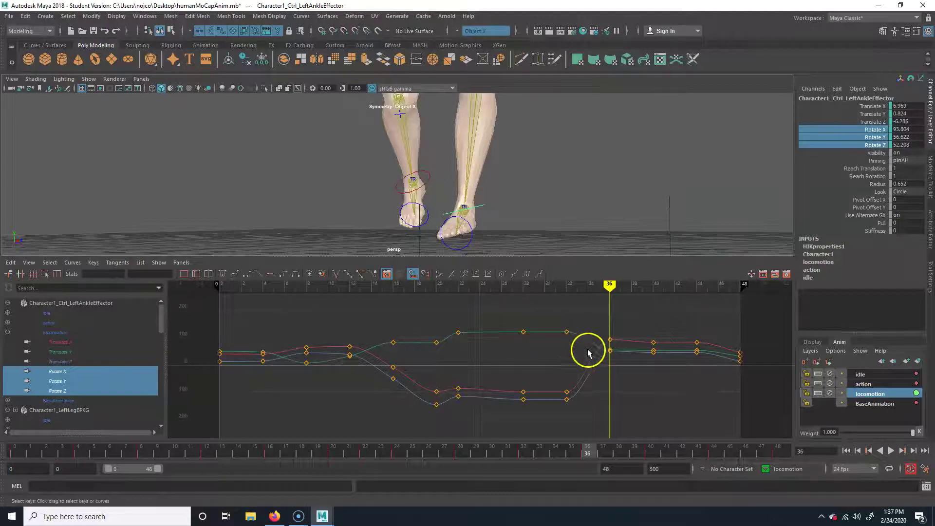
left_click(72, 262)
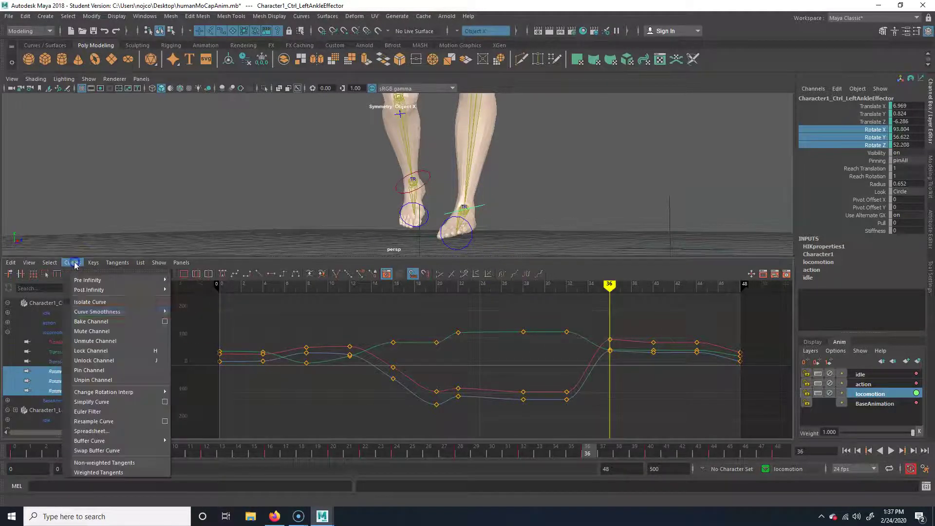
left_click(115, 413)
Rotate the left ankle at frame 44 to about 73.5, 56.3, 47.7 so the foot faces forward on the ground
left_click_drag(562, 452, 715, 458)
left_click_drag(497, 220, 512, 226, "alt")
key("e")
left_click_drag(509, 180, 515, 190)
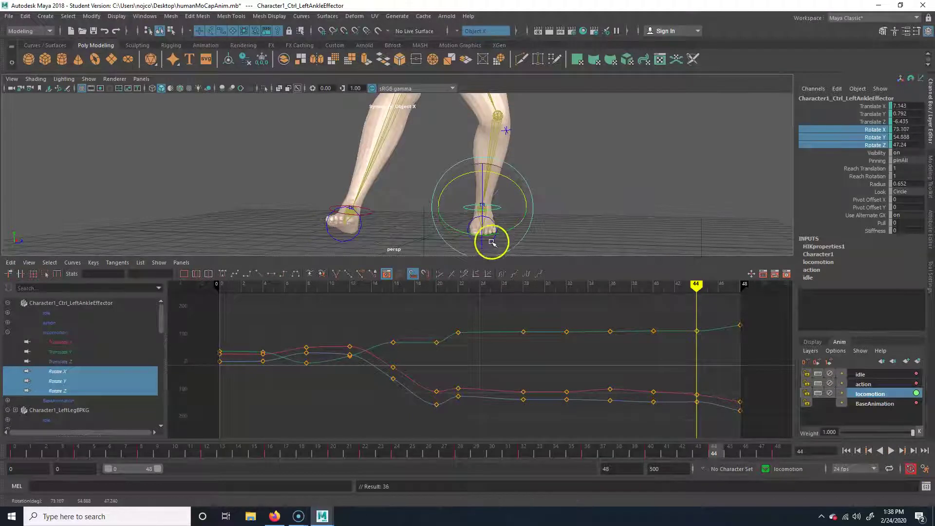
left_click_drag(489, 244, 490, 244)
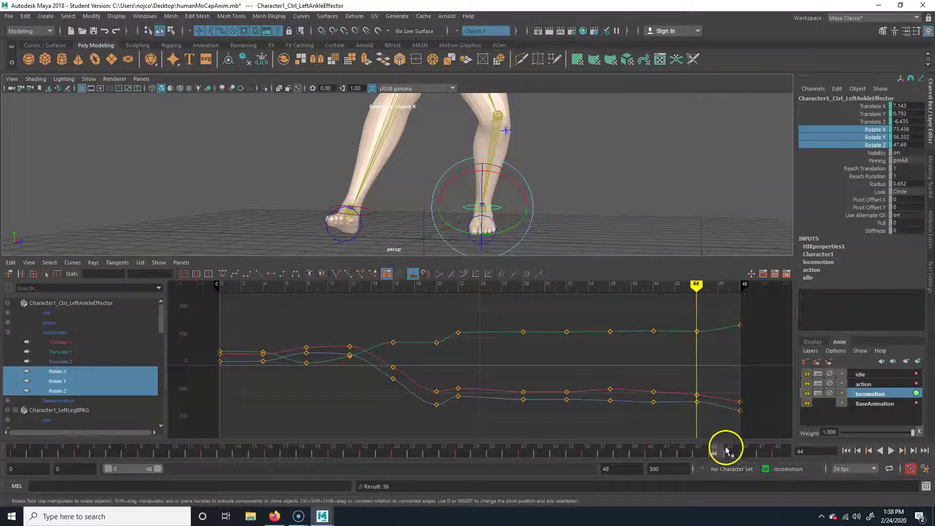
Copy the left ankle's frame 0 rotation to frame 48 and key it there so the loop's ends match
left_click_drag(746, 452, 798, 460)
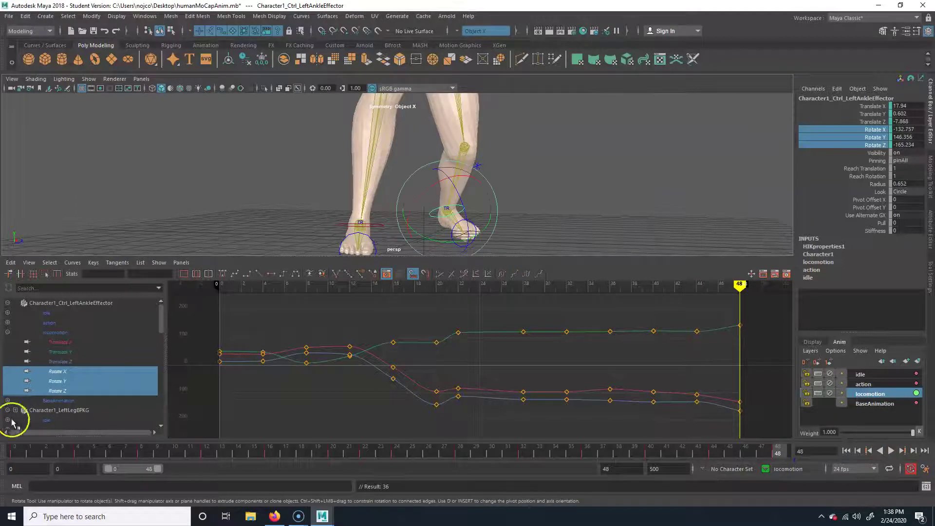
left_click(17, 455)
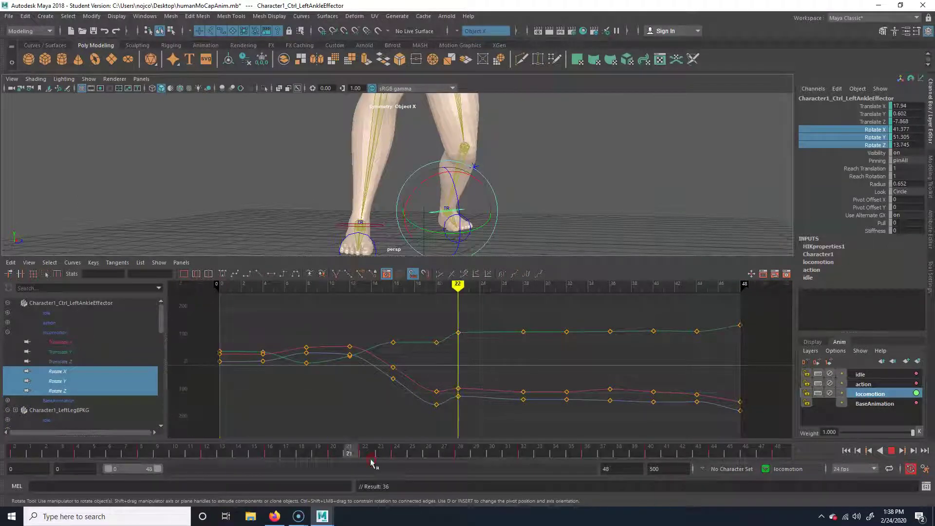
mouse_move(371, 462)
left_mouse_down()
mouse_move(798, 440)
mouse_move(15, 415)
left_mouse_up()
key("s")
Expand the perspective view to full size and play the loop, reviewing the left foot's motion from the side and front
left_click_drag(607, 242, 526, 236, "alt")
key("space")
left_click(891, 451)
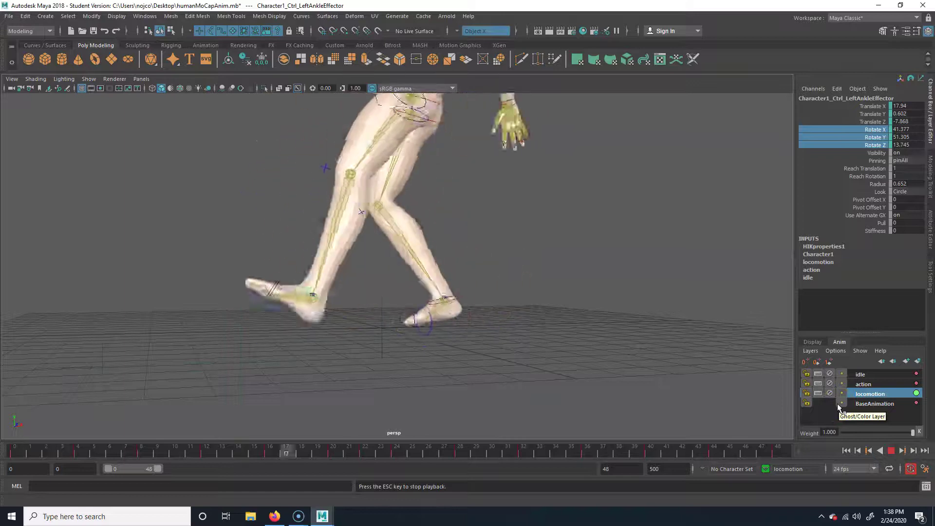
left_click_drag(404, 348, 414, 320, "alt")
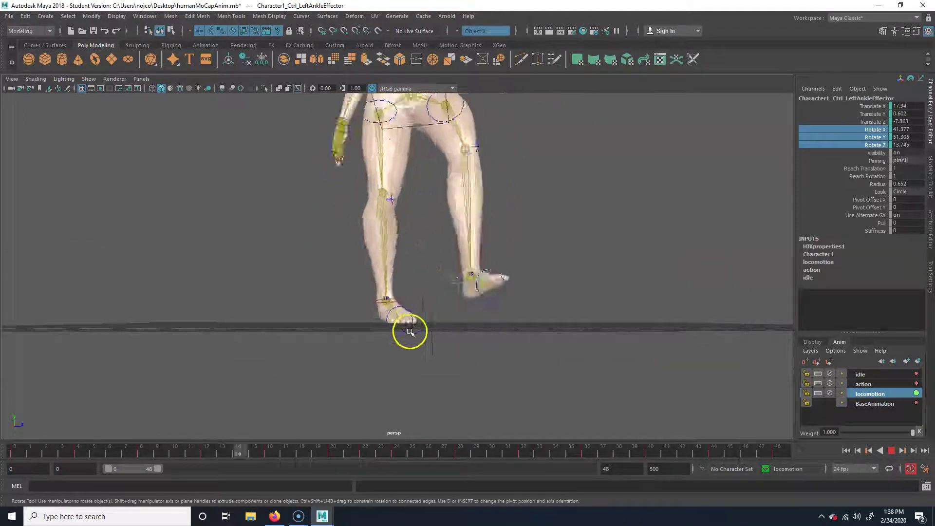
left_click_drag(482, 350, 487, 359, "alt")
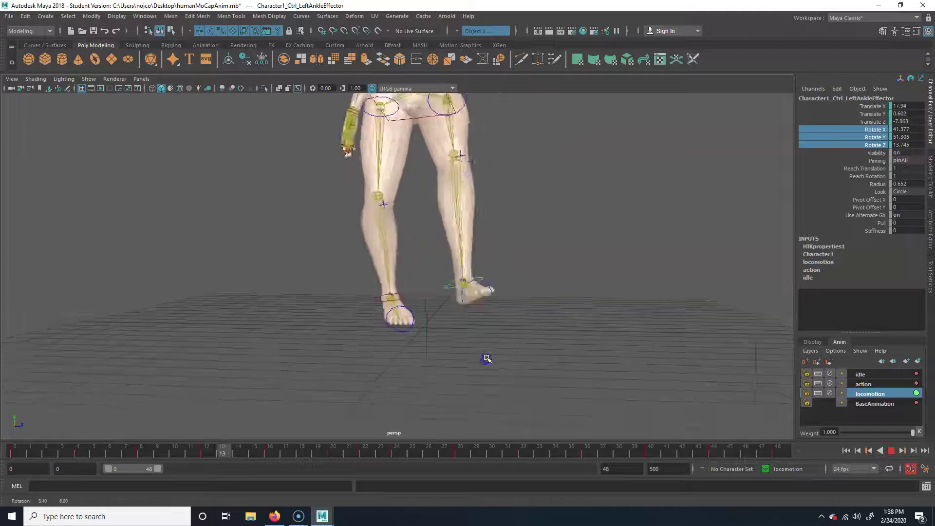
Review the whole body and both feet in the playing loop, and return to frame 0
right_click_drag(579, 298, 436, 309, "alt")
middle_click_drag(494, 283, 507, 327, "alt")
right_click_drag(566, 322, 506, 329, "alt")
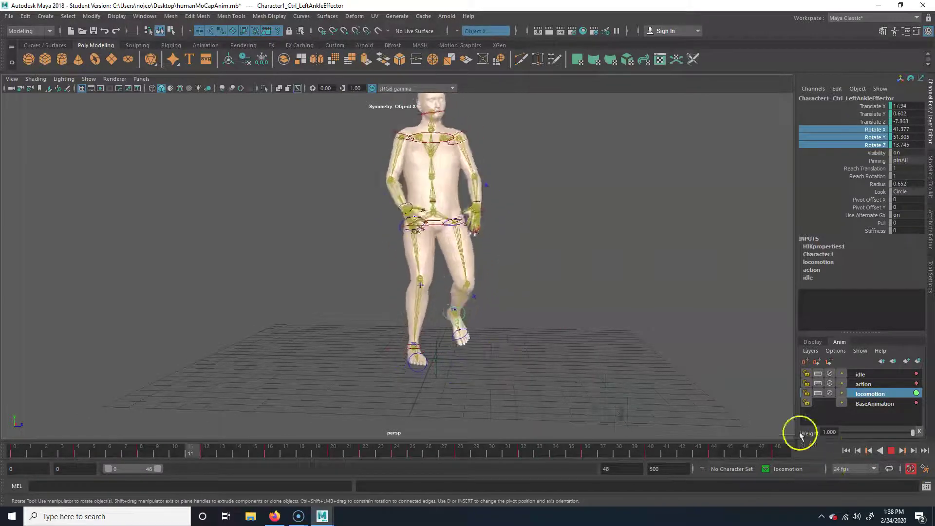
left_click(891, 450)
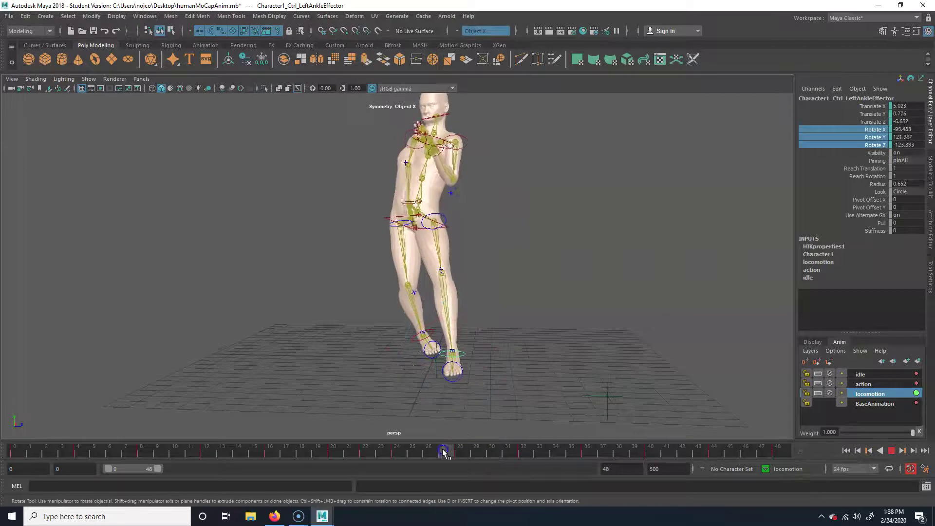
left_click_drag(101, 436, 14, 450)
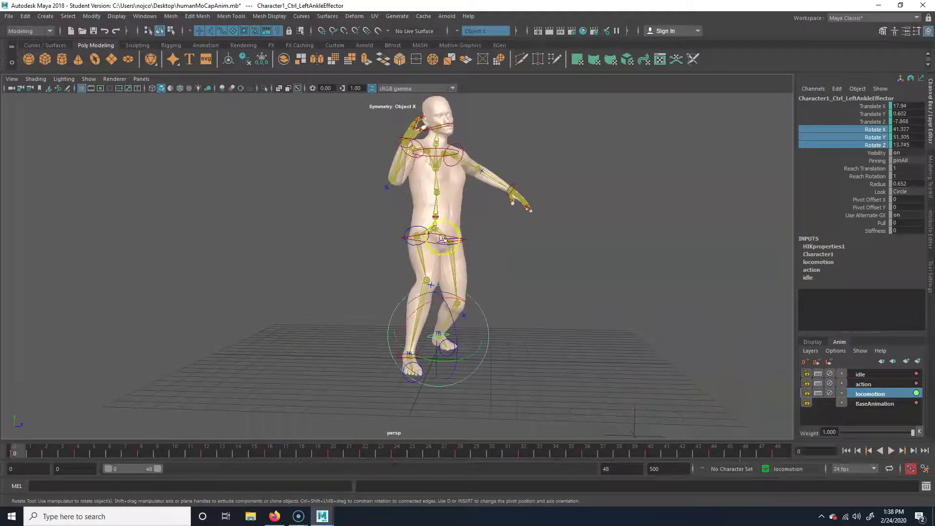
Select both ankle effectors at frame 0 and show their animation curves in the Graph Editor
left_click(466, 239)
mouse_move(529, 249)
left_mouse_down("alt")
mouse_move(520, 269)
mouse_move(521, 260)
left_mouse_up("alt")
key("w")
left_click_drag(465, 305, 464, 340, "alt")
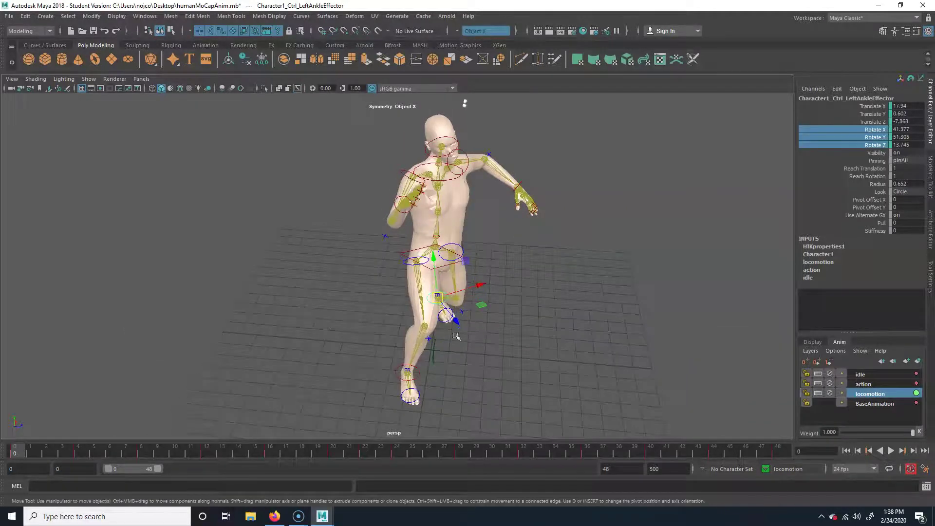
left_click_drag(467, 283, 437, 320, "alt")
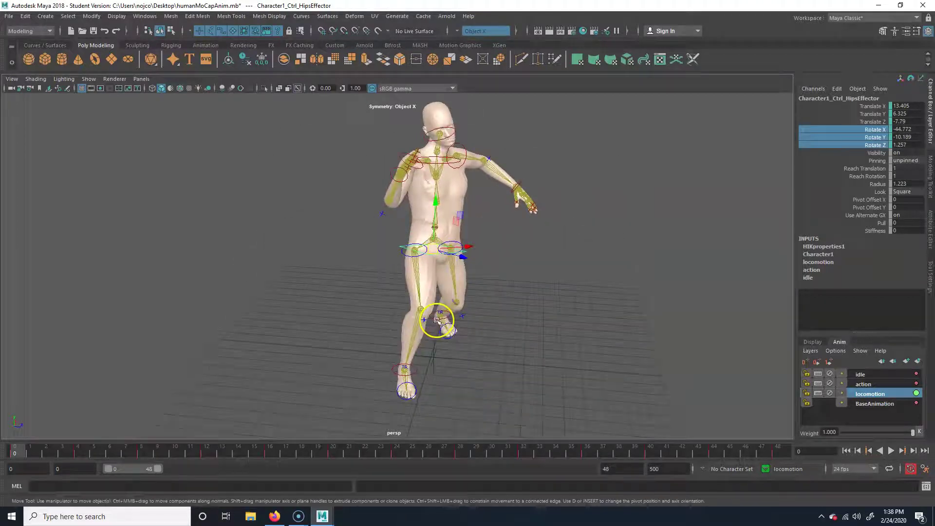
left_click(394, 370, "shift")
left_click_drag(452, 367, 491, 353, "alt")
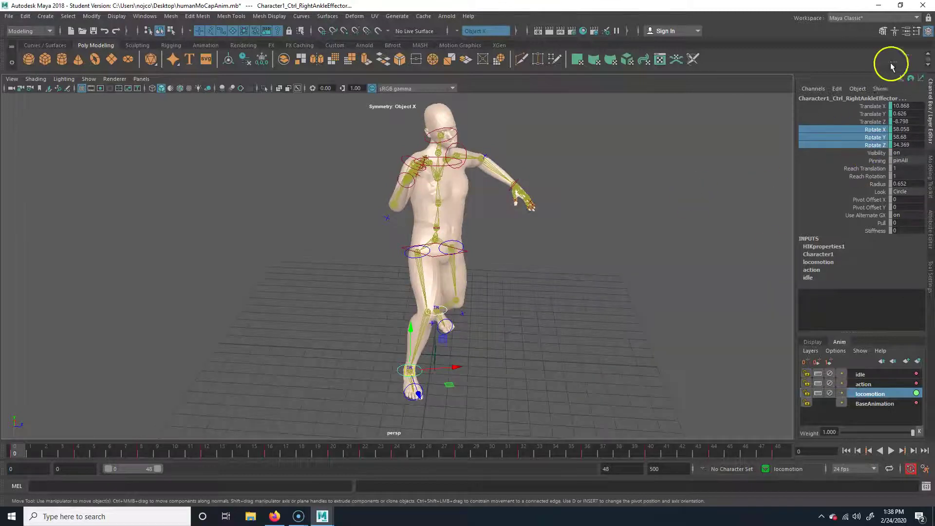
key("space")
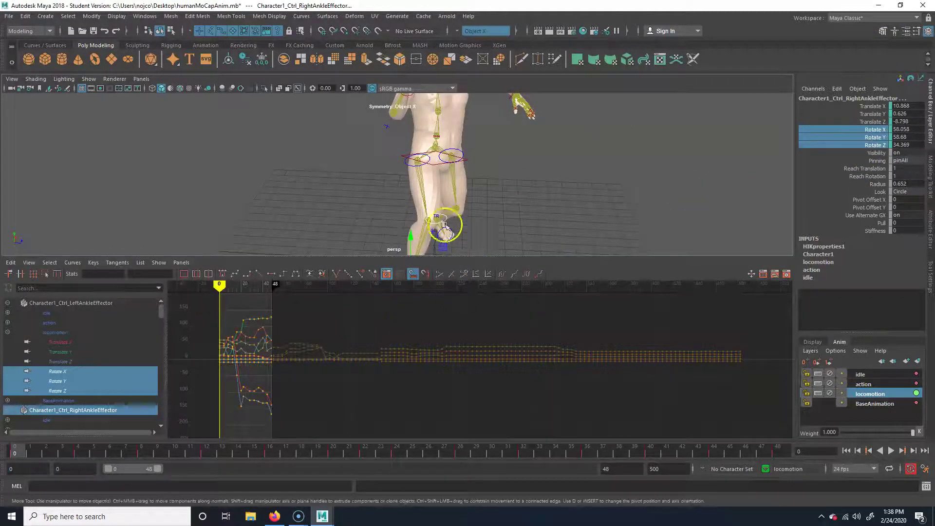
left_click_drag(473, 215, 452, 240, "alt")
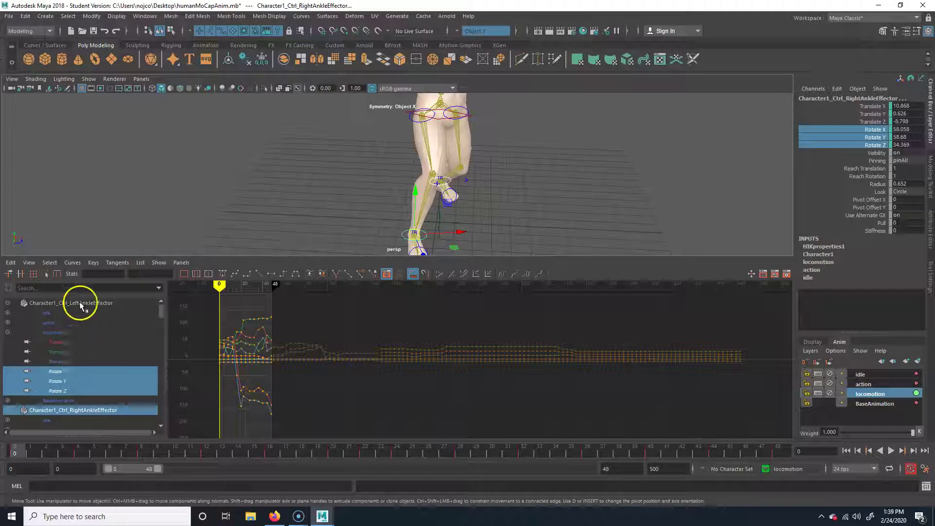
Try to shift all keys of both ankles' Translate X curves on the locomotion layer slightly upward
left_click(64, 342)
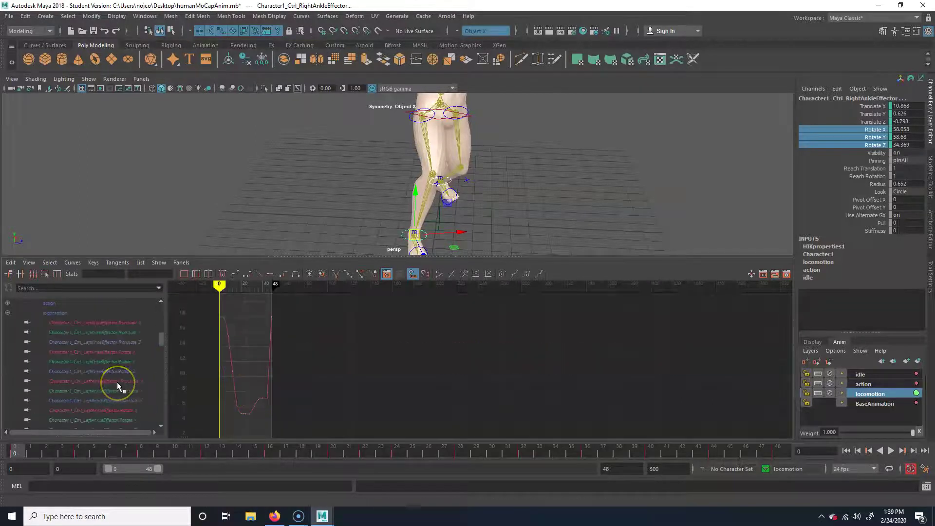
scroll(69, 365, "down", 3)
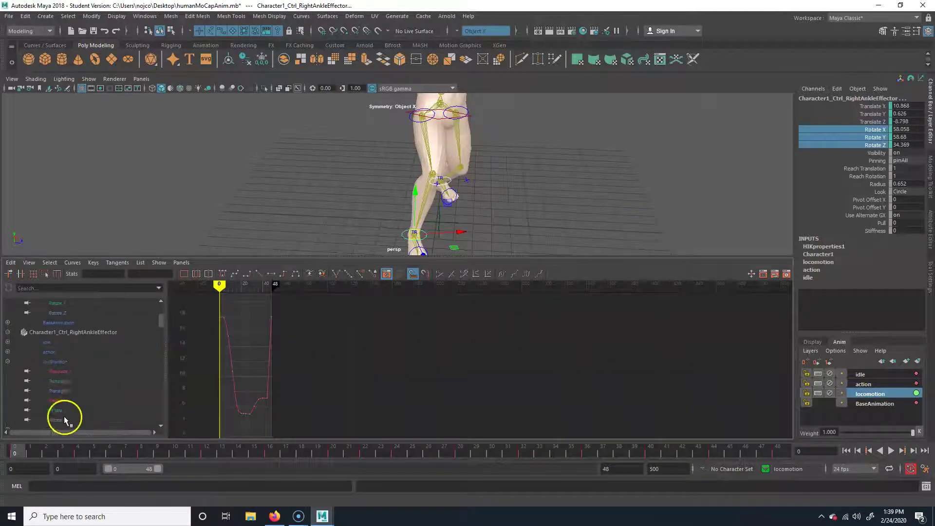
left_click(63, 372)
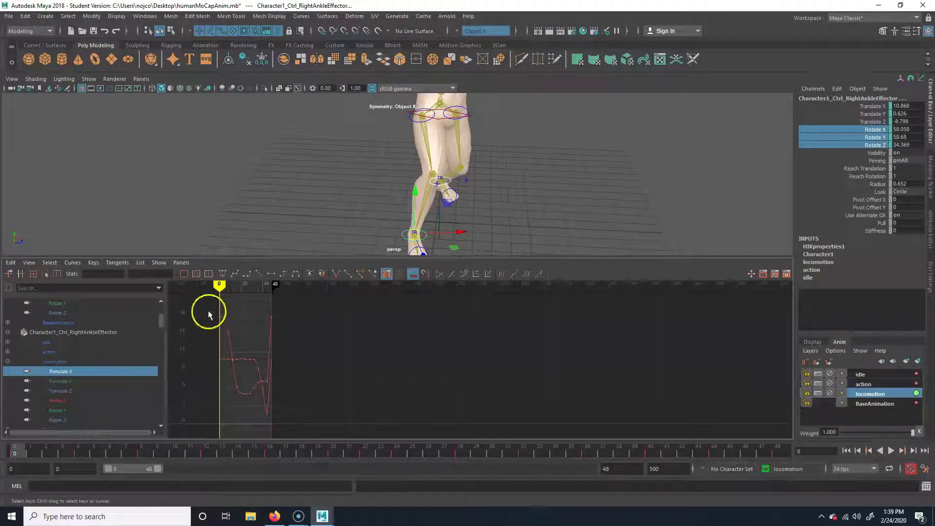
left_click_drag(285, 386, 287, 387)
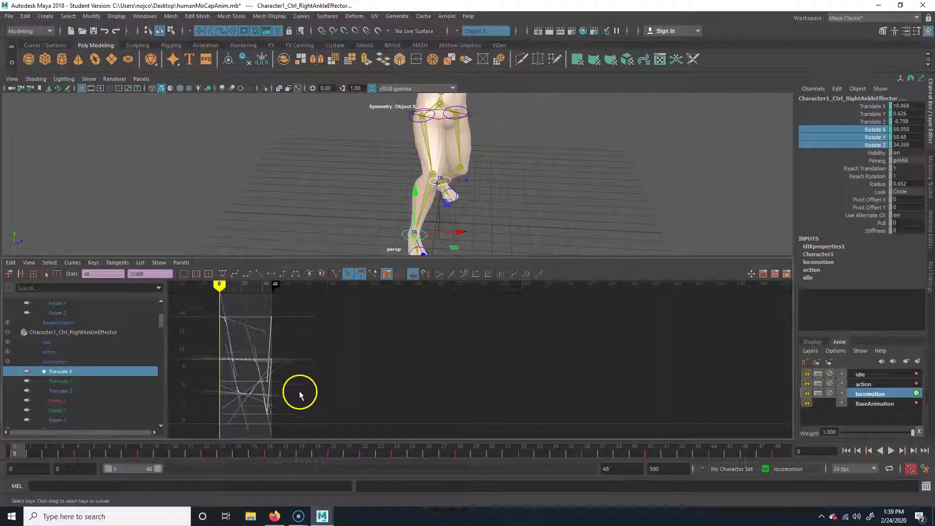
mouse_move(300, 396)
middle_mouse_down()
mouse_move(299, 382)
mouse_move(296, 403)
mouse_move(301, 392)
middle_mouse_up()
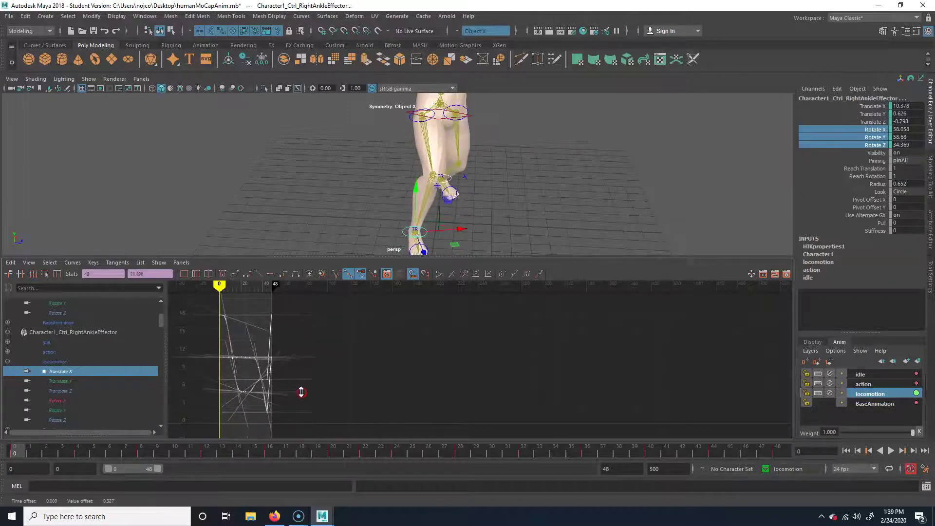
key("ctrl+z")
Lower all keys of both ankles' Translate Z curves on the locomotion layer by about 0.2 and play the loop
left_click(69, 389)
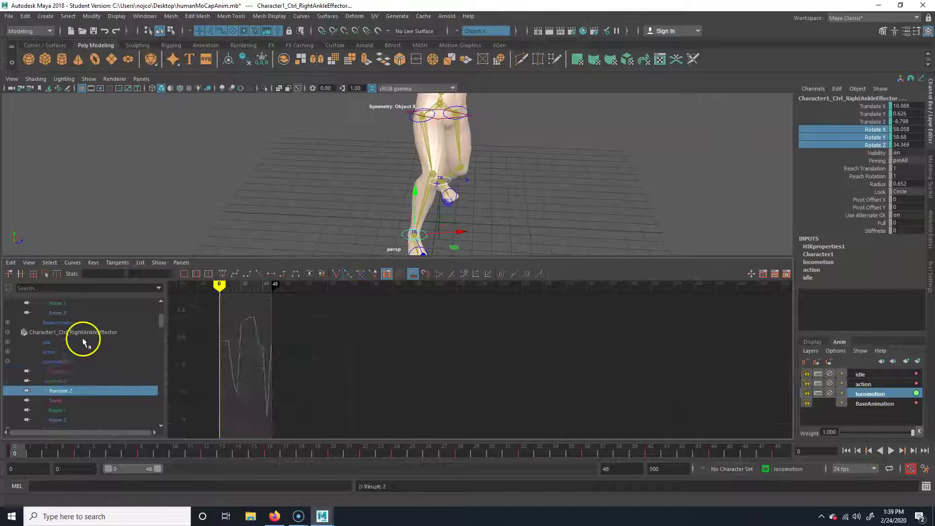
scroll(80, 337, "up", 3)
left_click(72, 361)
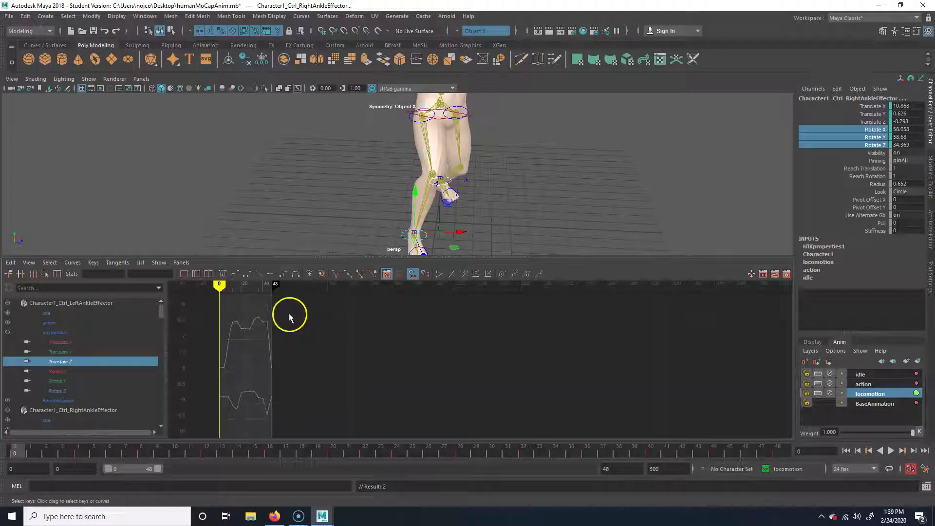
left_click_drag(298, 308, 205, 432)
mouse_move(297, 381)
middle_mouse_down("shift")
mouse_move(294, 366)
mouse_move(292, 390)
mouse_move(294, 356)
mouse_move(305, 384)
mouse_move(305, 361)
mouse_move(305, 386)
middle_mouse_up("shift")
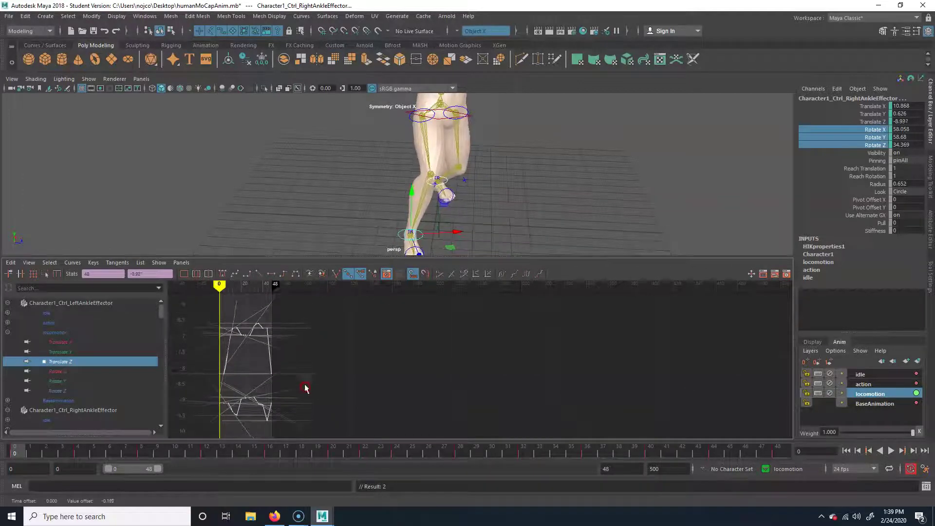
left_click(891, 451)
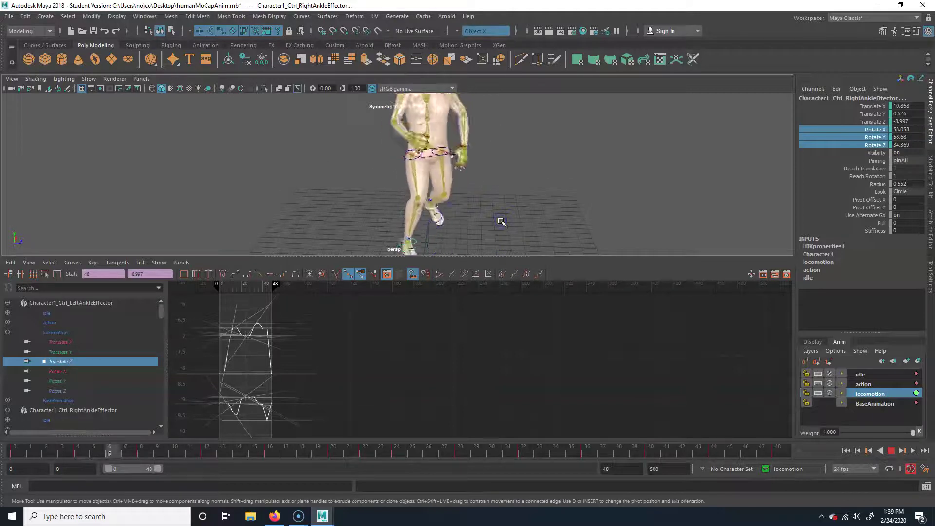
left_click(892, 450)
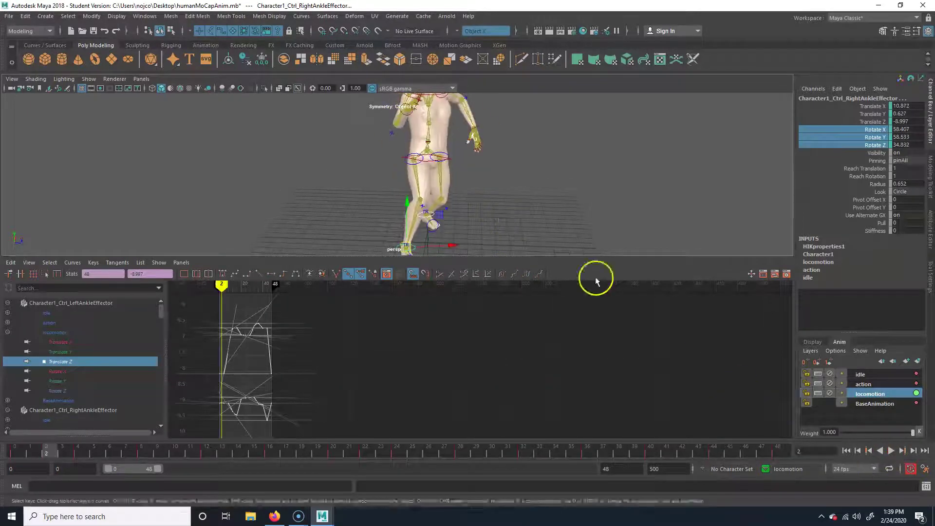
Lower both ankles' Translate Z curves by about another 0.28 and review the loop in the full-size perspective view
middle_click_drag(244, 330, 244, 339)
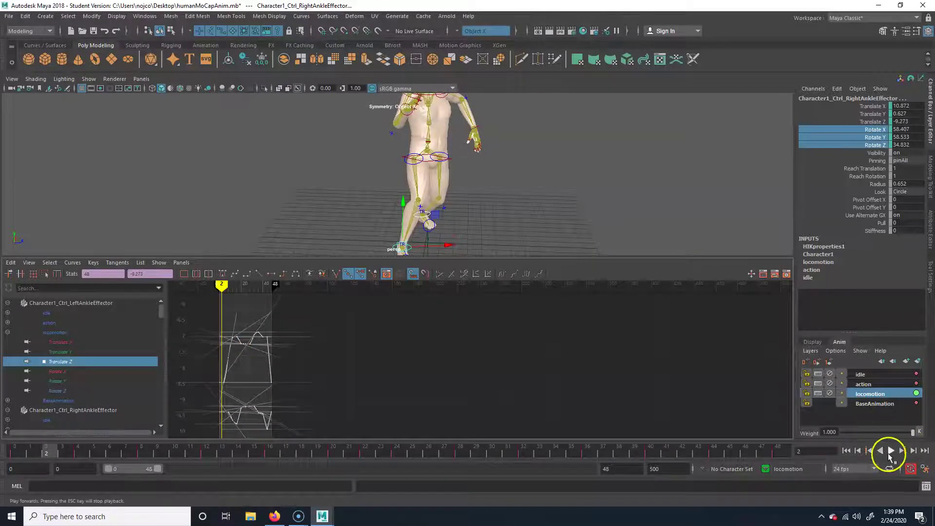
left_click(890, 450)
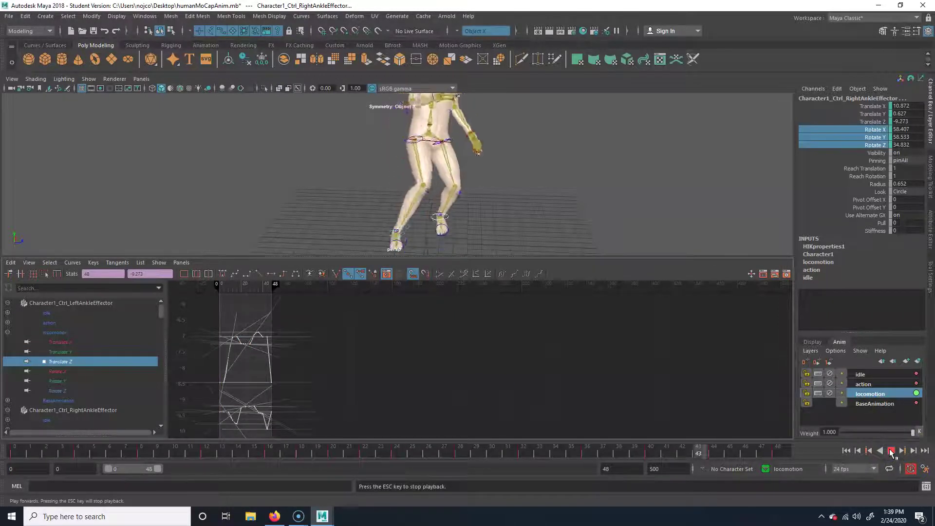
key("space")
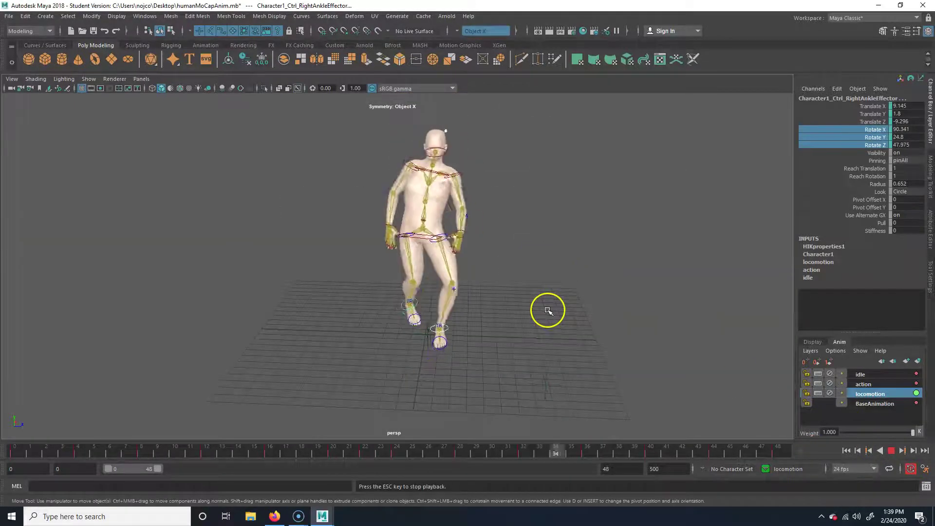
left_click_drag(548, 312, 526, 313, "alt")
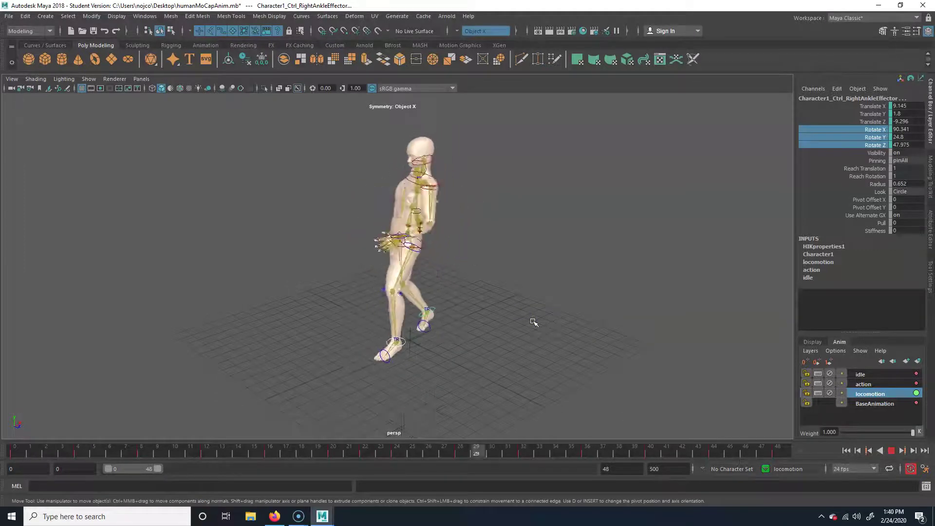
left_click(765, 487)
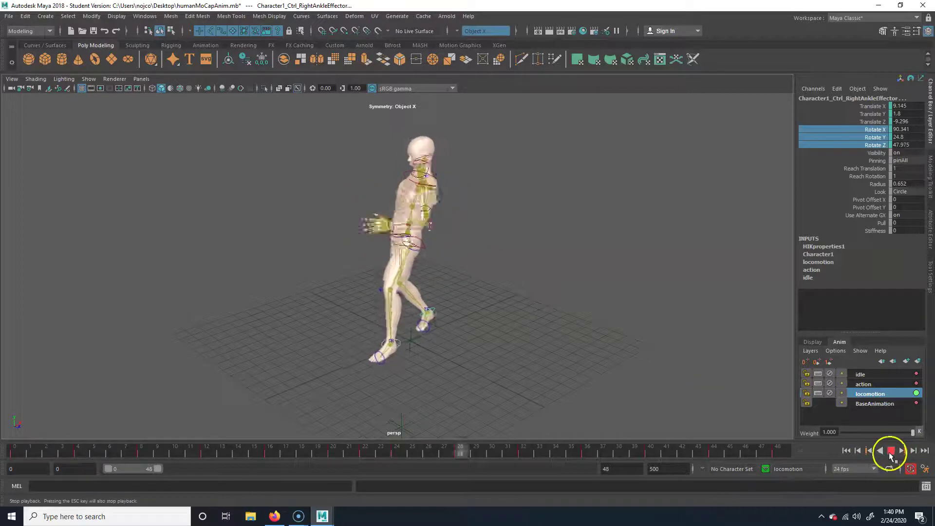
left_click(891, 450)
Make the action layer active, extend the playback range to frame 269, and scrub from about frame 50 to 147
left_click(863, 384)
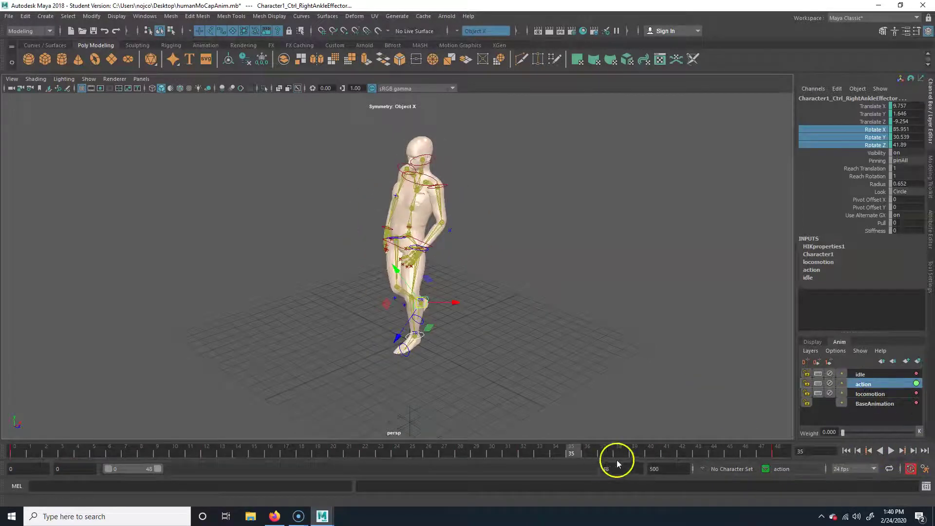
left_click_drag(156, 470, 254, 458)
key("alt+v")
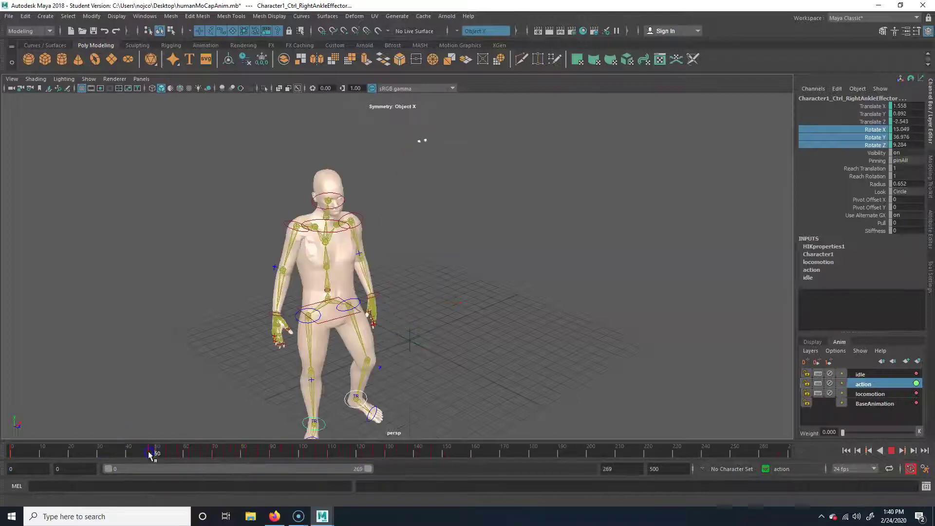
left_click_drag(157, 453, 435, 463)
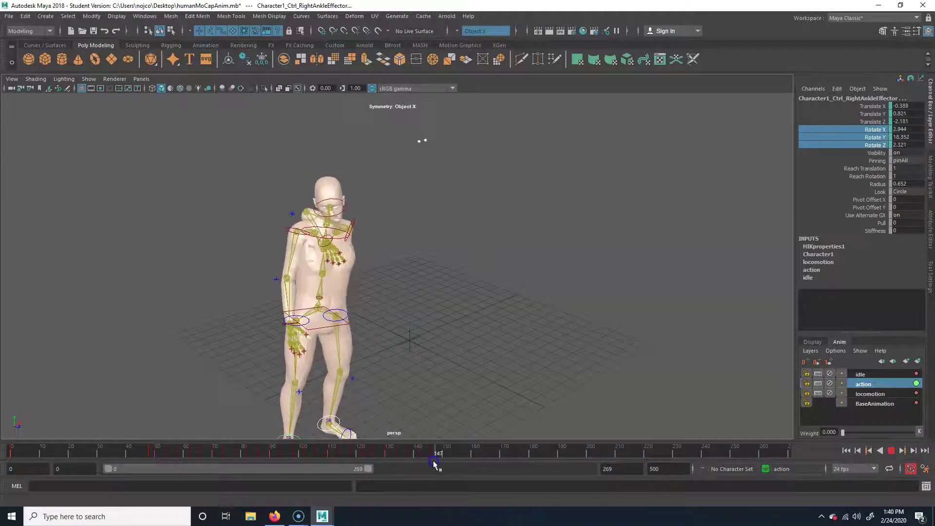
Limit the playback range to frames 50 to 146 and play the action once through its crouch
left_click(90, 472)
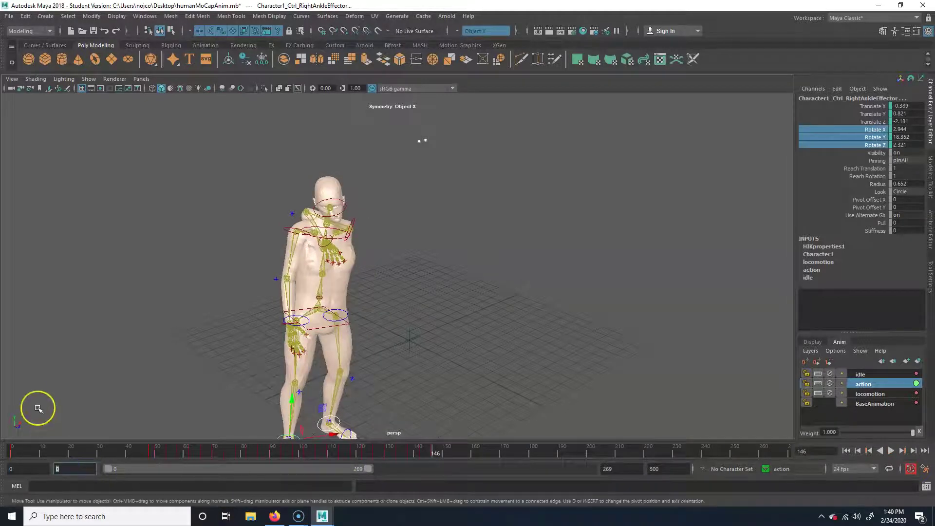
type("50")
key("Return")
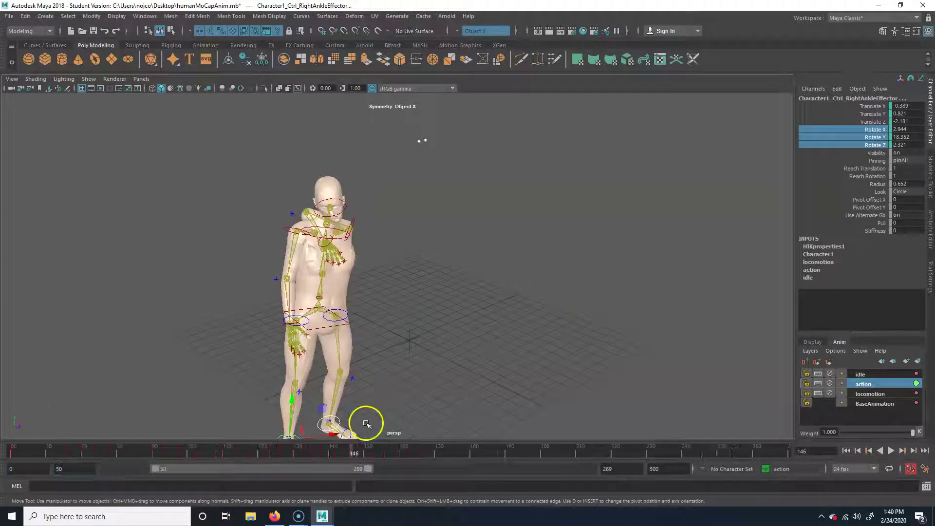
type("146")
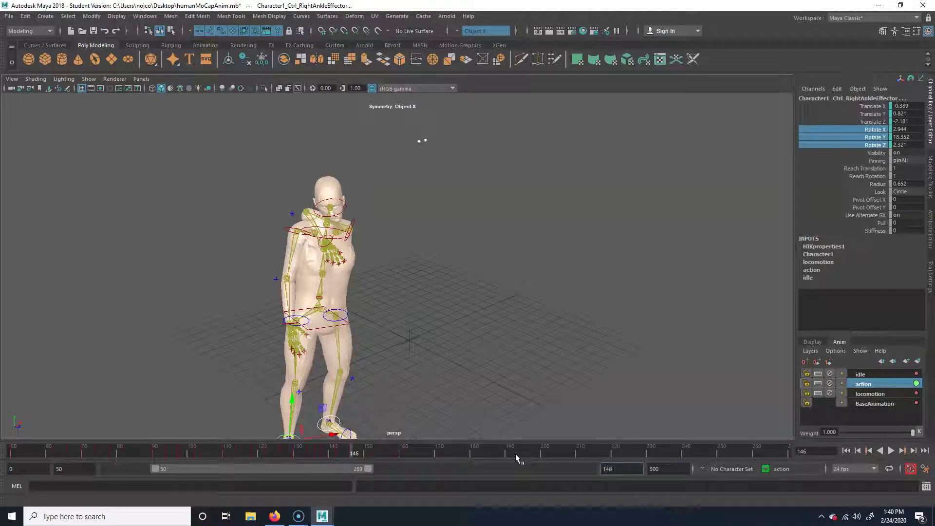
key("Return")
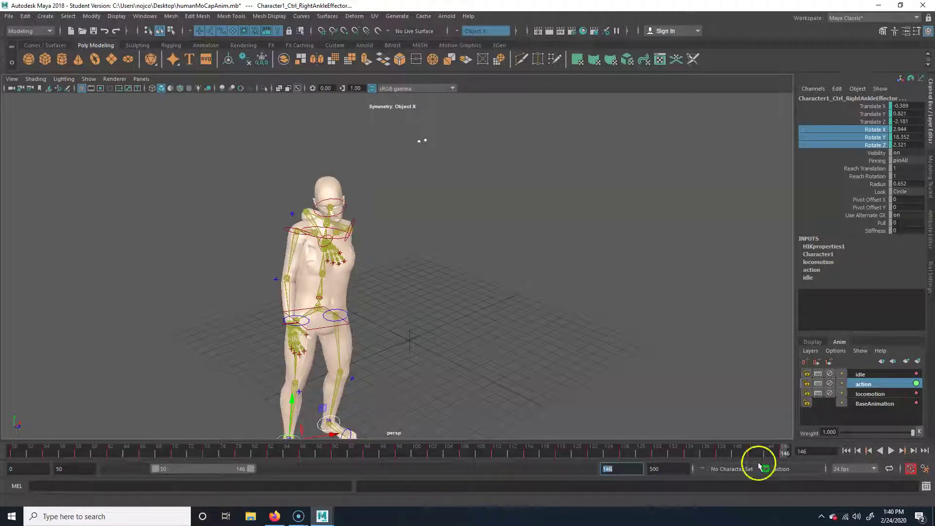
key("alt+v")
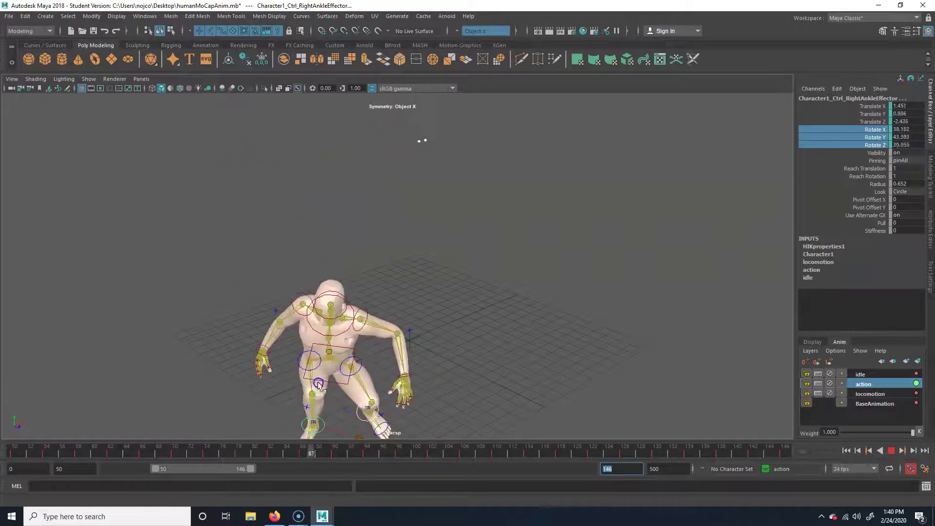
key("Escape")
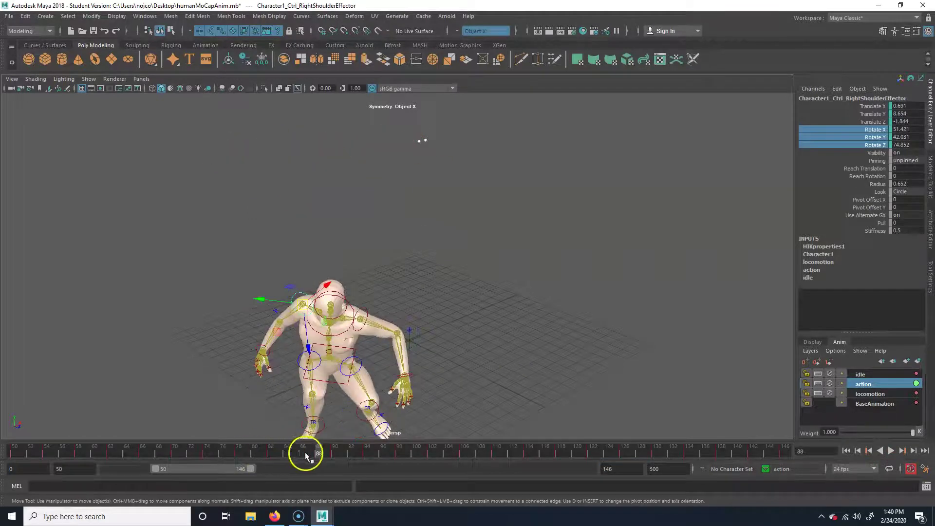
Delete the right shoulder effector's keys from frame 93 to about frame 107 on the action layer
left_click_drag(306, 457, 235, 444)
left_click_drag(296, 445, 359, 450)
right_click(393, 452)
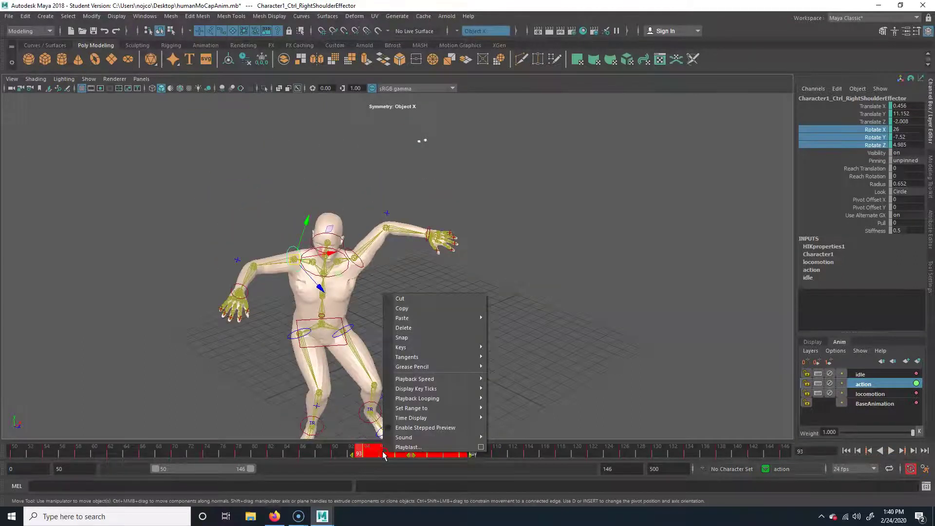
left_click(433, 326)
Delete the left shoulder effector's keys from frame 98 to about frame 120 on the action layer and scrub through the gap
left_click_drag(359, 451, 406, 455)
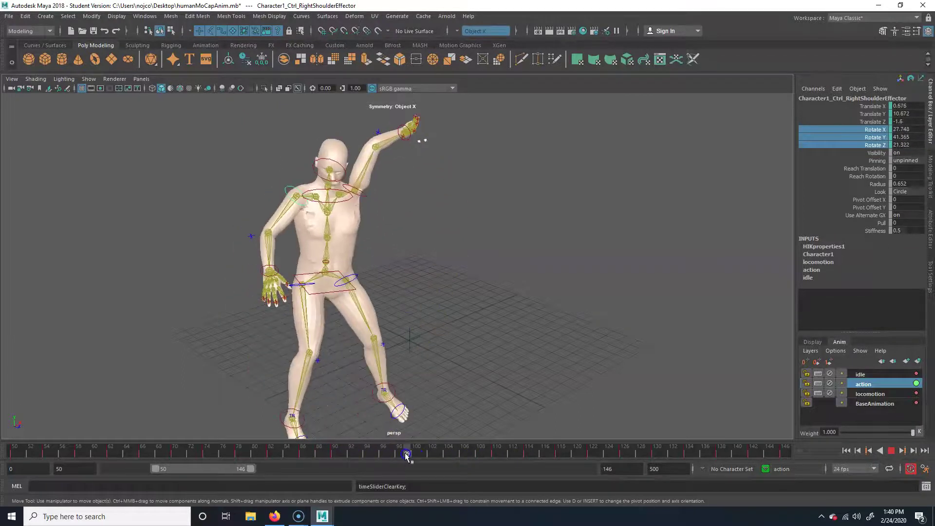
left_click(361, 199)
left_click(363, 195)
left_click_drag(472, 270, 443, 270, "alt")
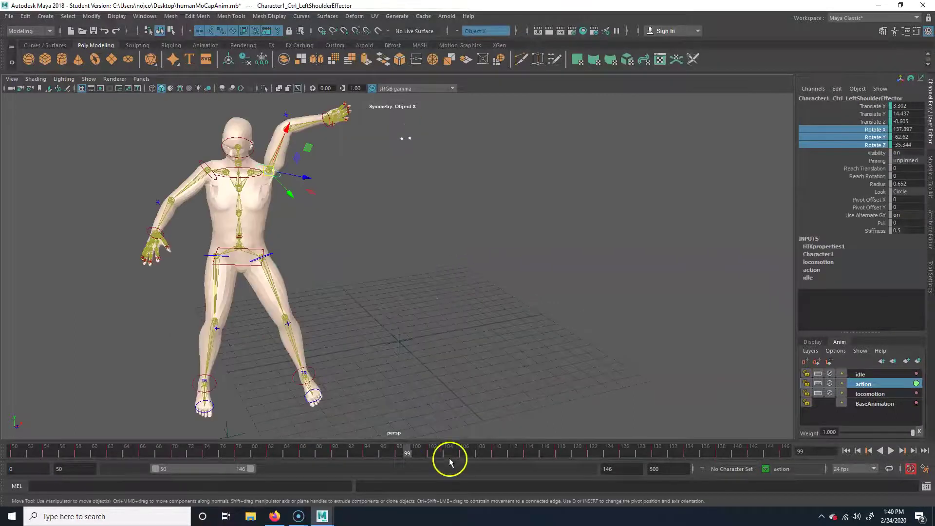
left_click_drag(430, 455, 571, 455)
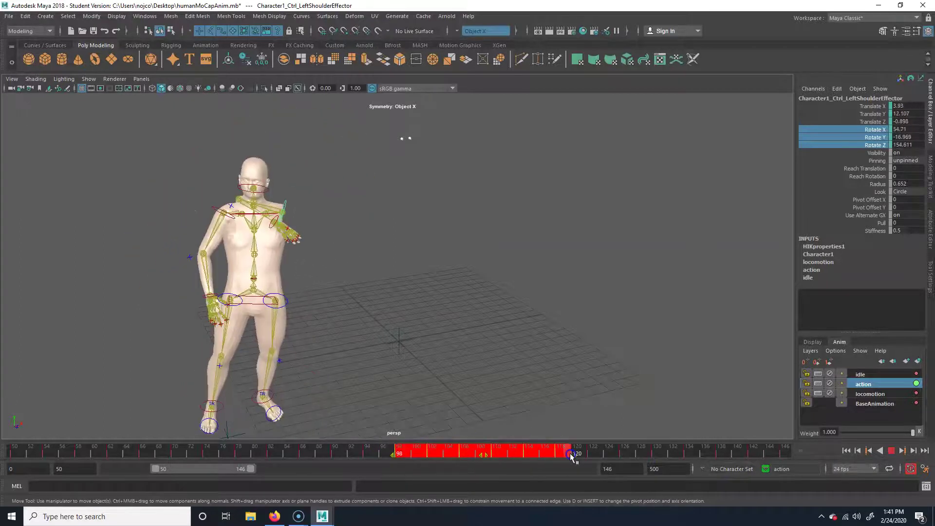
right_click(599, 454)
left_click(632, 329)
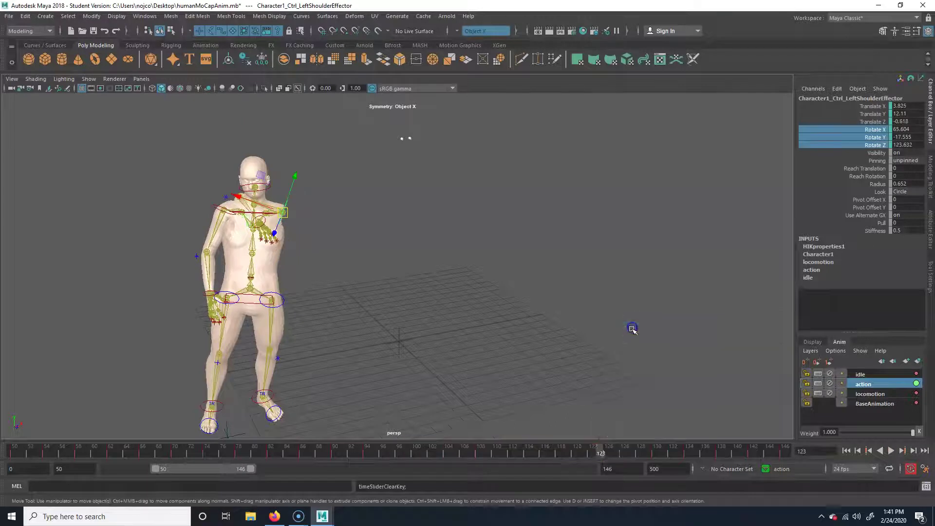
left_click_drag(588, 453, 396, 458)
left_click_drag(515, 461, 440, 454)
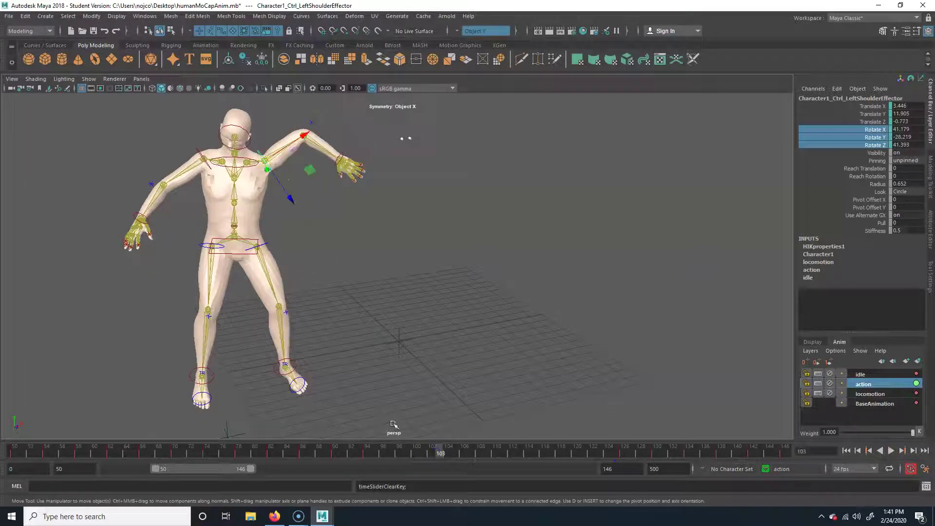
At frame 110, rotate the left shoulder effector to lower the arm beside the body, with Rotate X about 3.5 and Rotate Y about 54.5
left_click(195, 153)
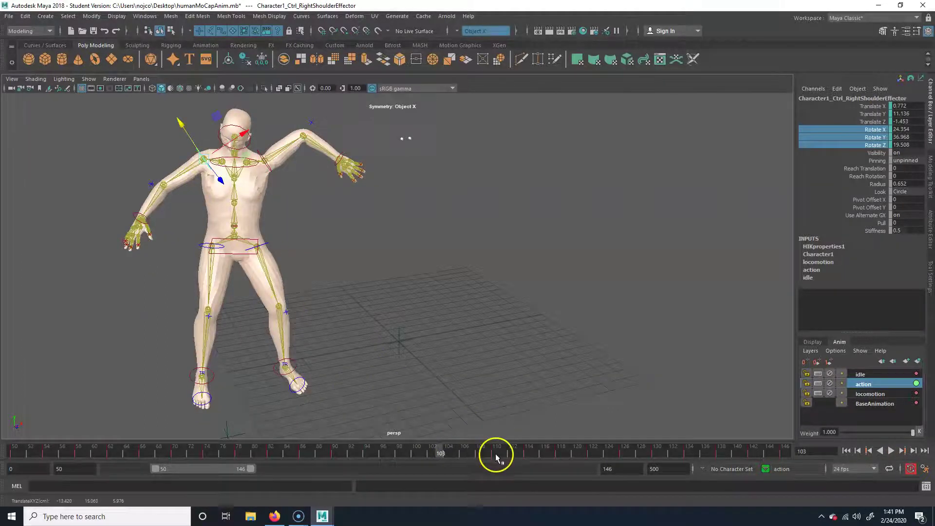
left_click(496, 453)
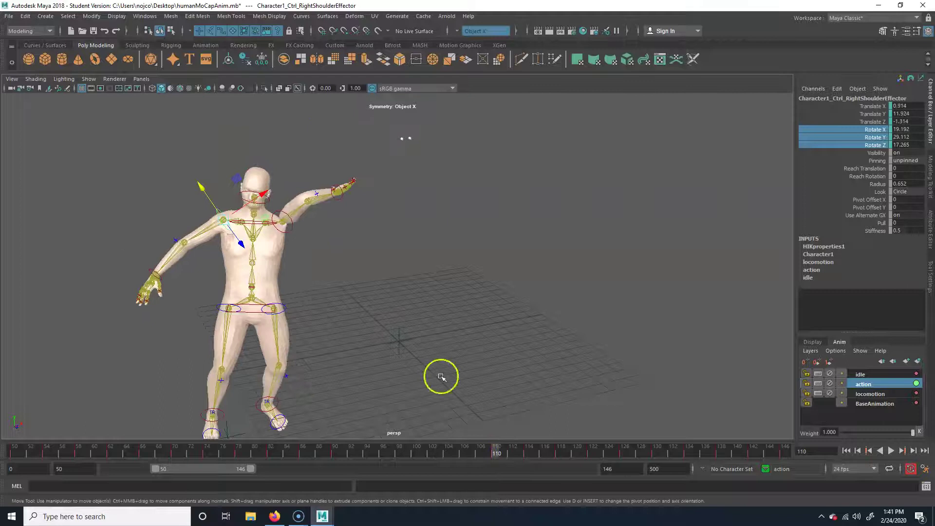
left_click(291, 229)
key("e")
left_click_drag(340, 287, 309, 290, "alt")
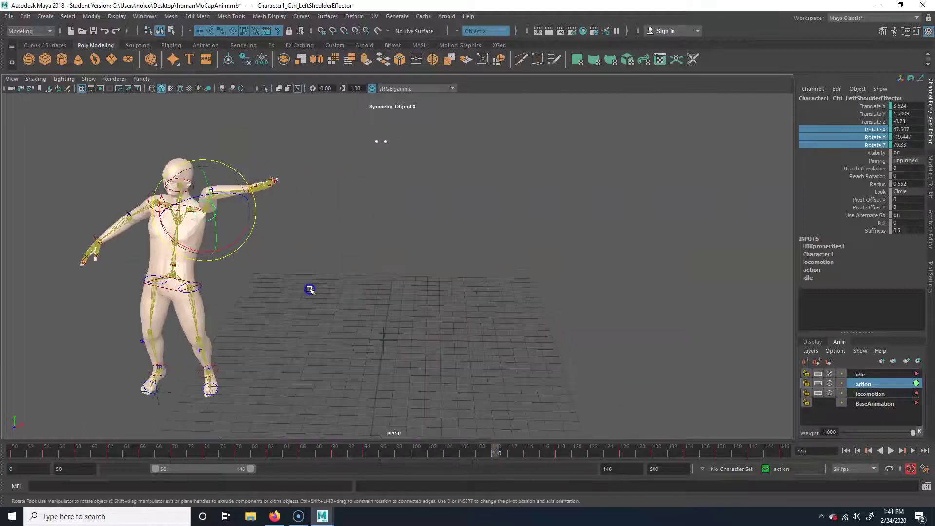
left_click(175, 182)
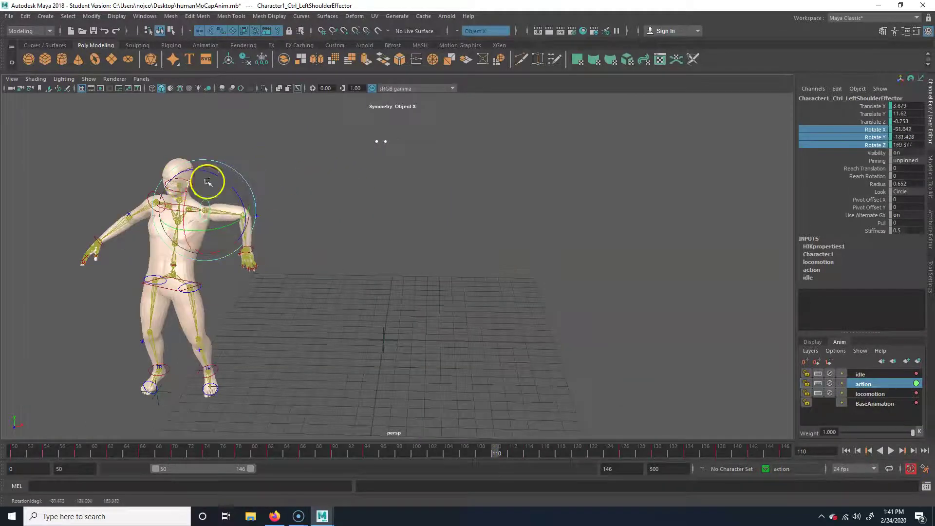
left_click_drag(195, 195, 280, 212)
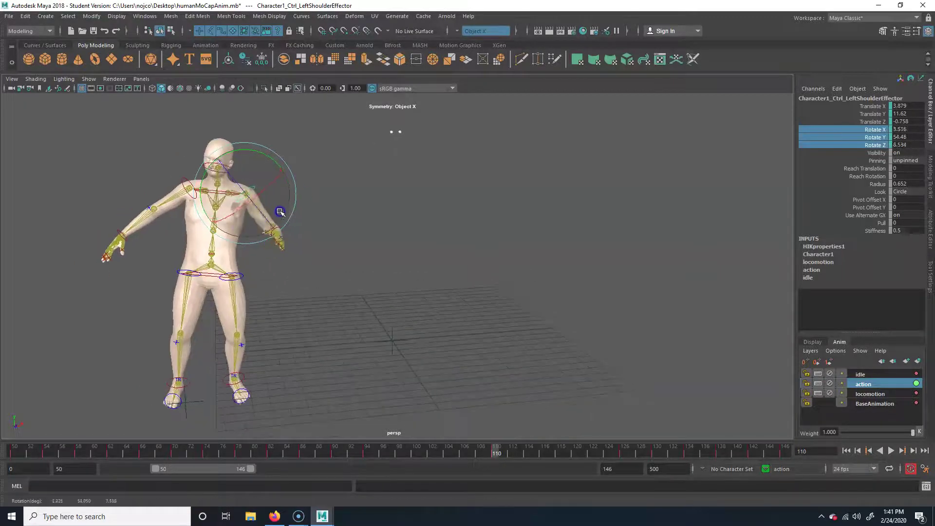
Delete the left shoulder effector's keys from frame 120 to 146
left_click_drag(496, 452, 577, 453)
left_click_drag(577, 452, 769, 452, "shift")
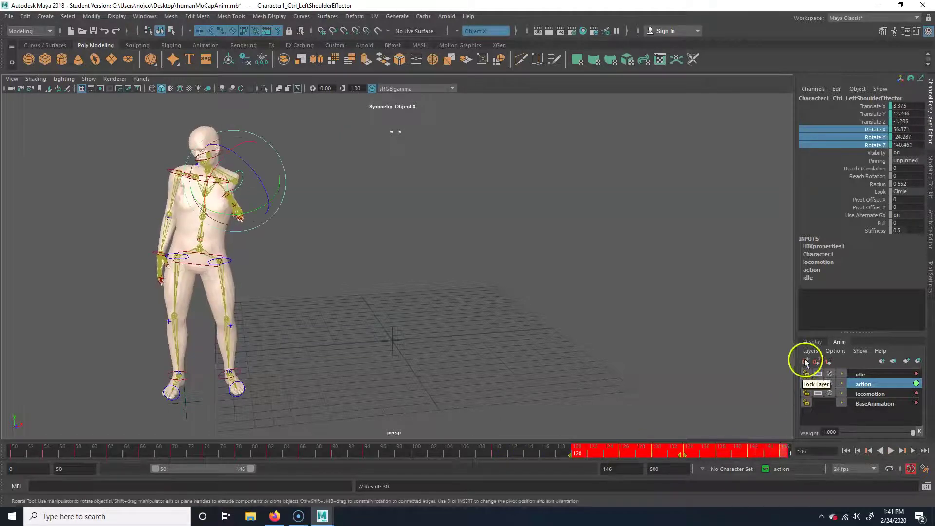
right_click(756, 451)
left_click(783, 325)
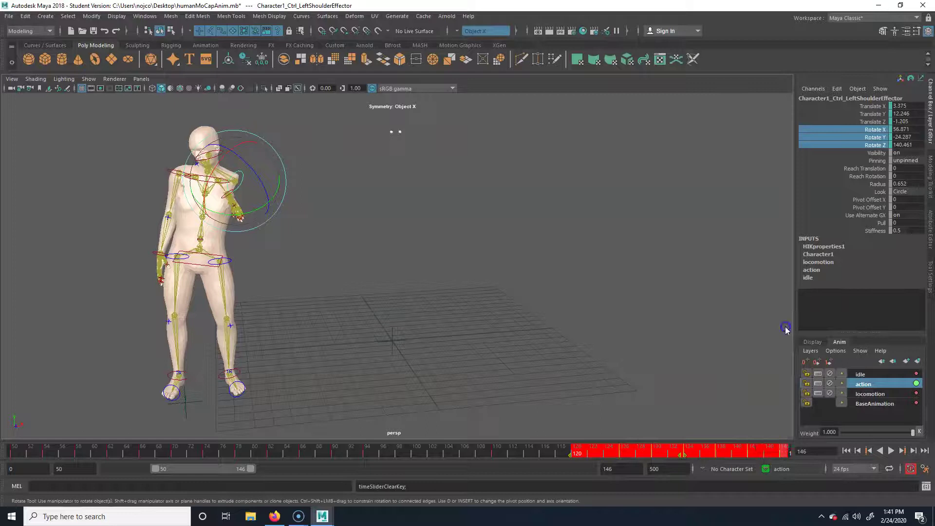
At frame 126, rotate the left shoulder effector to about 48.8, 64.3, 45.4 so the arm hangs down, and play back the action
mouse_move(749, 454)
left_mouse_down()
mouse_move(488, 468)
mouse_move(493, 455)
mouse_move(622, 454)
left_mouse_up()
left_click_drag(279, 181, 279, 183)
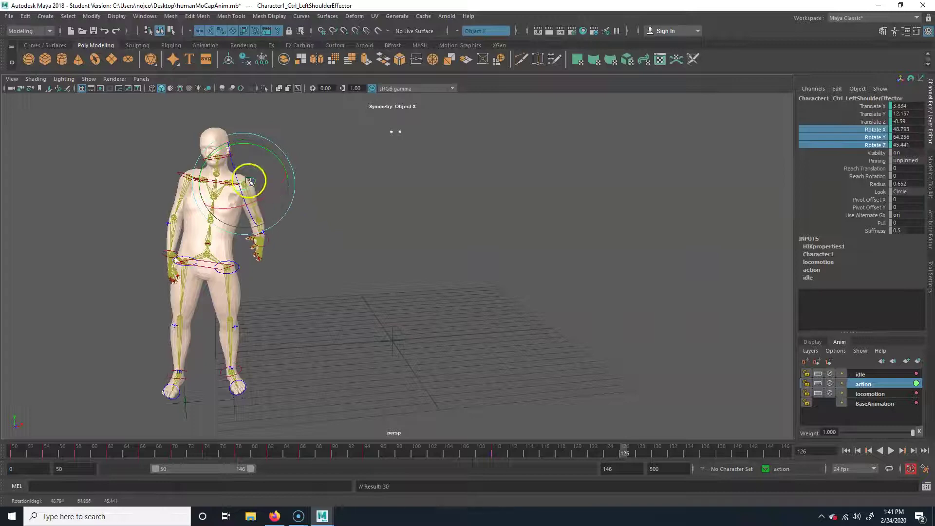
mouse_move(622, 454)
left_mouse_down()
mouse_move(395, 433)
mouse_move(775, 454)
mouse_move(473, 454)
mouse_move(599, 455)
mouse_move(393, 469)
left_mouse_up()
left_click_drag(124, 263, 147, 280, "alt")
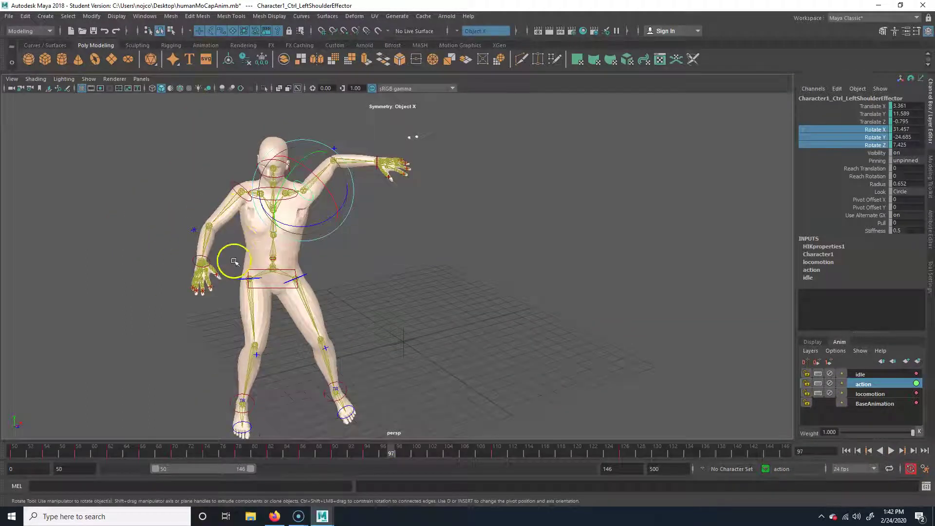
left_click(891, 450)
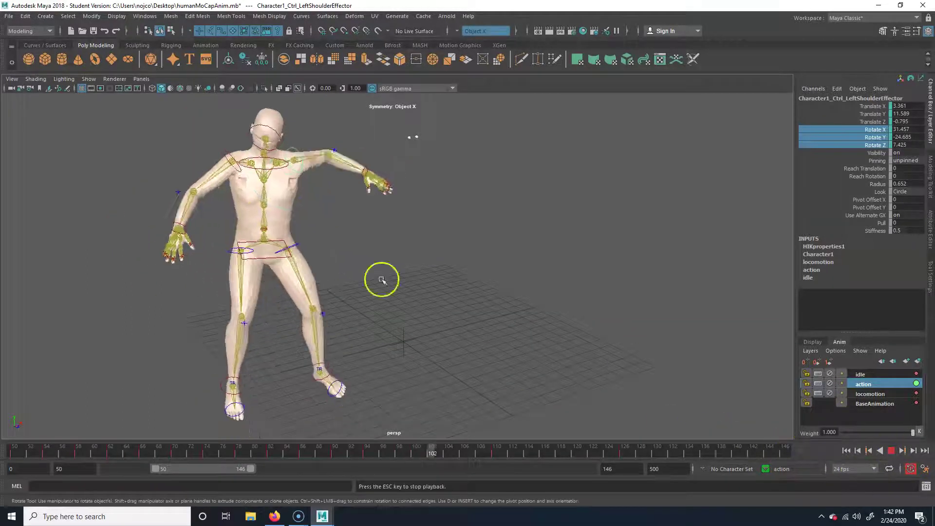
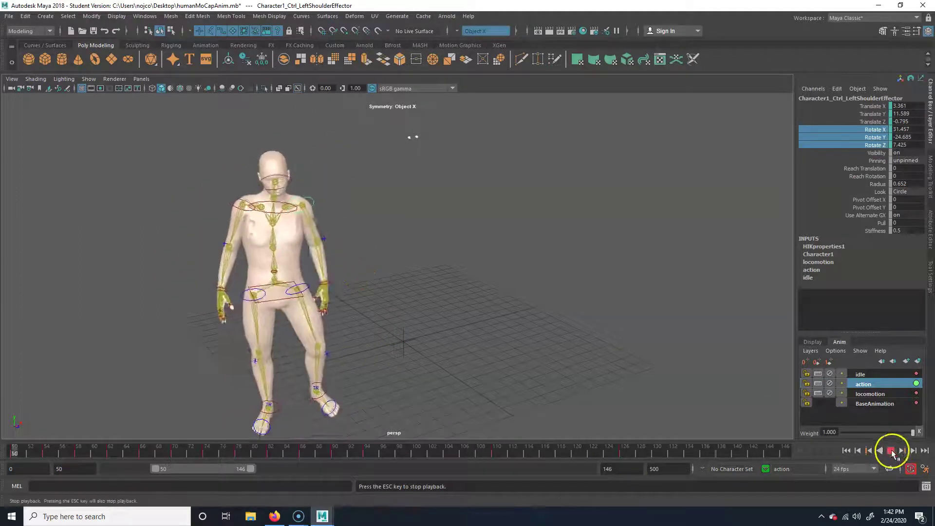
left_click(892, 452)
Move the character's control reference to about Translate X -3.08 and Translate Z 2.73 at frame 50 and key it
left_click_drag(385, 332, 485, 416)
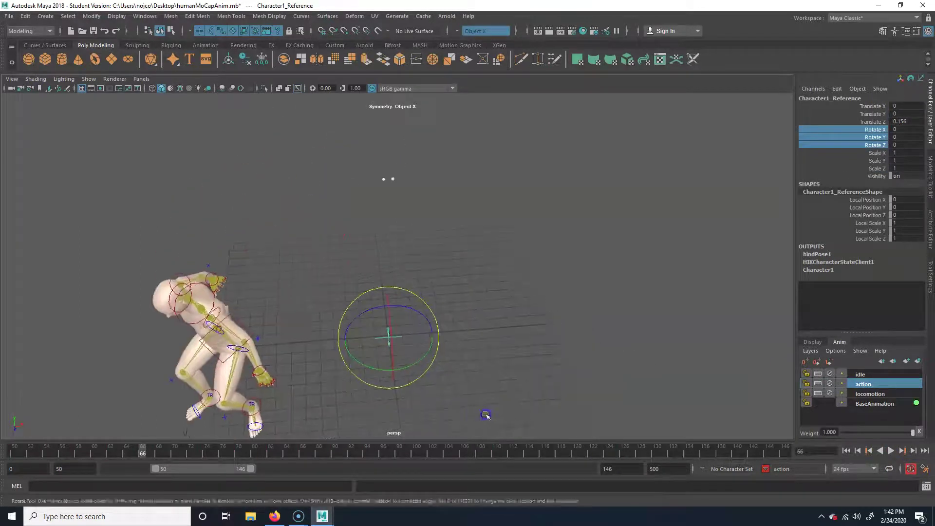
right_click_drag(484, 416, 447, 391, "alt")
middle_click_drag(448, 390, 424, 346, "alt")
left_click_drag(137, 450, 14, 453)
left_click(307, 367)
left_click(302, 335)
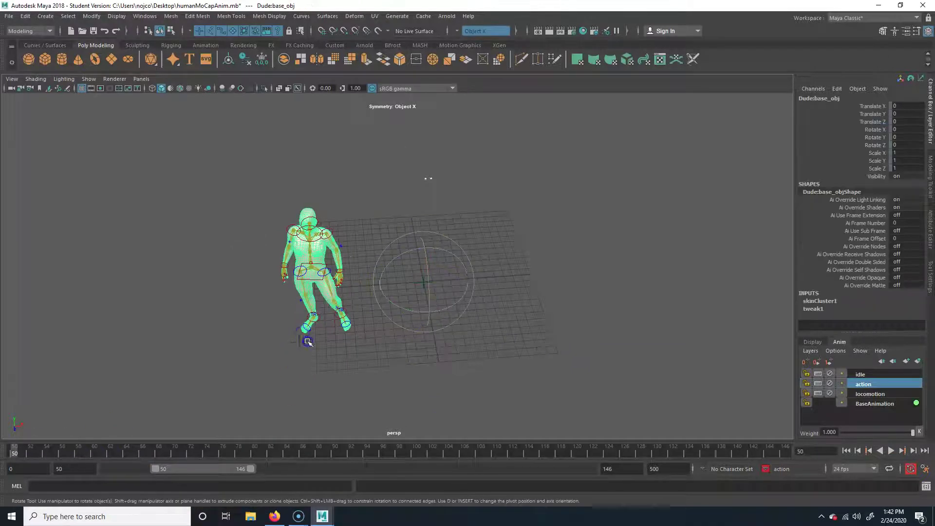
left_click(306, 342)
key("w")
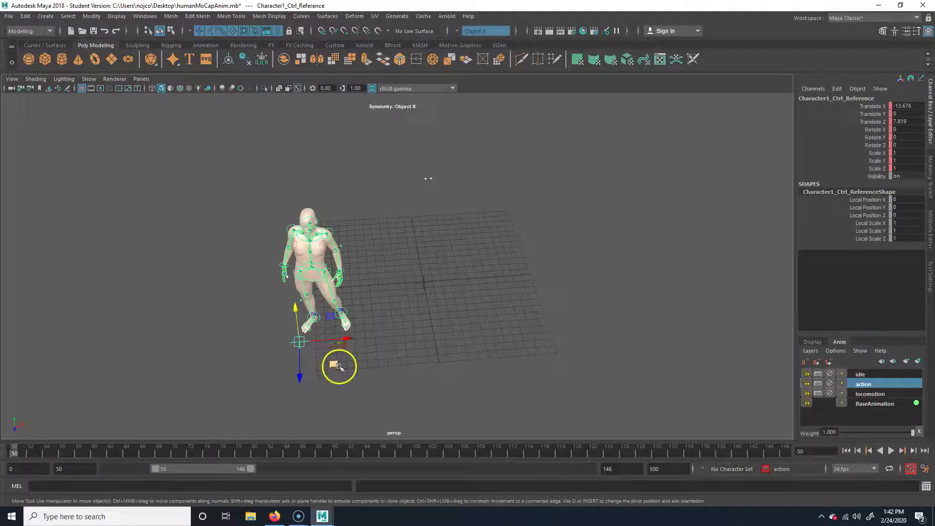
left_click_drag(336, 367, 435, 321)
left_click(56, 490)
At frame 146, move the control reference to about Translate X -1.11 and Translate Z 2.54, key it, and scrub back through the action
mouse_move(12, 452)
left_mouse_down()
mouse_move(351, 452)
mouse_move(597, 432)
mouse_move(799, 434)
left_mouse_up()
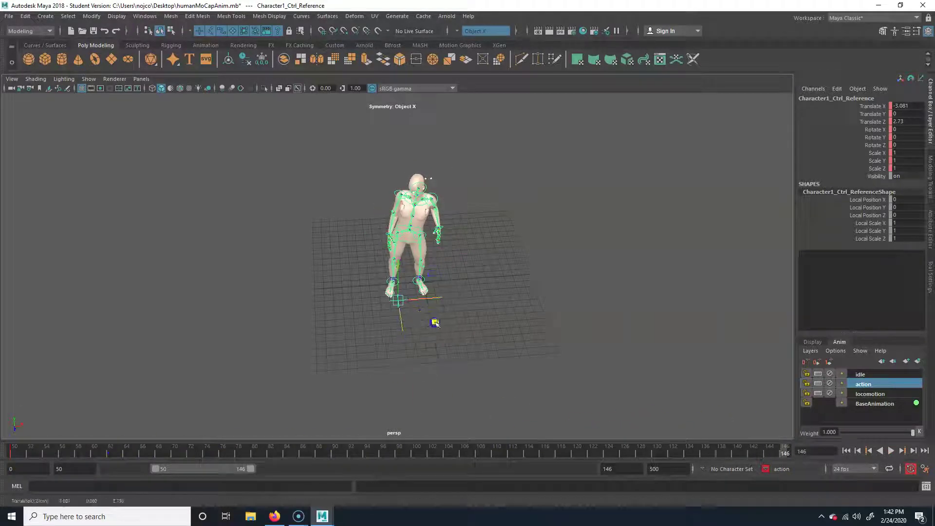
left_click_drag(434, 321, 447, 319)
mouse_move(766, 447)
left_mouse_down()
mouse_move(440, 453)
mouse_move(79, 441)
mouse_move(58, 431)
mouse_move(180, 432)
left_mouse_up()
mouse_move(322, 433)
left_mouse_down()
mouse_move(395, 439)
mouse_move(370, 437)
left_mouse_up()
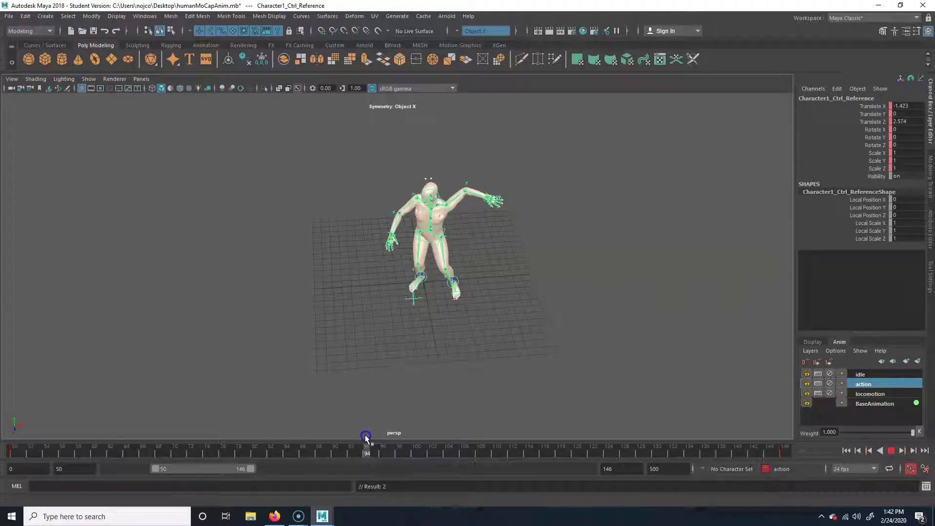
Copy the control reference's frame 50 position to a key at frame 93 and scrub through the following frames
left_click(13, 454)
middle_click_drag(432, 453, 366, 454)
mouse_move(359, 458)
left_mouse_down()
mouse_move(335, 454)
mouse_move(581, 451)
left_mouse_up()
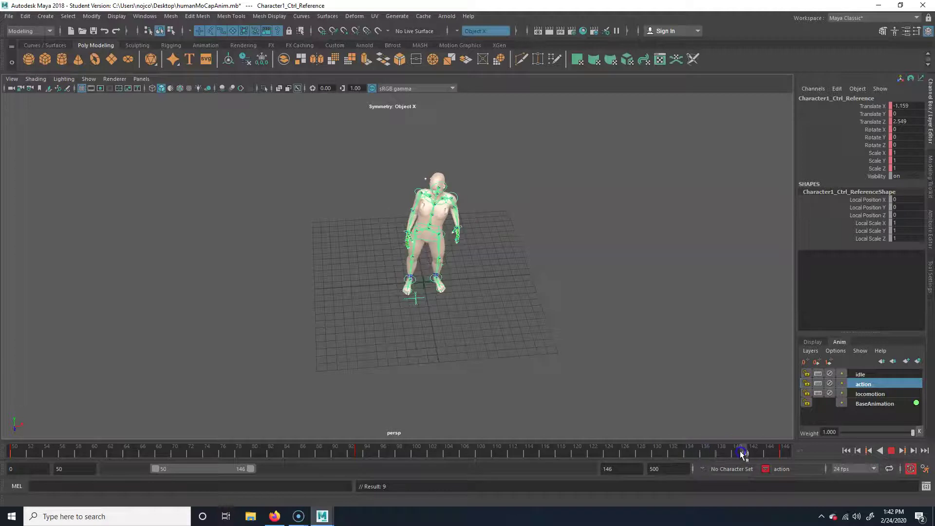
Copy the control reference's frame 146 position to a key at about frame 112 and scrub the whole action to review it
middle_click_drag(785, 453, 429, 448)
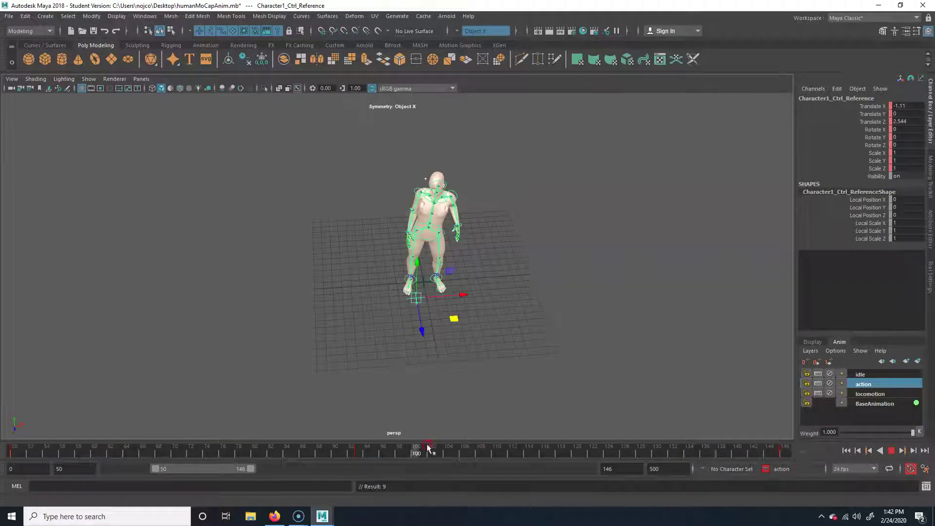
left_click_drag(398, 459, 328, 454)
mouse_move(387, 452)
left_mouse_down()
mouse_move(559, 455)
mouse_move(440, 450)
left_mouse_up()
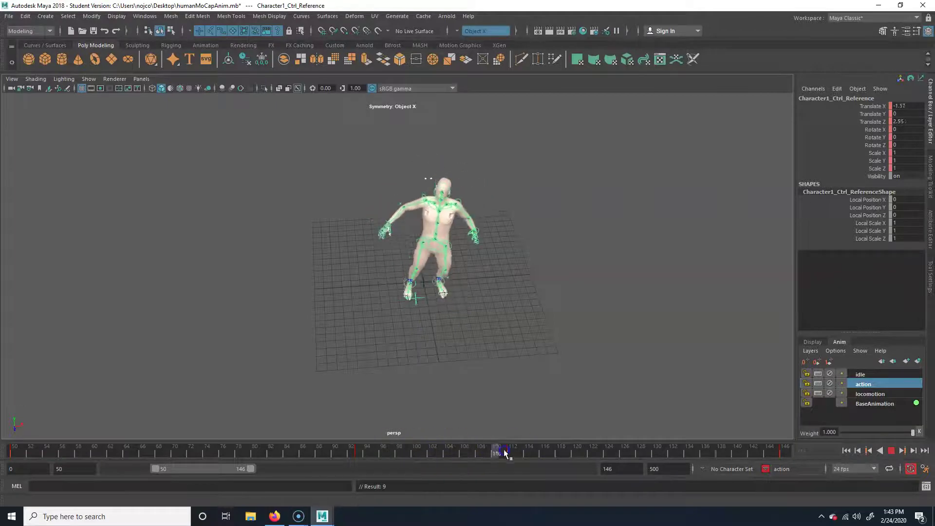
mouse_move(669, 457)
left_mouse_down()
mouse_move(773, 449)
mouse_move(397, 443)
mouse_move(56, 395)
left_mouse_up()
scroll(475, 267, "up", 3)
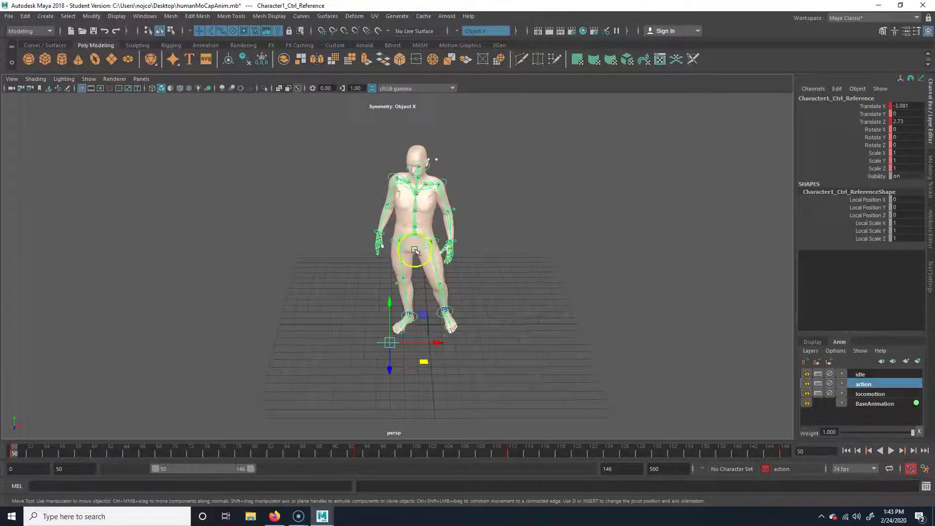
Make the action layer the only selected animation layer and select all of its member objects
left_click_drag(777, 454, 665, 449)
right_click(882, 399)
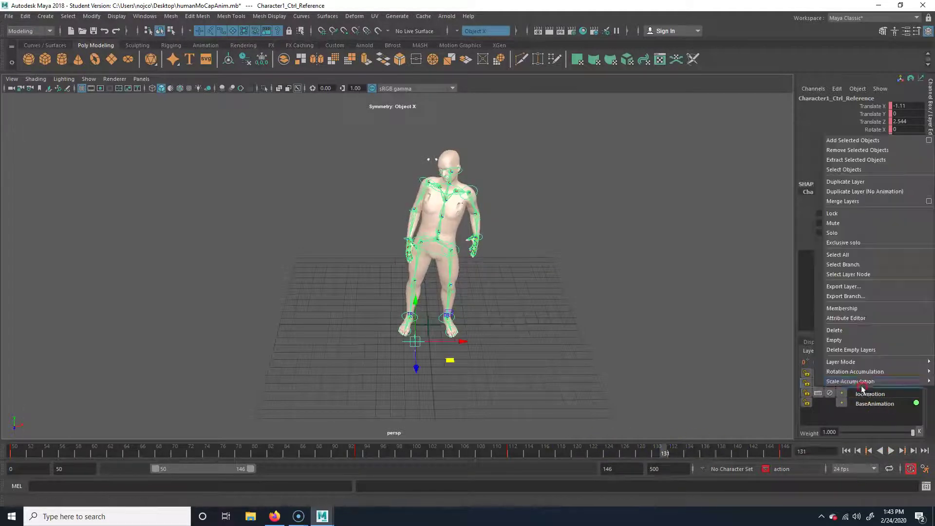
left_click(868, 255)
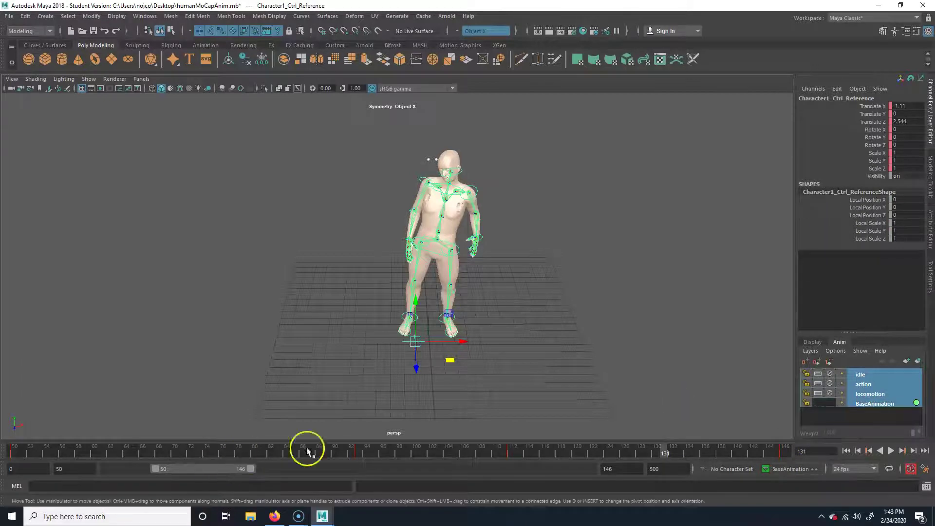
left_click(868, 388)
left_click(870, 385)
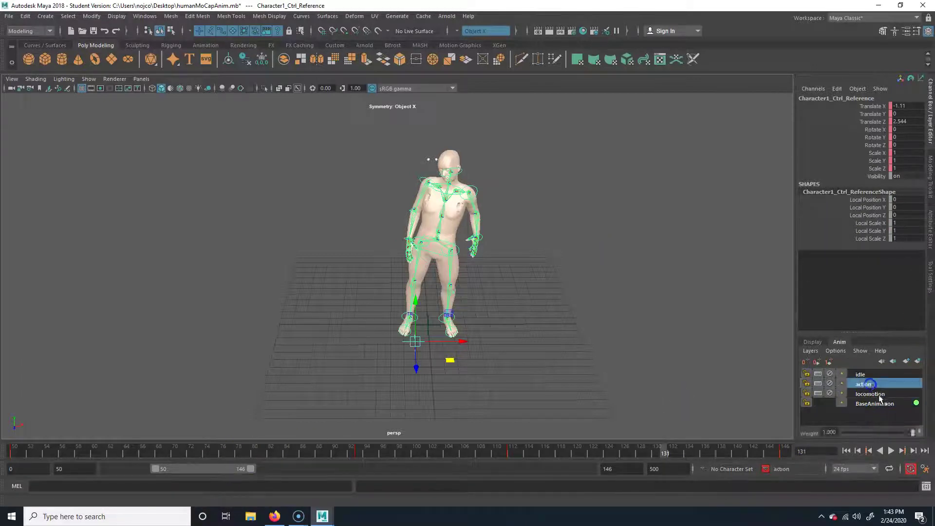
right_click_drag(875, 387, 874, 168)
Delete the selected controls' keys from frame 129 to about frame 143 and scrub the action from frame 50 to check the blend
left_click_drag(660, 451, 761, 451)
right_click(752, 451)
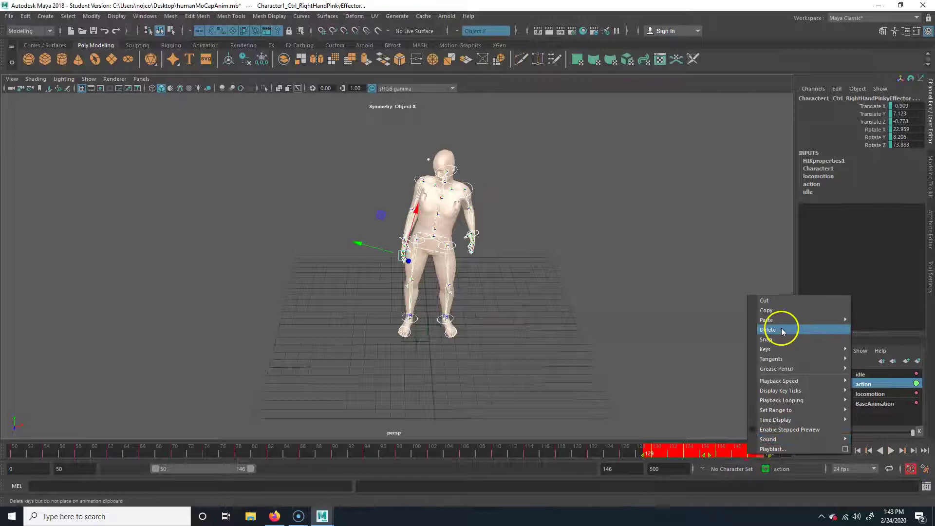
left_click(783, 331)
left_click(12, 454)
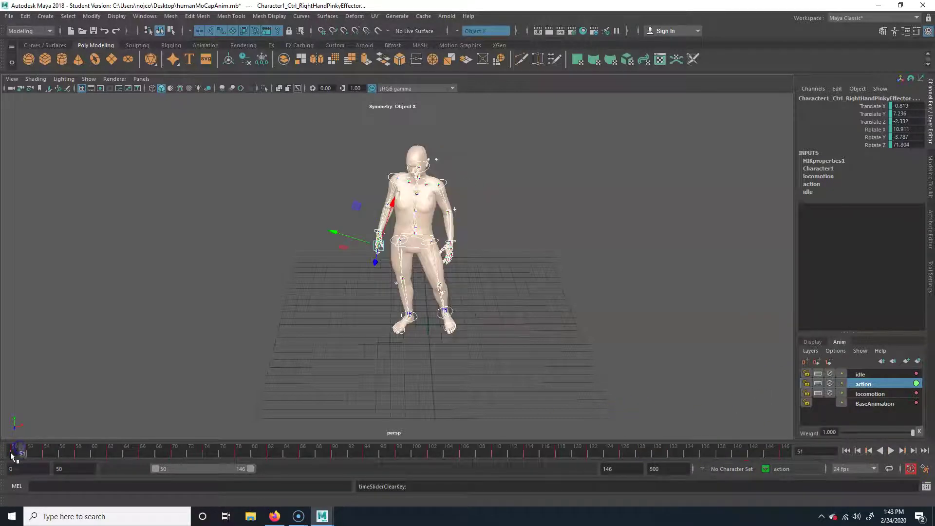
left_click_drag(13, 454, 703, 453)
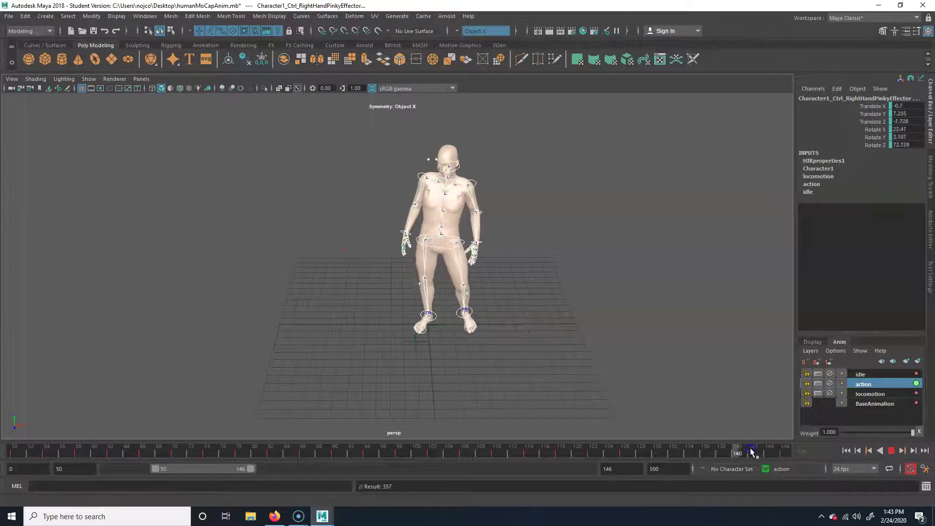
left_click_drag(726, 453, 817, 453)
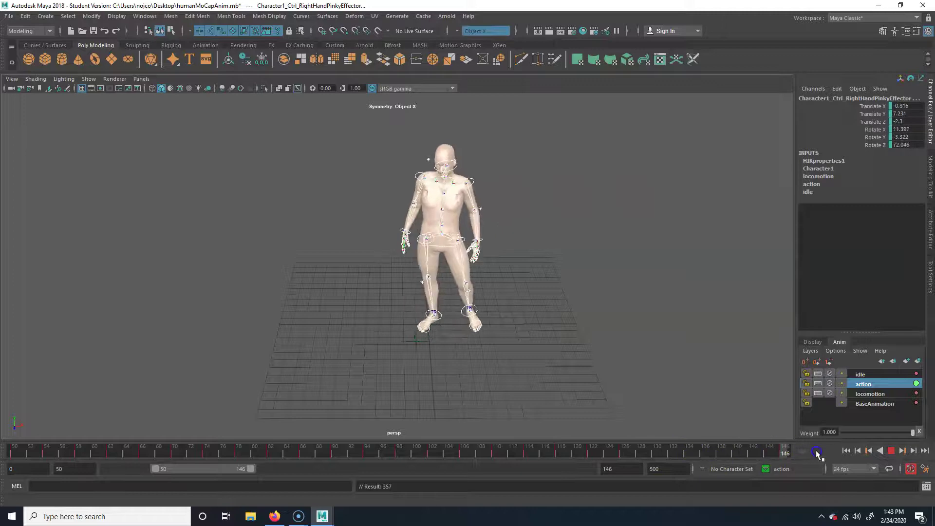
left_click(13, 452)
left_click_drag(18, 448, 617, 449)
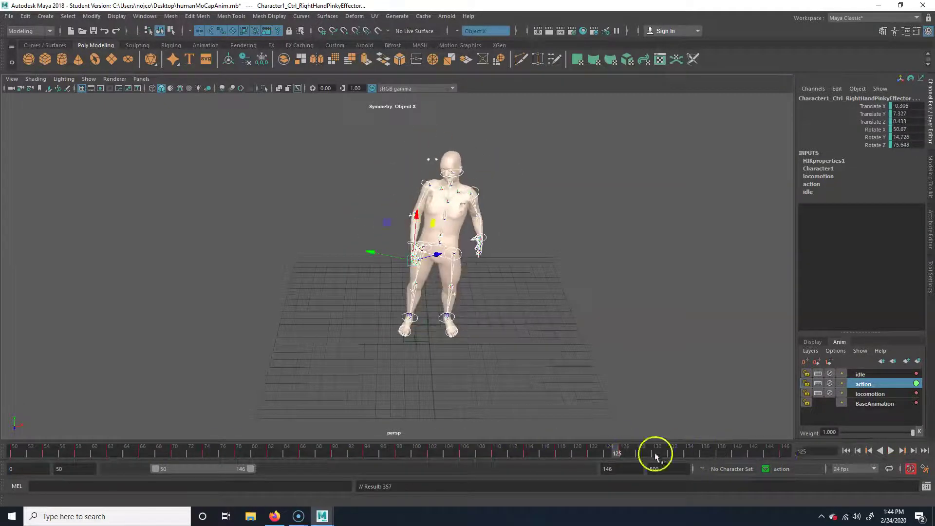
Undo the last key deletion on the action layer's controls
key("ctrl+z")
key("ctrl+z")
key("ctrl+z")
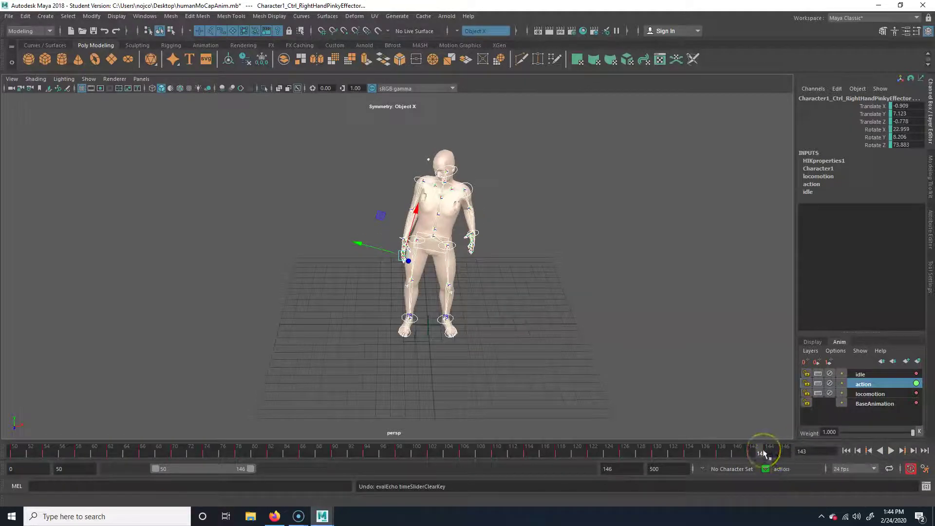
key("ctrl+shift+x")
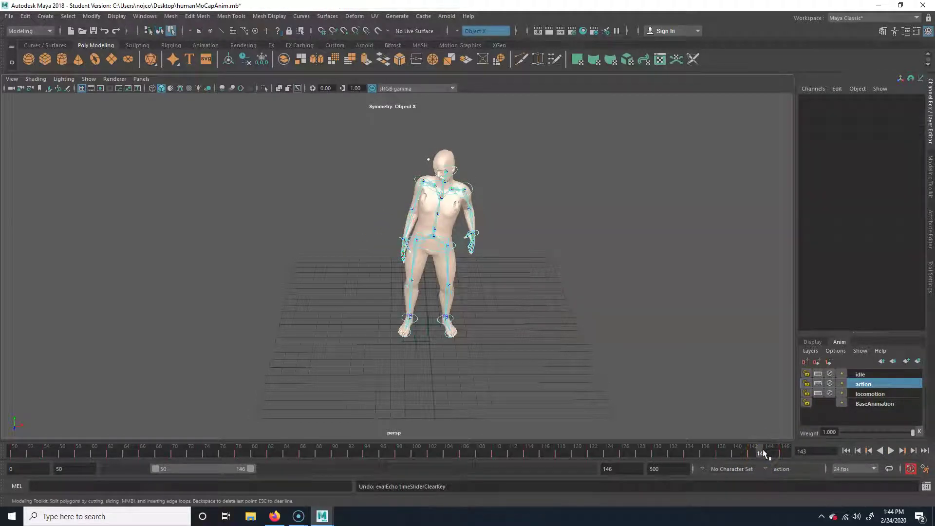
Return to object selection mode on the character and clear the current selection
key("q")
key("ctrl+z")
left_click(466, 321)
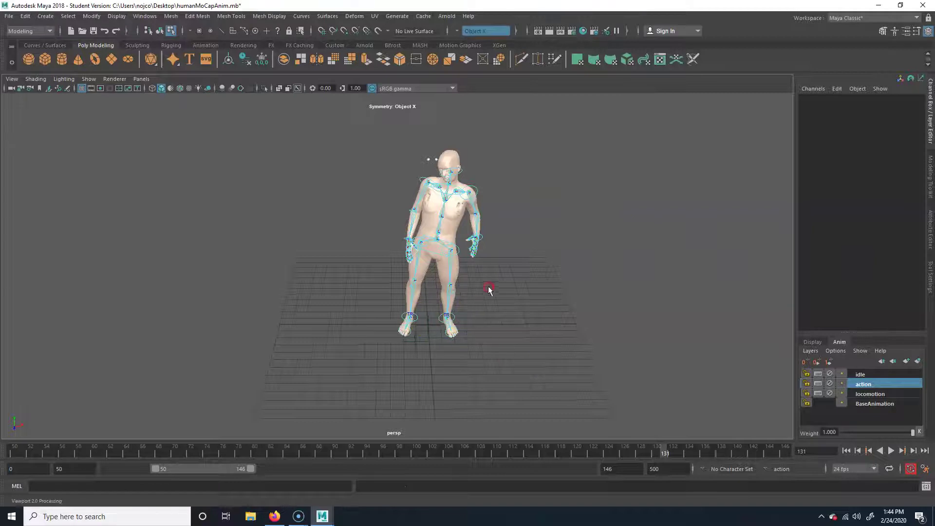
right_click(877, 384)
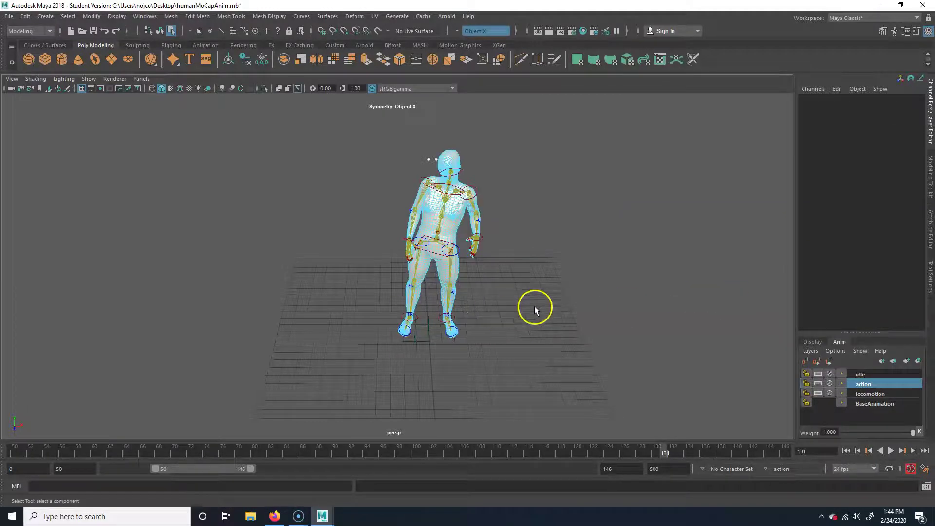
right_click_drag(456, 271, 493, 221)
left_click(523, 277)
Select all of the action layer's member objects and delete their keys from frame 127 to about frame 143
right_click(881, 385)
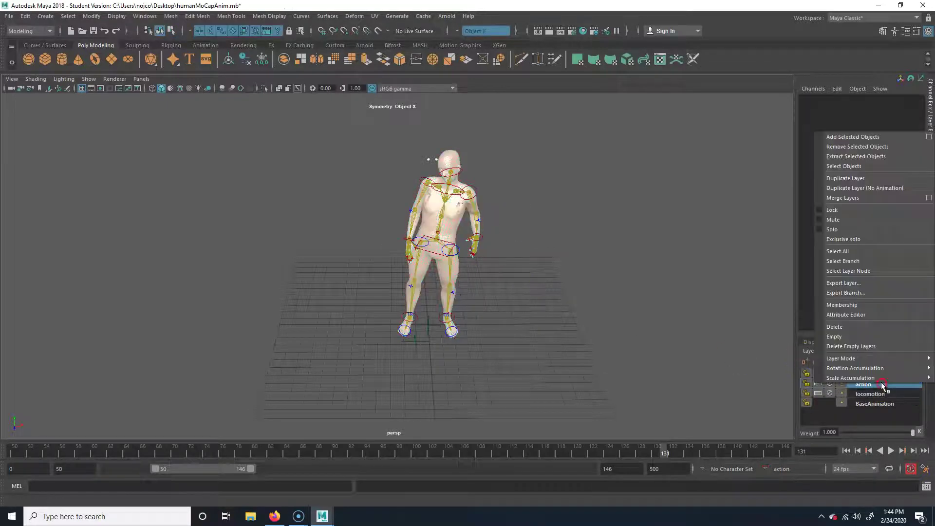
left_click(867, 166)
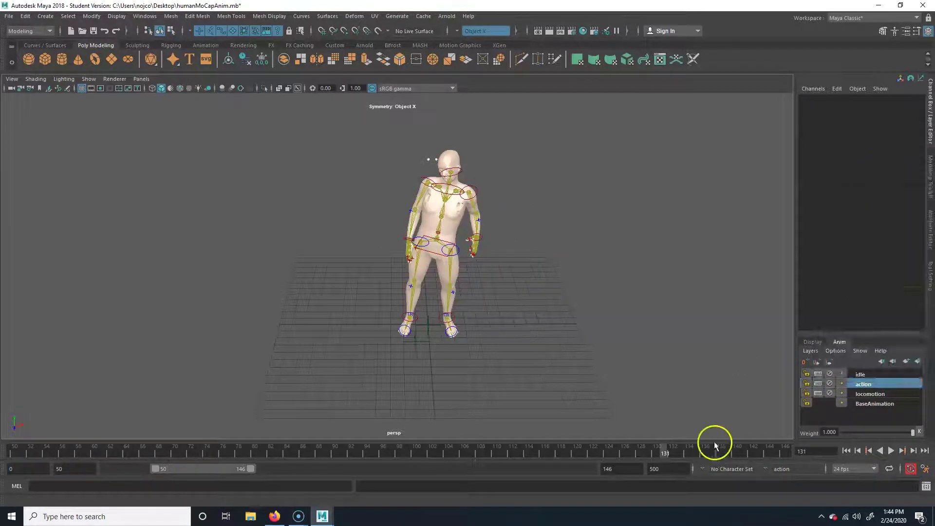
left_click_drag(761, 451, 629, 451, "shift")
right_click(679, 447)
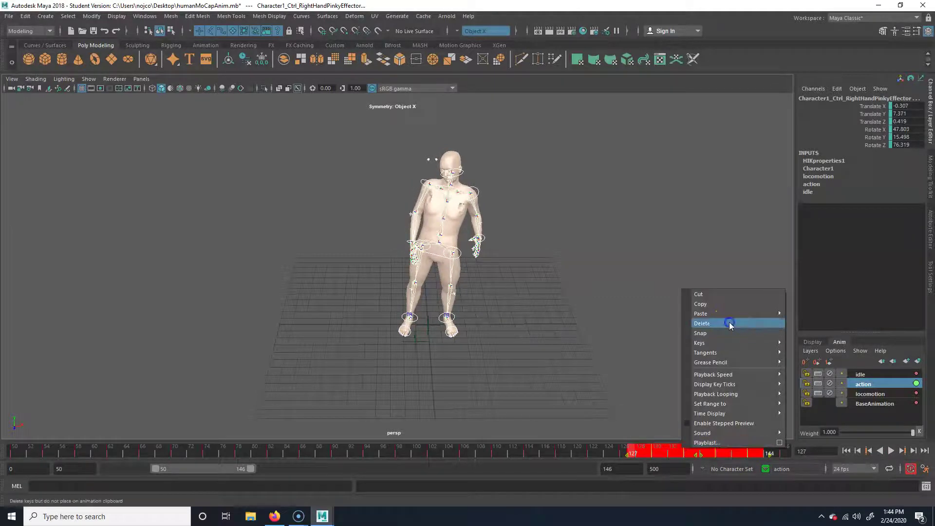
left_click(730, 325)
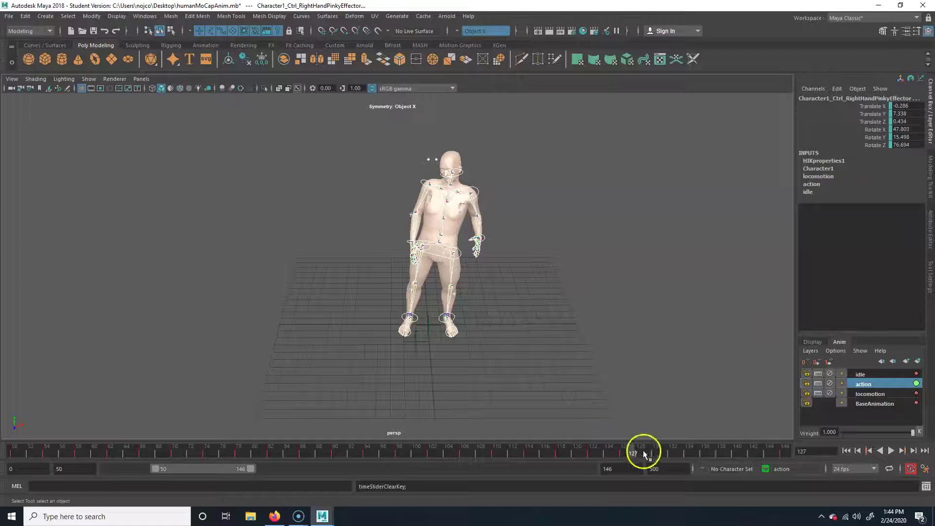
Drop the ankle and foot controls from the selection, scrub the action from frame 50 to 146, and play it back
left_click(455, 318)
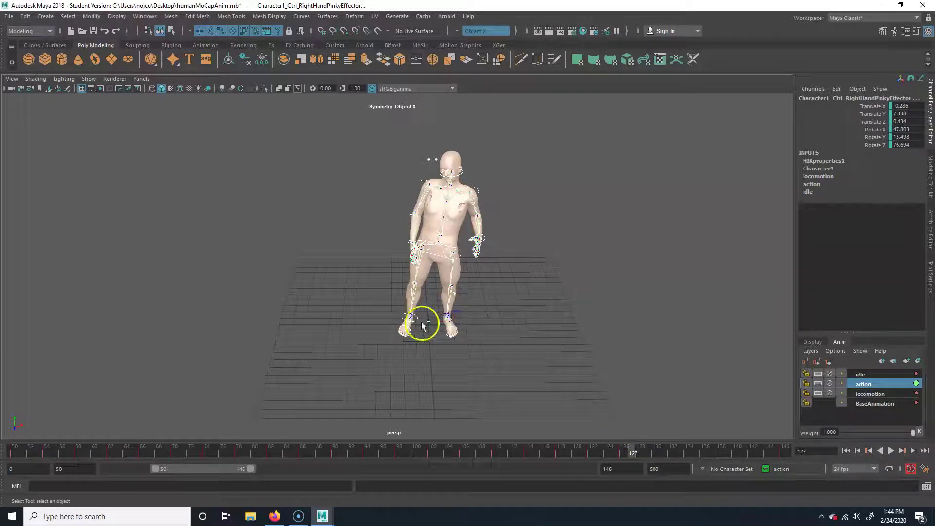
left_click(443, 336)
left_click(409, 335)
left_click(451, 330)
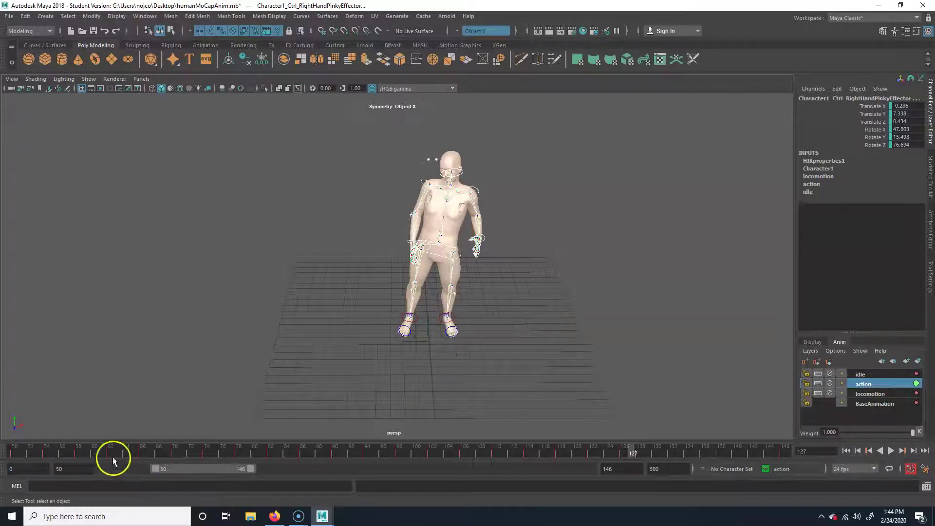
left_click(15, 452)
mouse_move(14, 453)
left_mouse_down()
mouse_move(826, 459)
mouse_move(480, 449)
mouse_move(12, 453)
mouse_move(826, 461)
left_mouse_up()
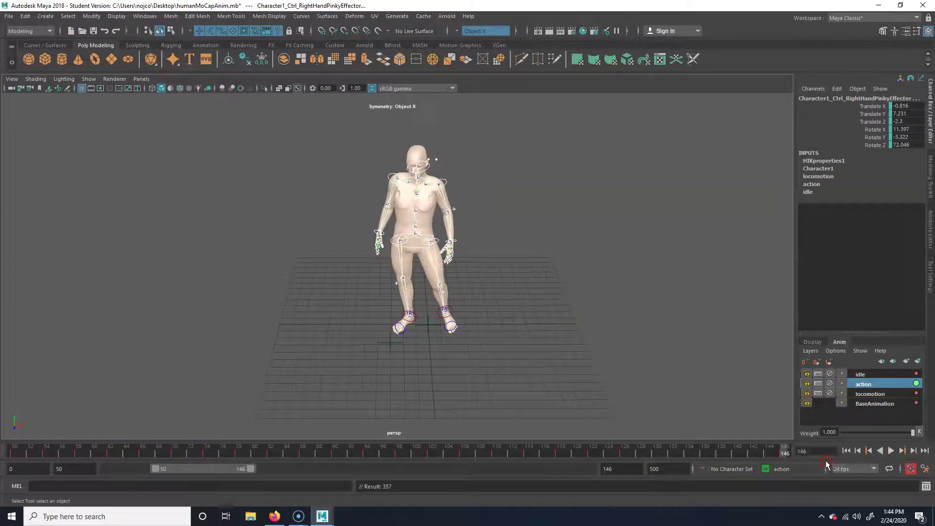
key("alt+v")
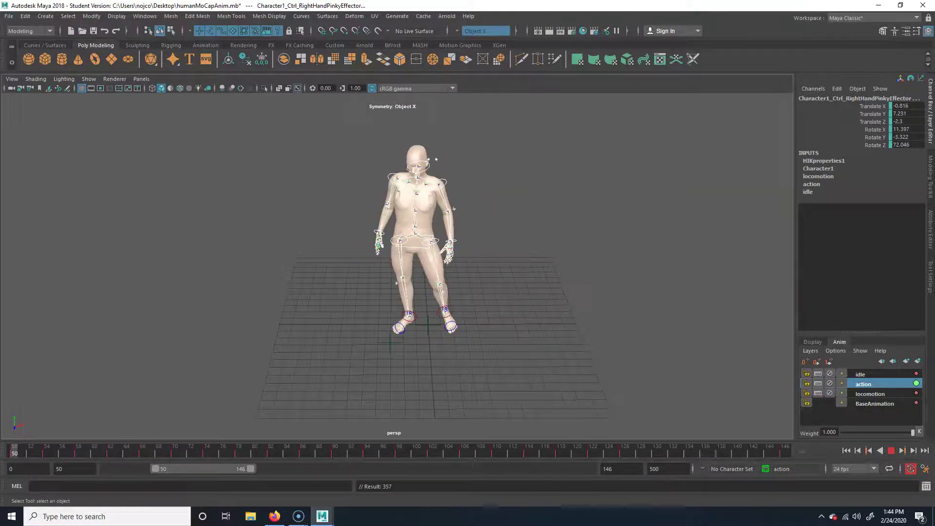
left_click(382, 360)
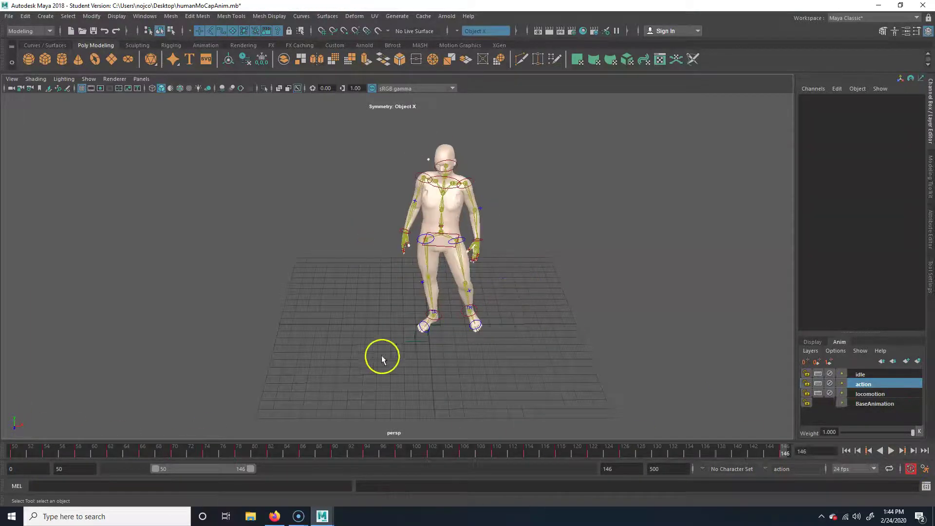
Try moving the control reference along X to a Translate X of -2.938 at frame 146
left_click(414, 340)
key("w")
left_click_drag(465, 343, 442, 344)
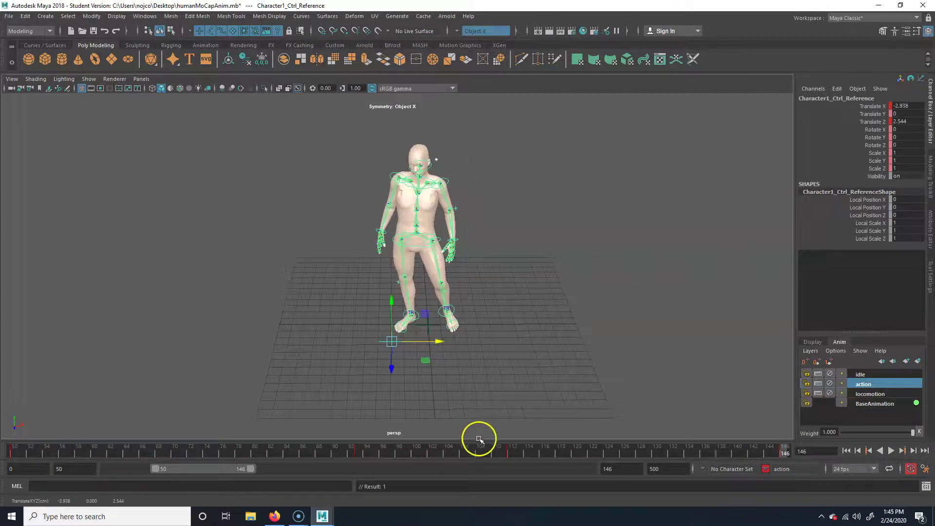
key("ctrl+z")
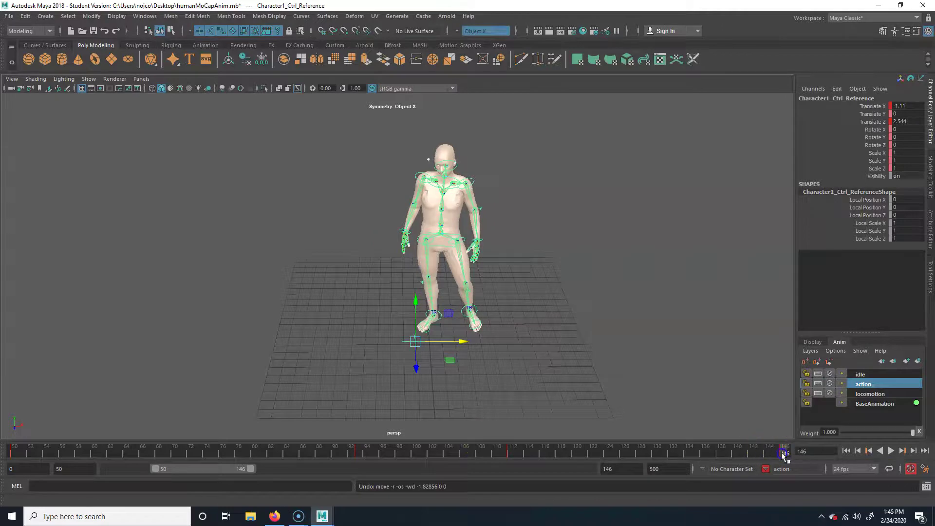
Play back the frame 50 to 146 range to review the action's motion, and clear the selection
key("alt+v")
key("alt+v")
left_click(648, 352)
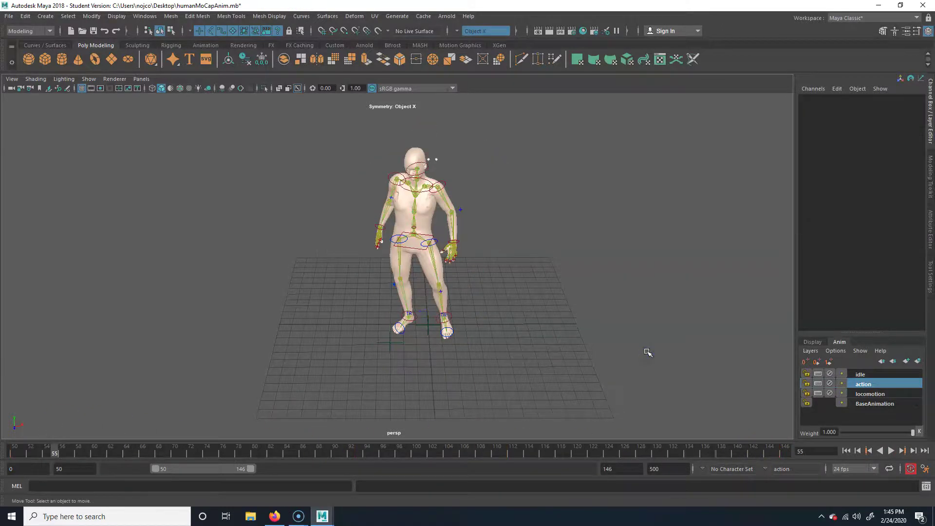